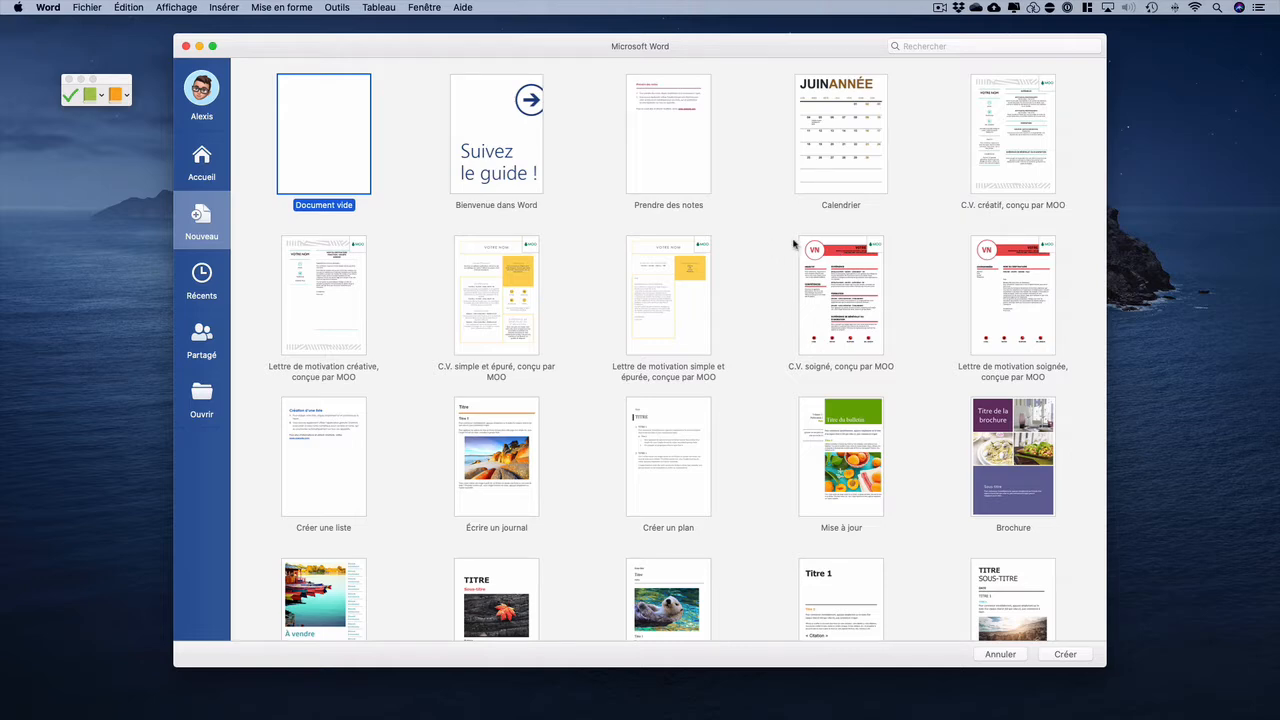
pyautogui.click(48, 7)
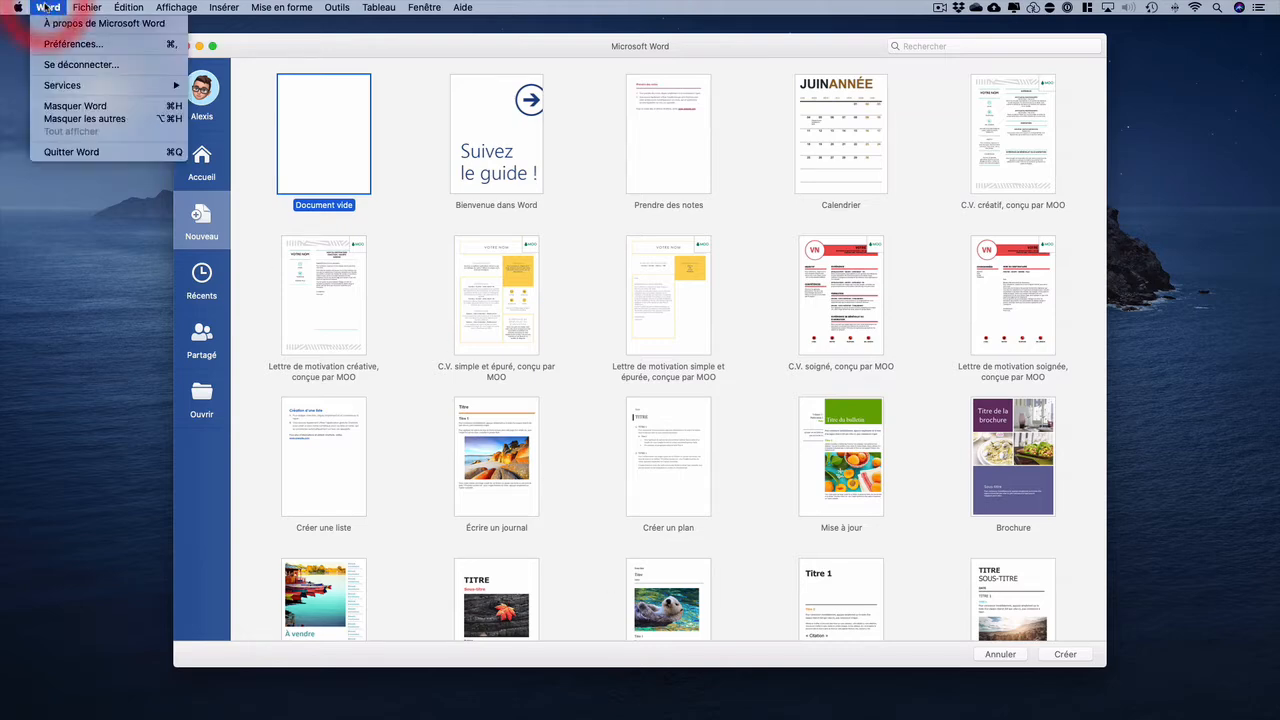
pyautogui.click(48, 7)
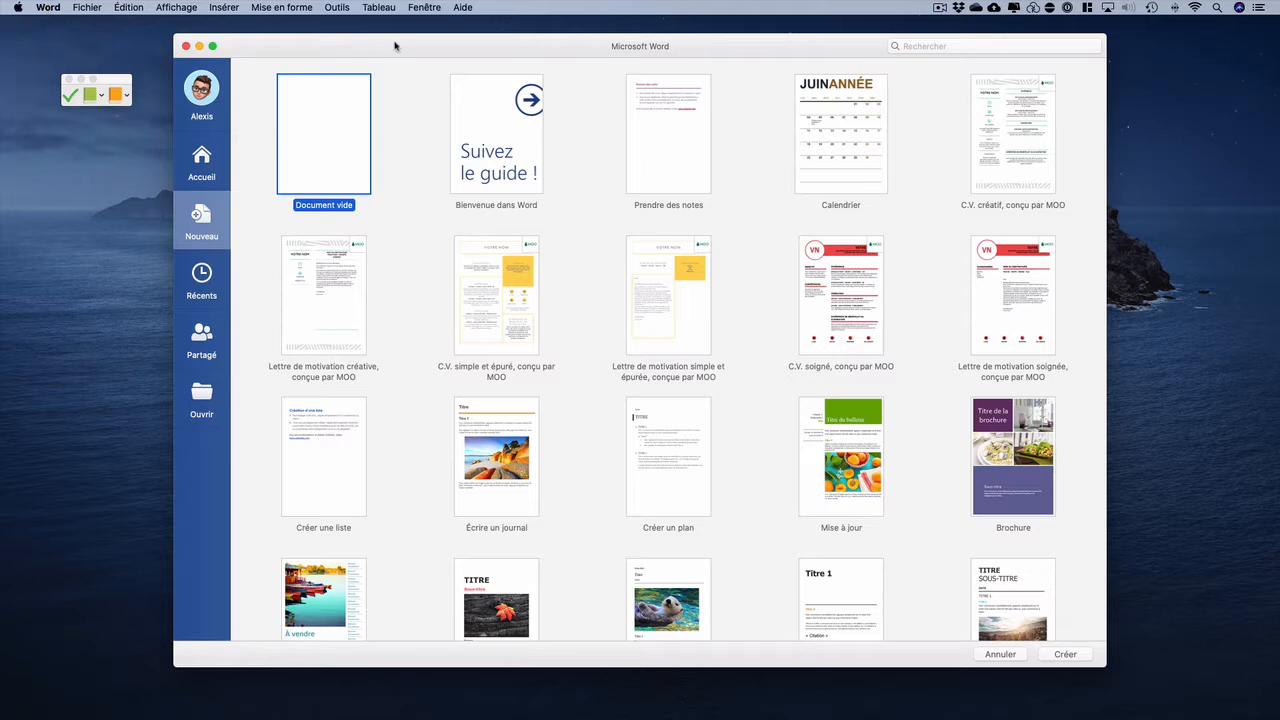
pyautogui.moveTo(395, 46); pyautogui.dragTo(390, 49)
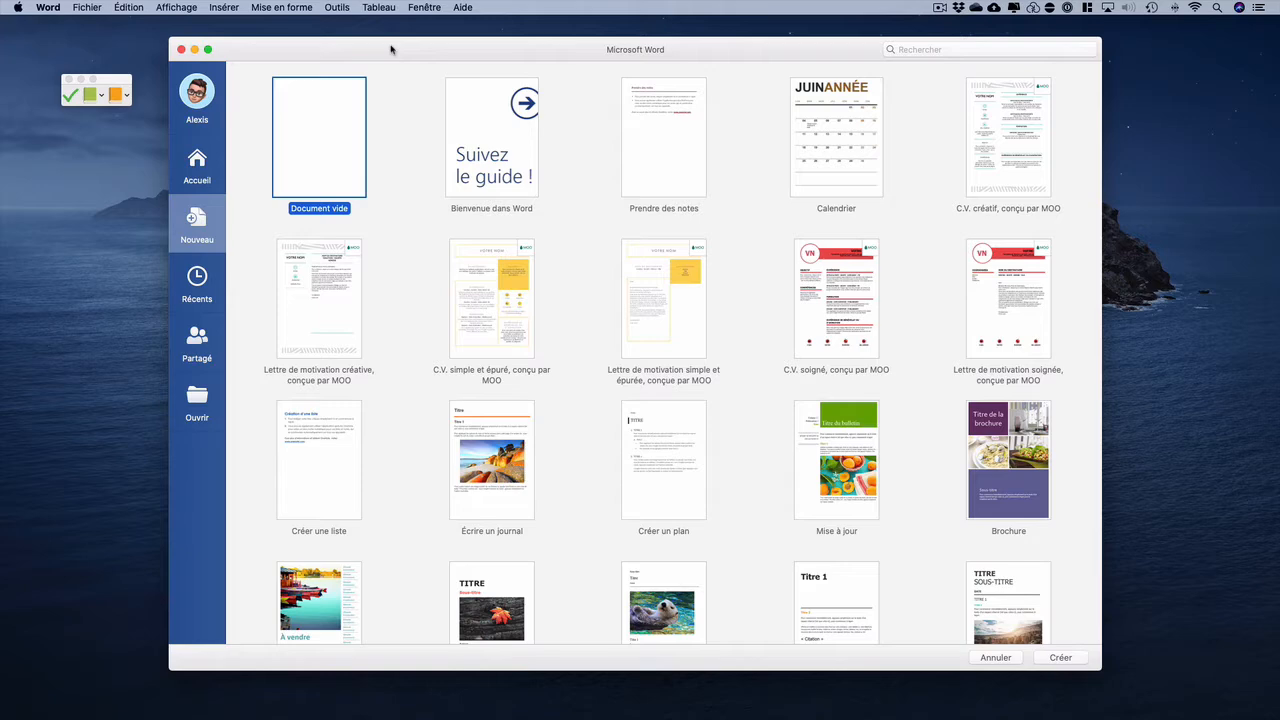
pyautogui.click(391, 49)
# Switch to Safari, go to Word through the Office 365 app launcher, and create a new blank document.
pyautogui.press('super+Tab')
pyautogui.press('super+Tab')
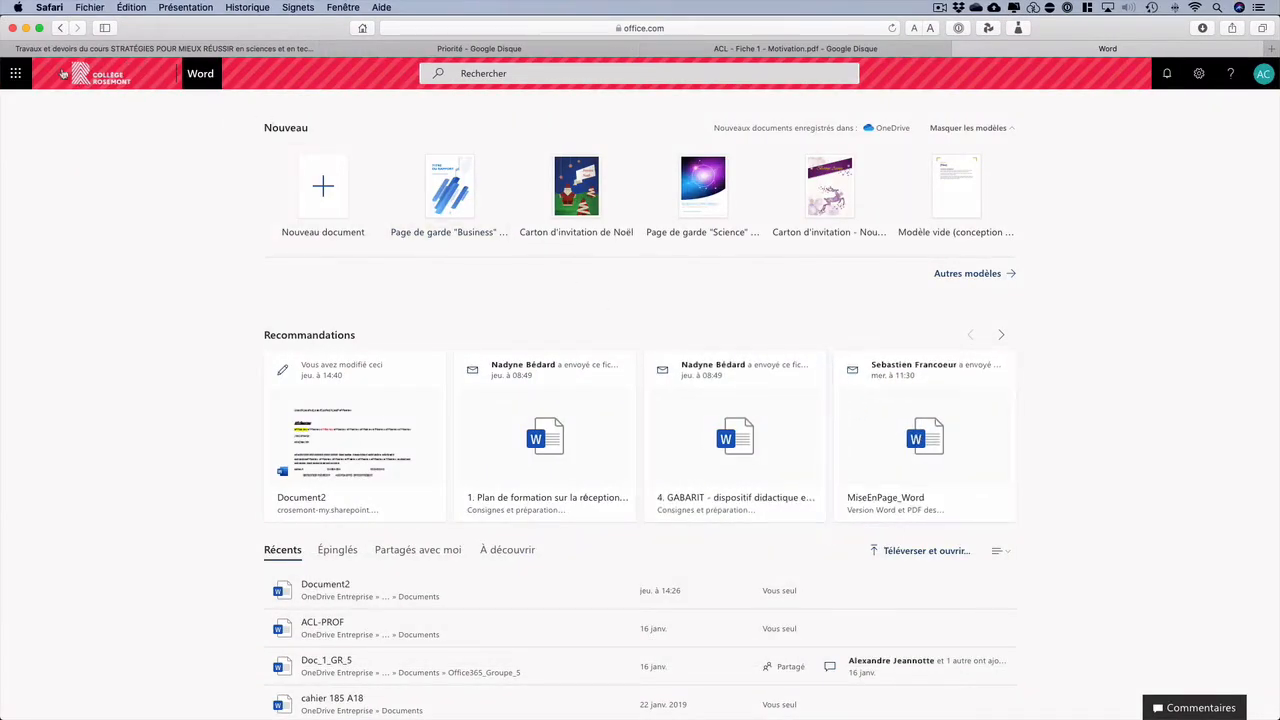
pyautogui.click(16, 74)
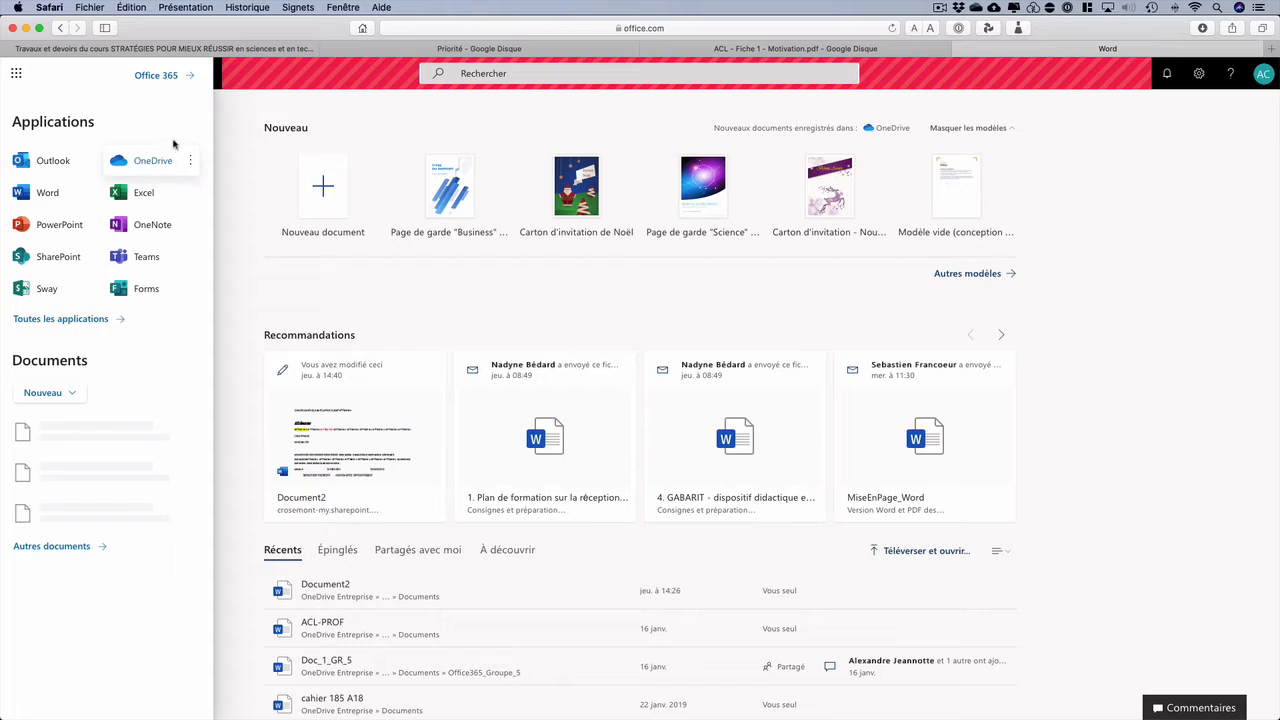
pyautogui.click(40, 192)
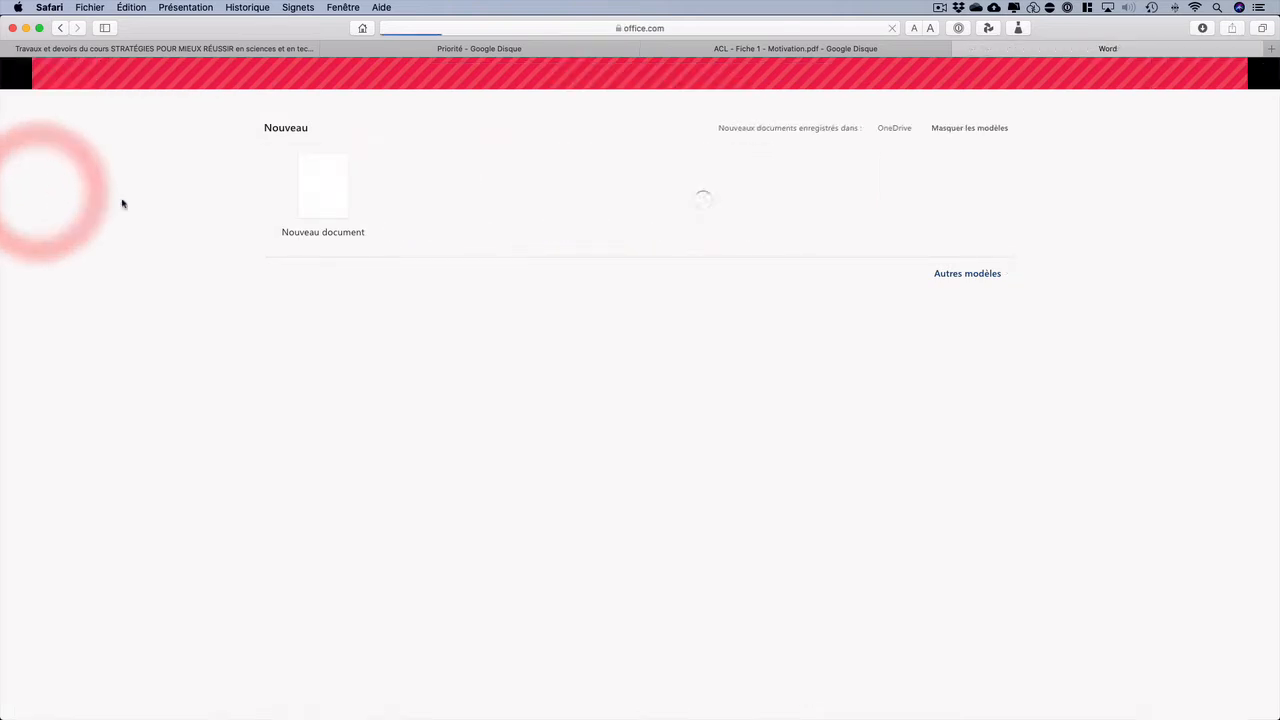
pyautogui.click(323, 188)
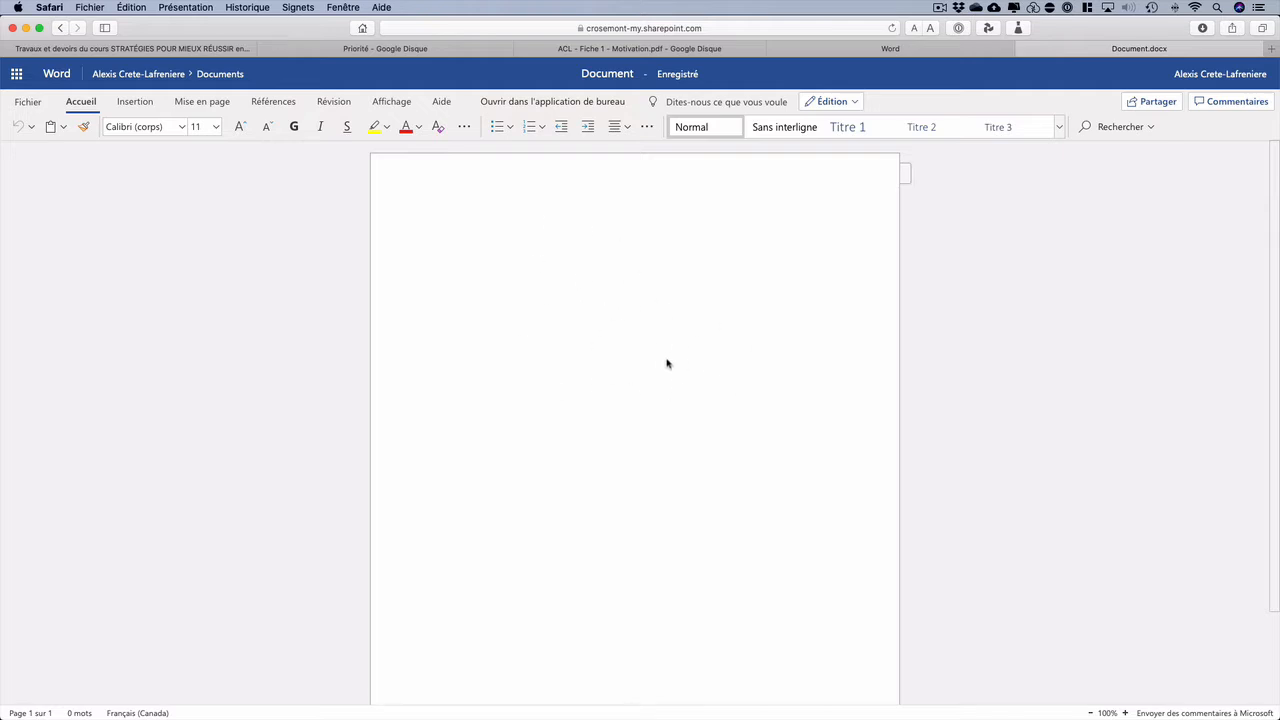
# Write the line "3 Façons accès à Word:" at the start of the blank document and begin a new line below it.
pyautogui.click(549, 290)
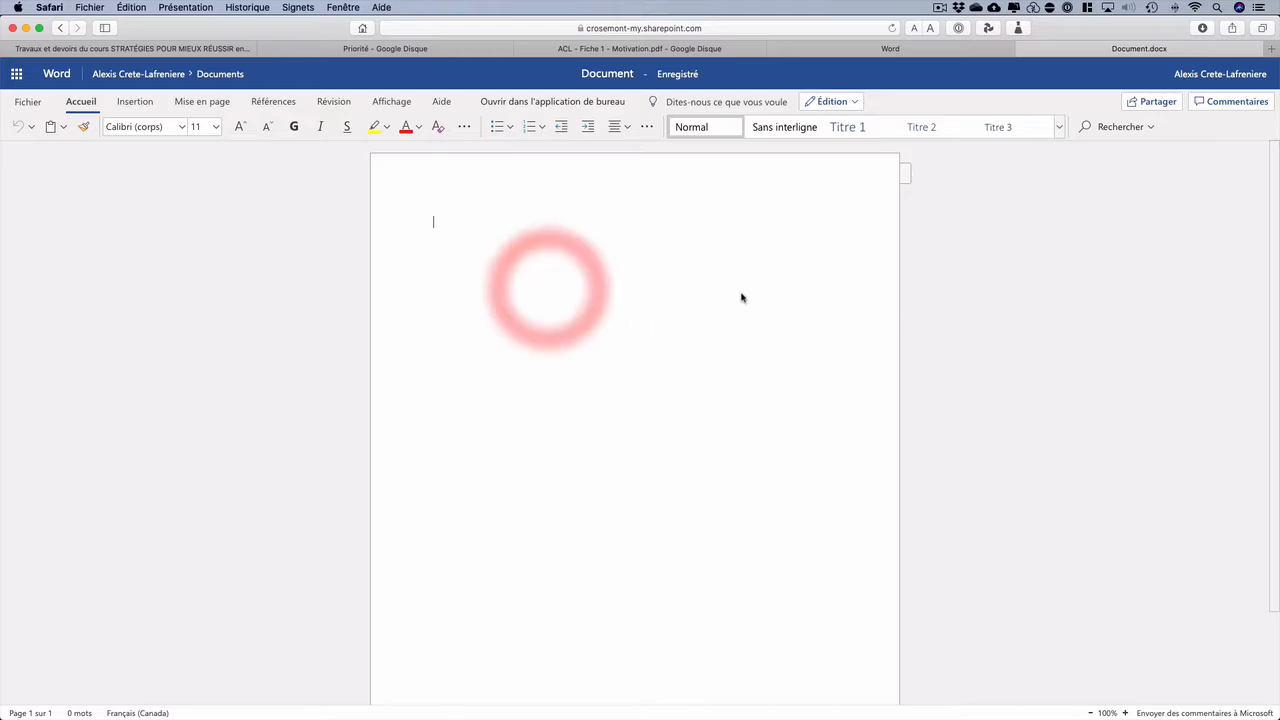
pyautogui.write('3 FaA')
pyautogui.press('BackSpace')
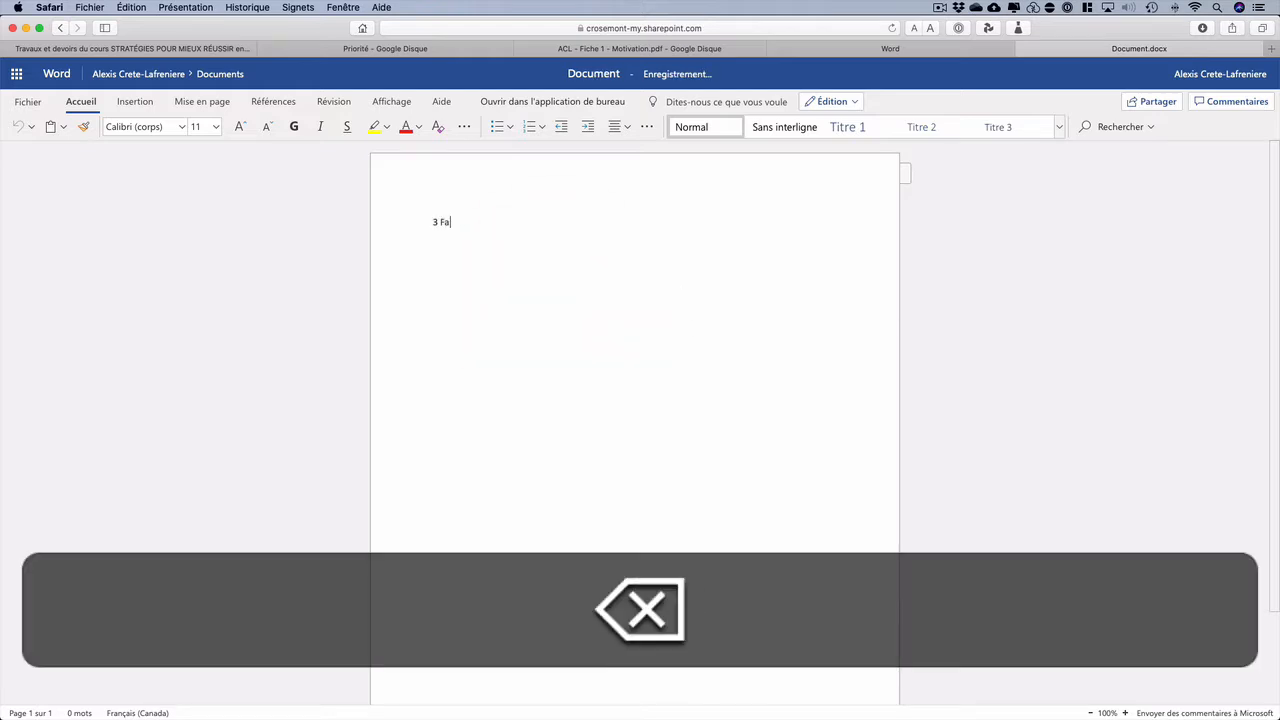
pyautogui.write('çons ')
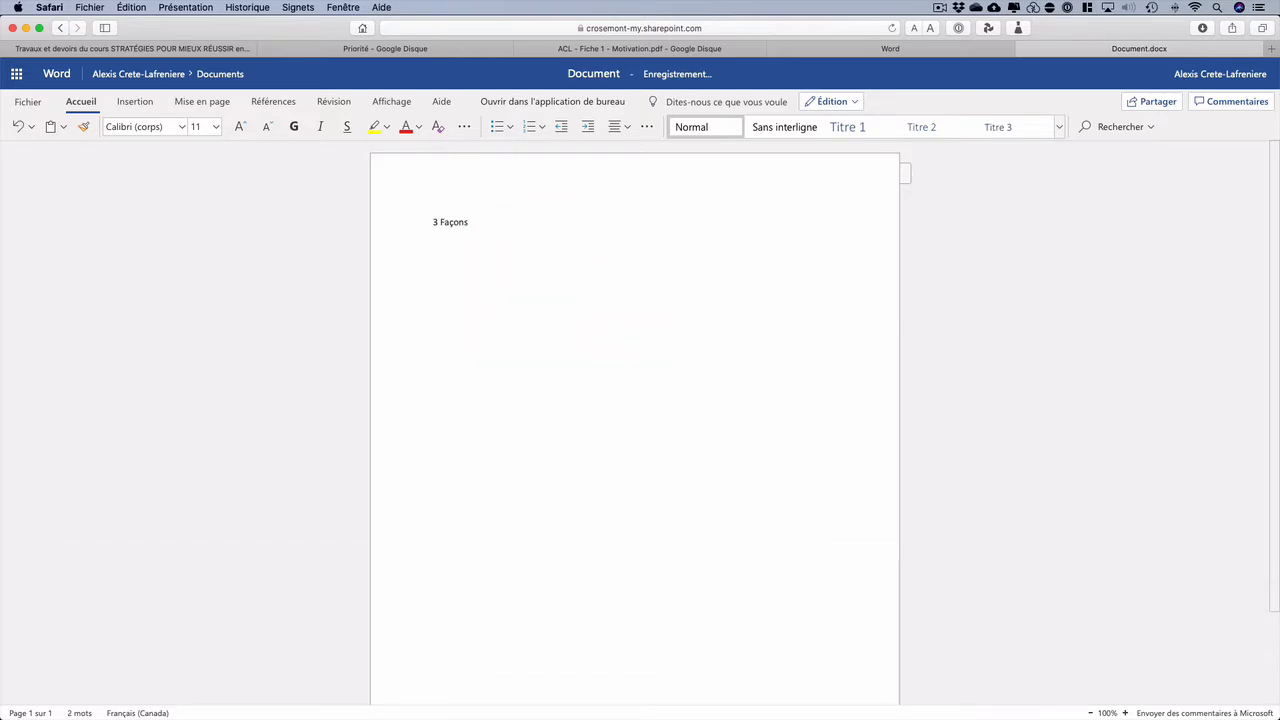
pyautogui.write('accès ')
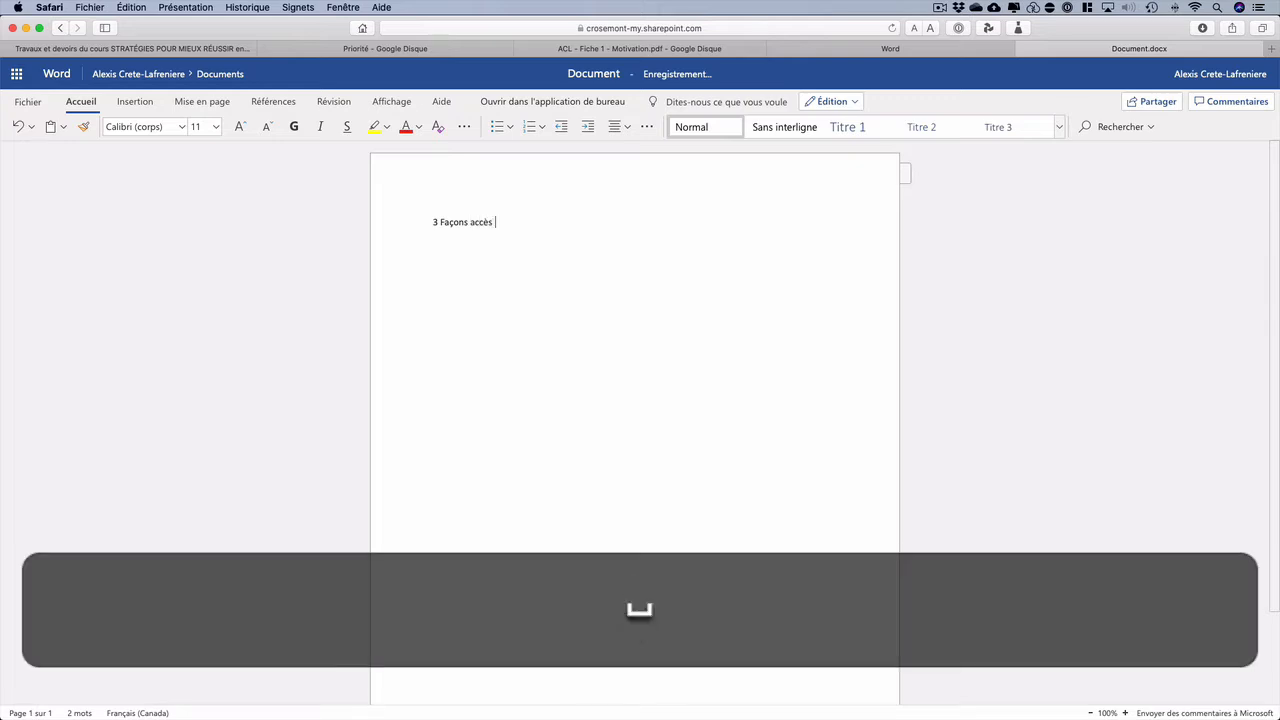
pyautogui.write('à Word:')
pyautogui.hotkey('shift', 'Return')
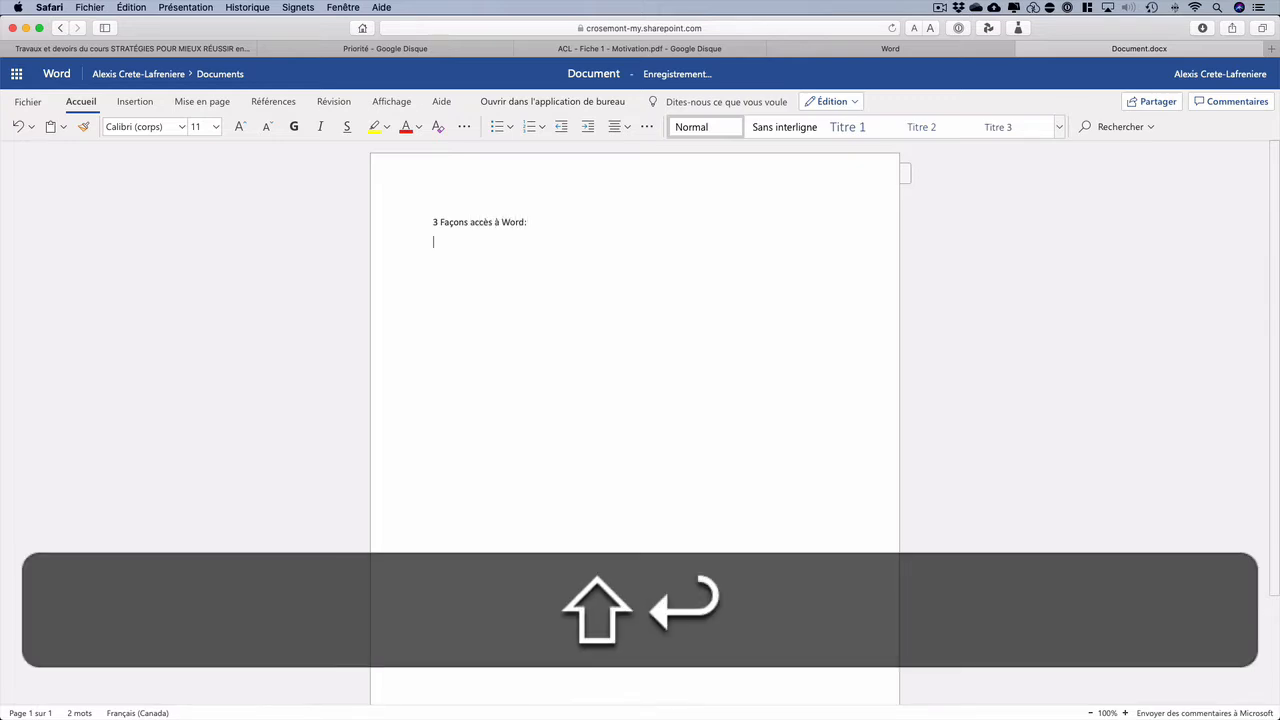
# Start a bulleted list under the heading line with "Ordi au cégep" as its first item.
pyautogui.press('super+a')
pyautogui.press('super+shift+a')
pyautogui.press('super+shift+equal')
pyautogui.press('super+shift+equal')
pyautogui.press('super+shift+equal')
pyautogui.press('super+shift+equal')
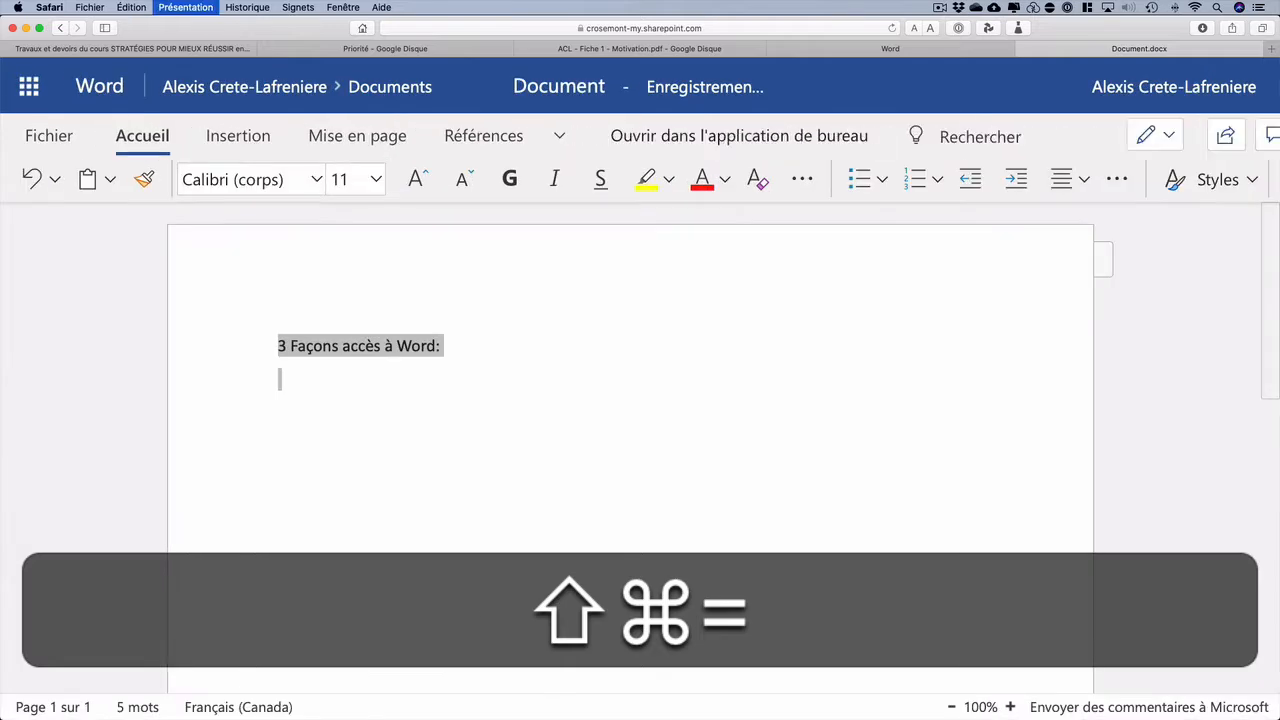
pyautogui.press('super+shift+Right')
pyautogui.press('Down')
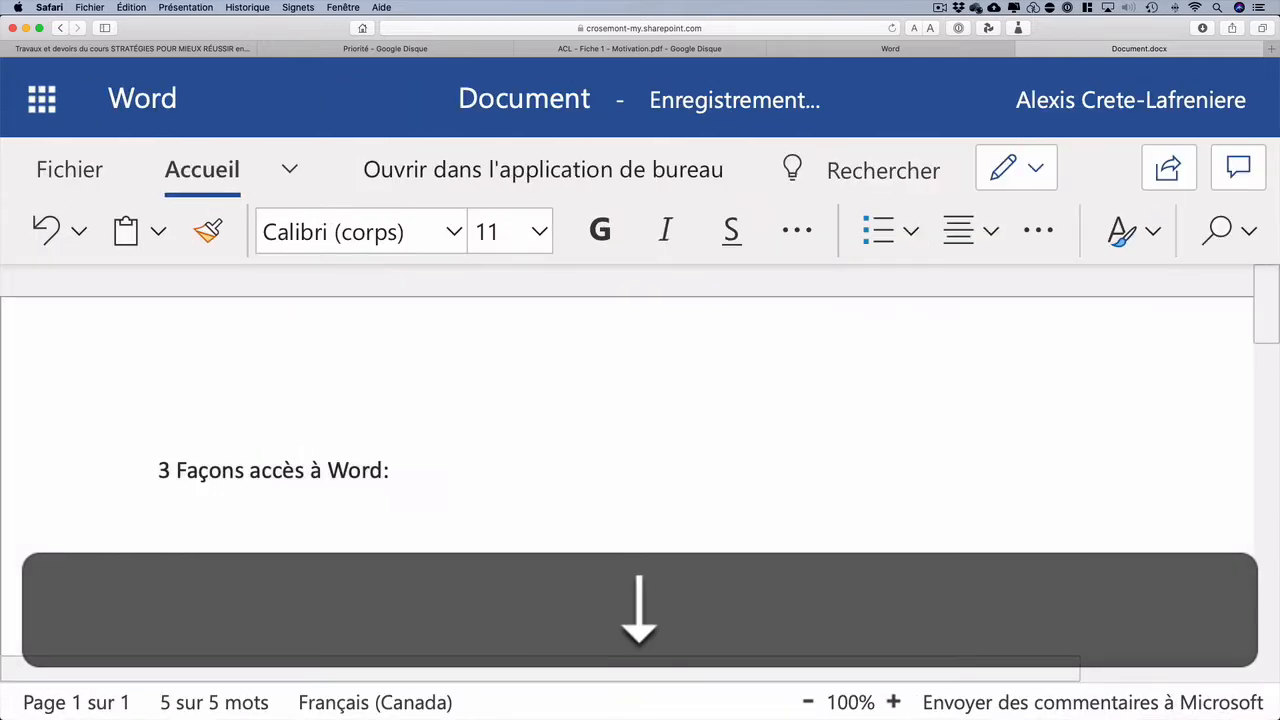
pyautogui.write('- Ordi ')
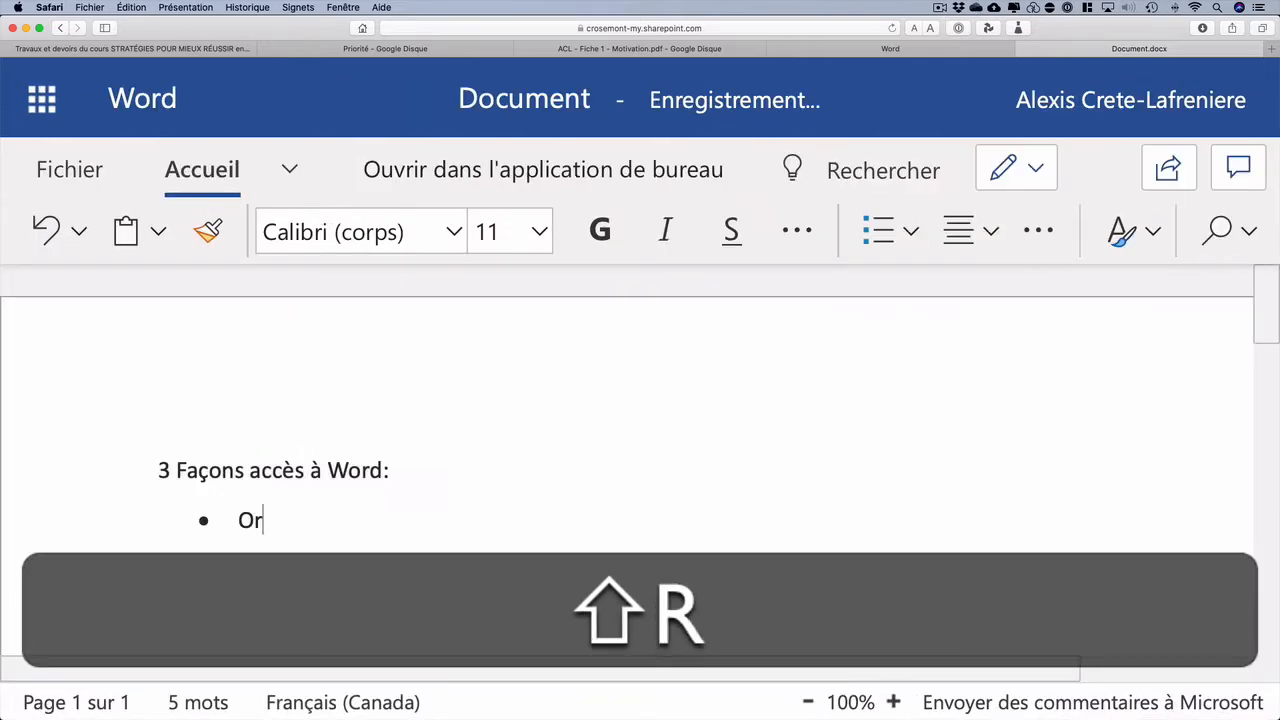
pyautogui.write('au cégep')
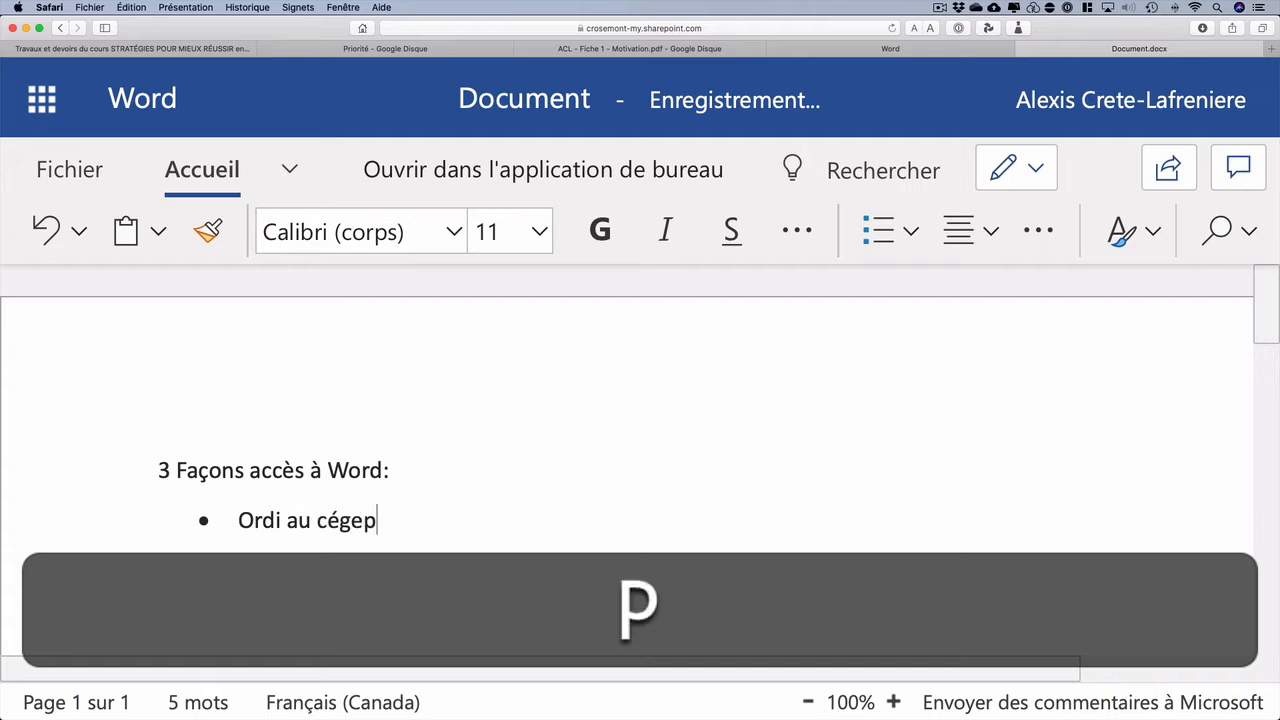
pyautogui.press('Return')
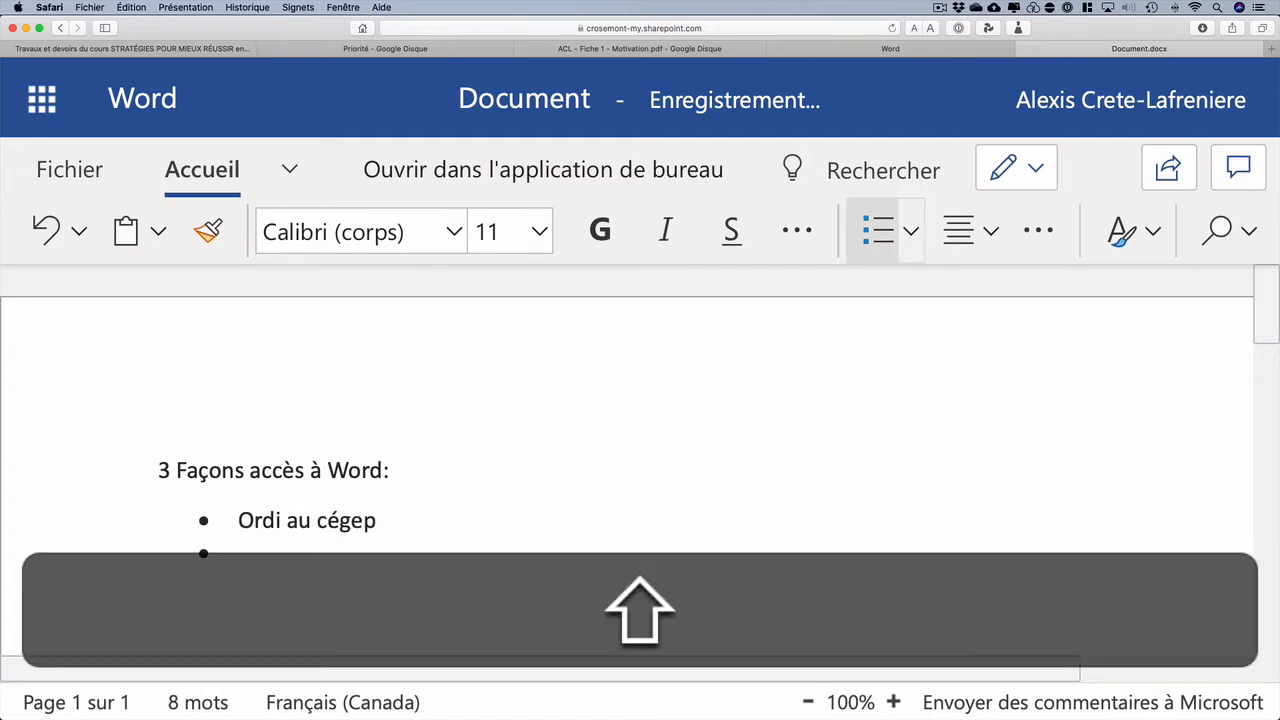
# Add the bullet items "License du cégep sur ton ordi" and "License du cégep sur le web" to the list.
pyautogui.write('License ')
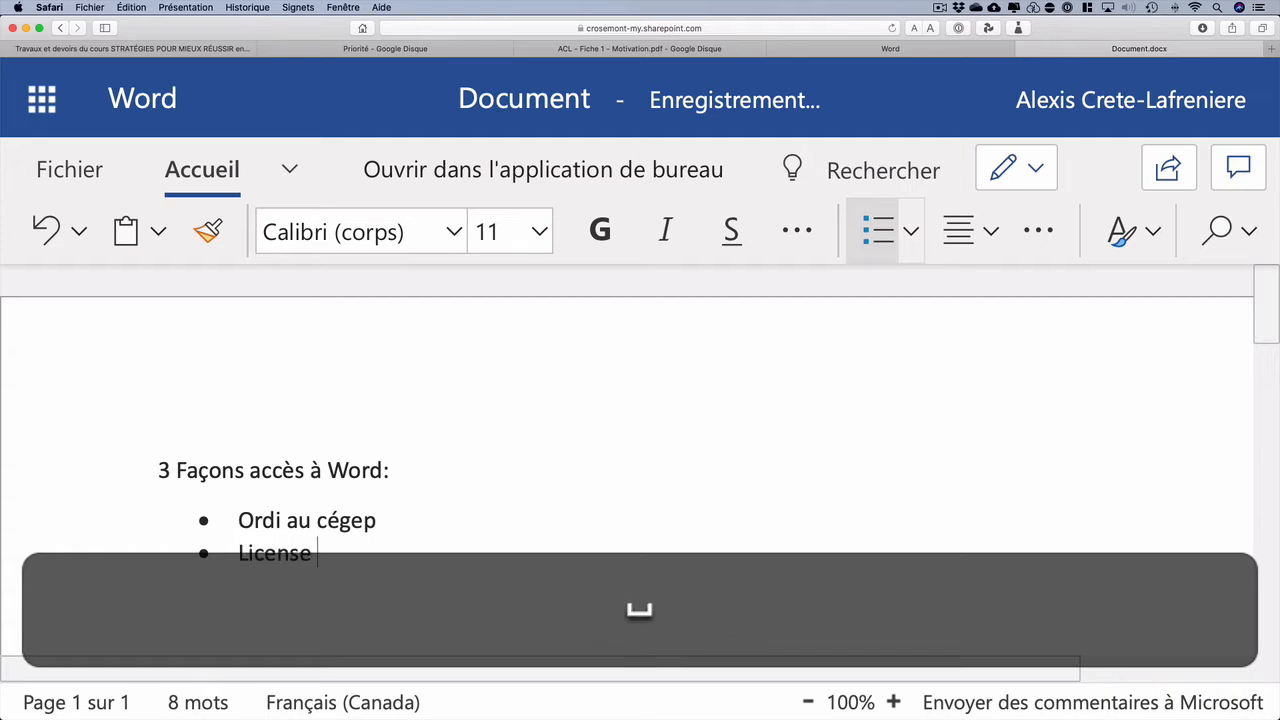
pyautogui.write('du cégep ')
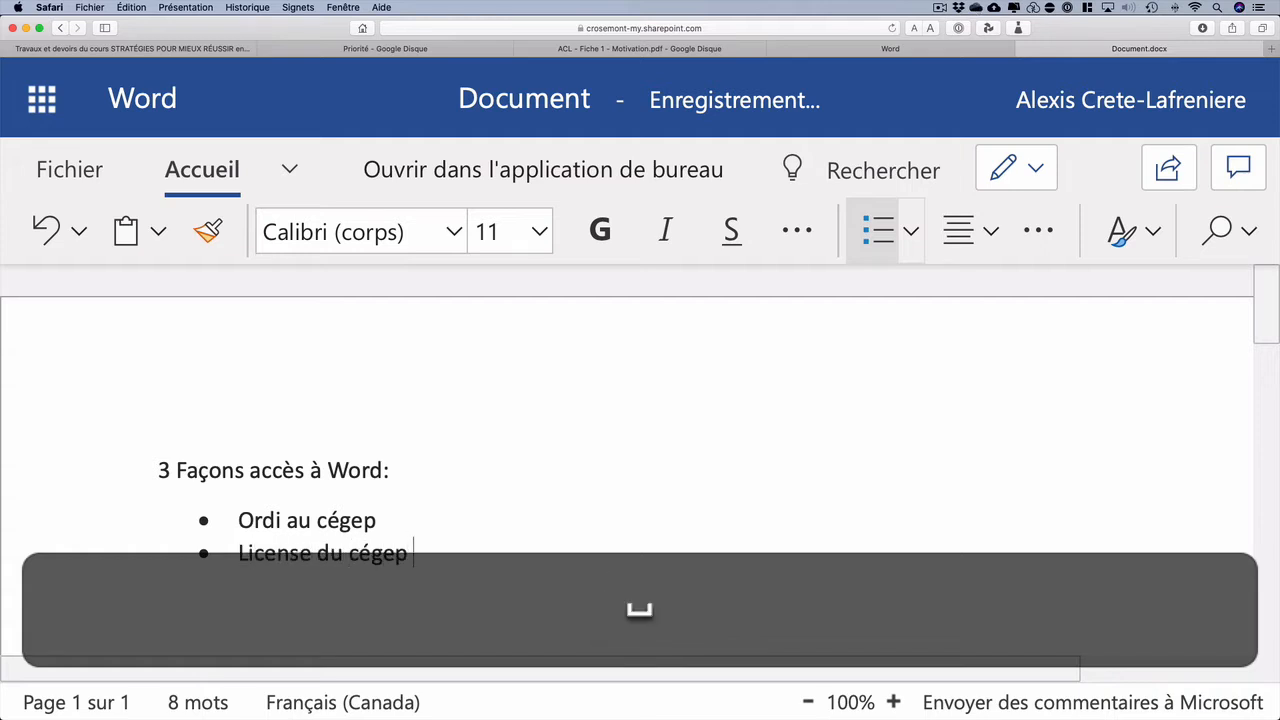
pyautogui.write('sur to')
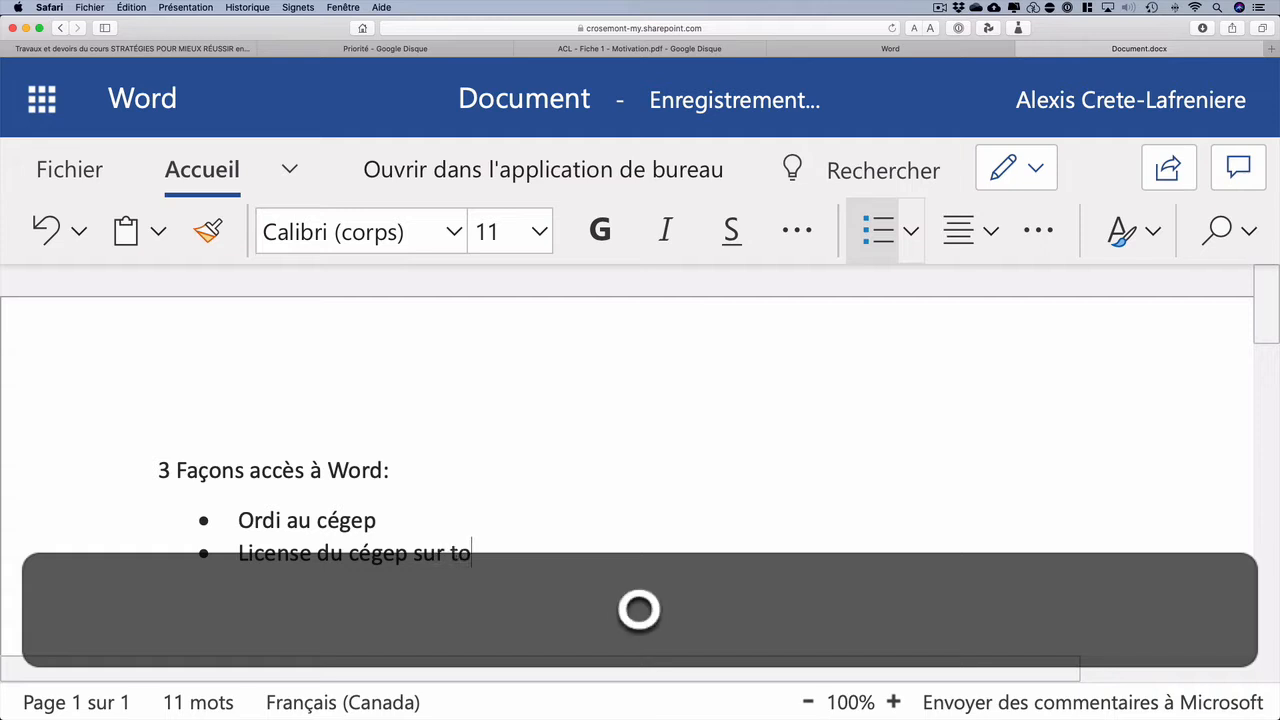
pyautogui.write('n ordi')
pyautogui.press('Return')
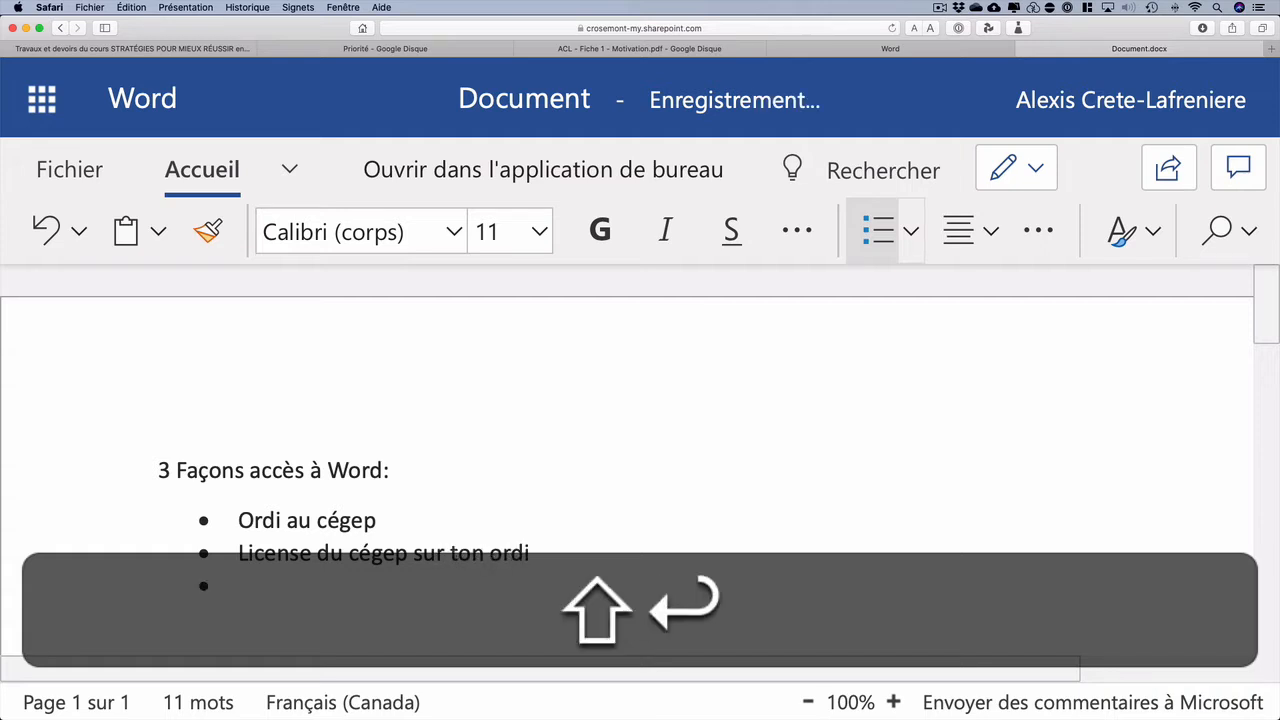
pyautogui.write('License du')
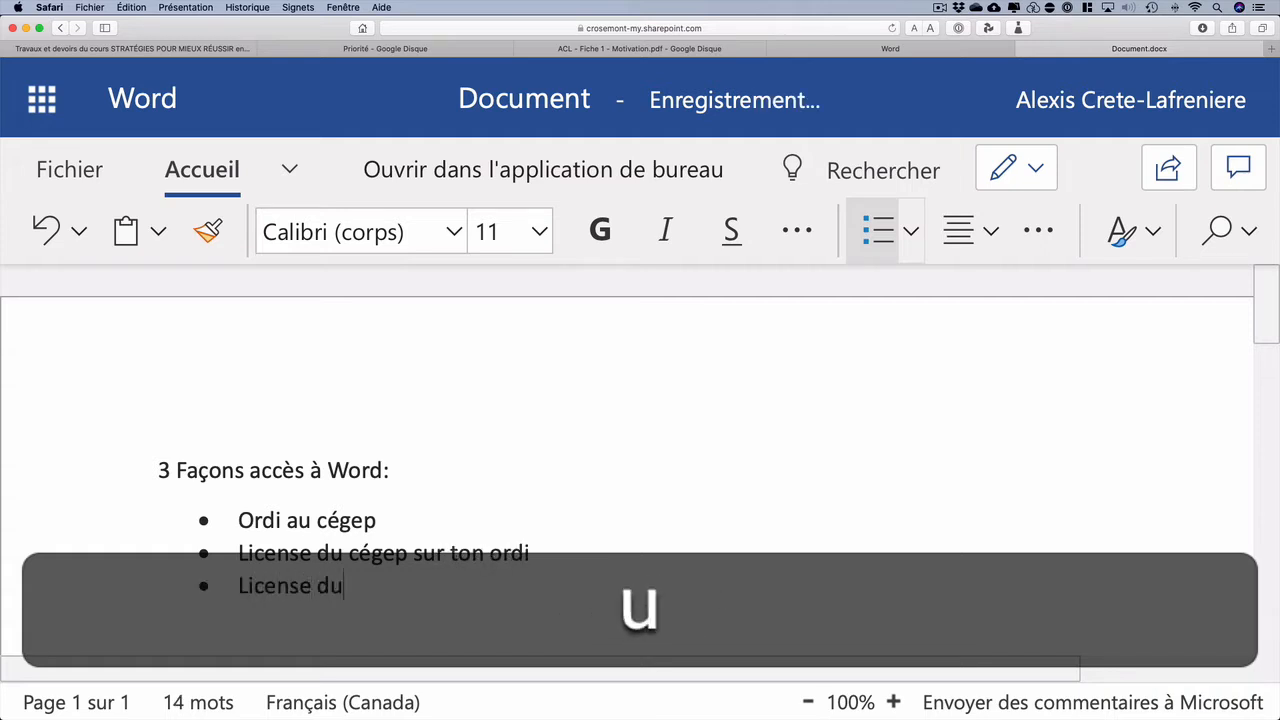
pyautogui.write(' cégep sur le ')
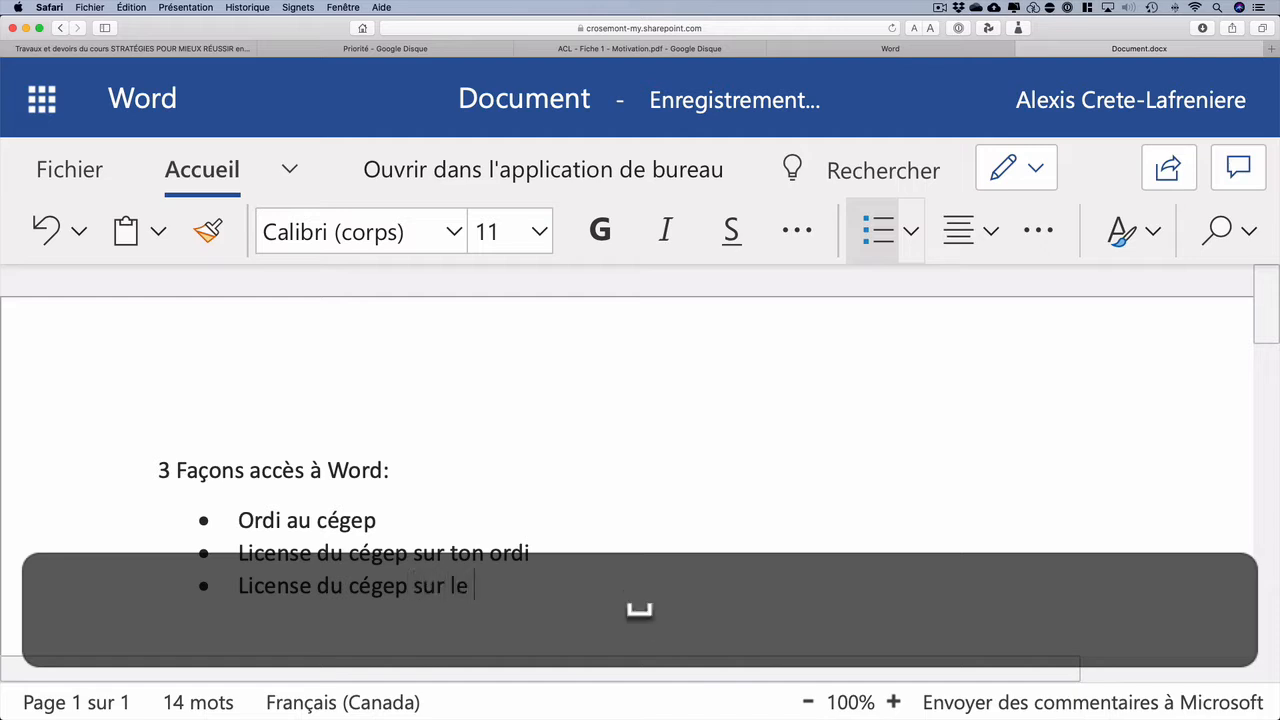
pyautogui.write('web')
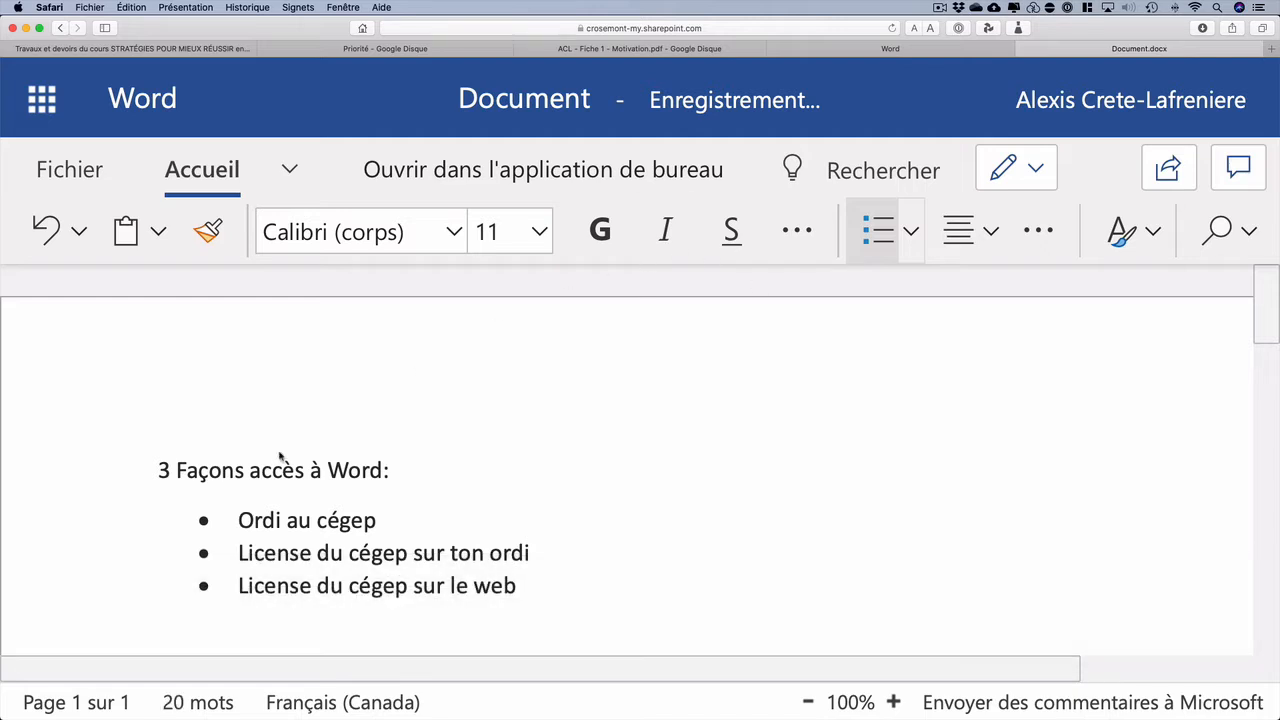
# Highlight the two "License du cégep" bullet items in yellow.
pyautogui.moveTo(238, 551); pyautogui.dragTo(566, 417)
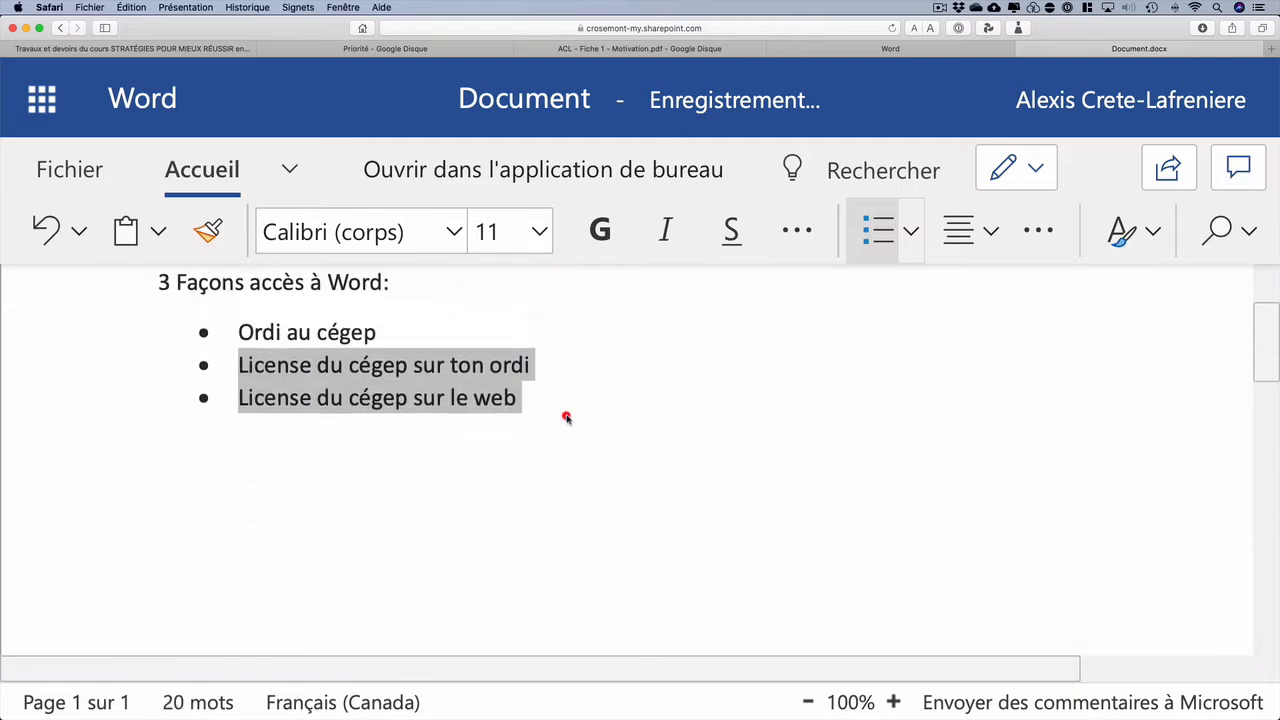
pyautogui.scroll(2, 583, 421)
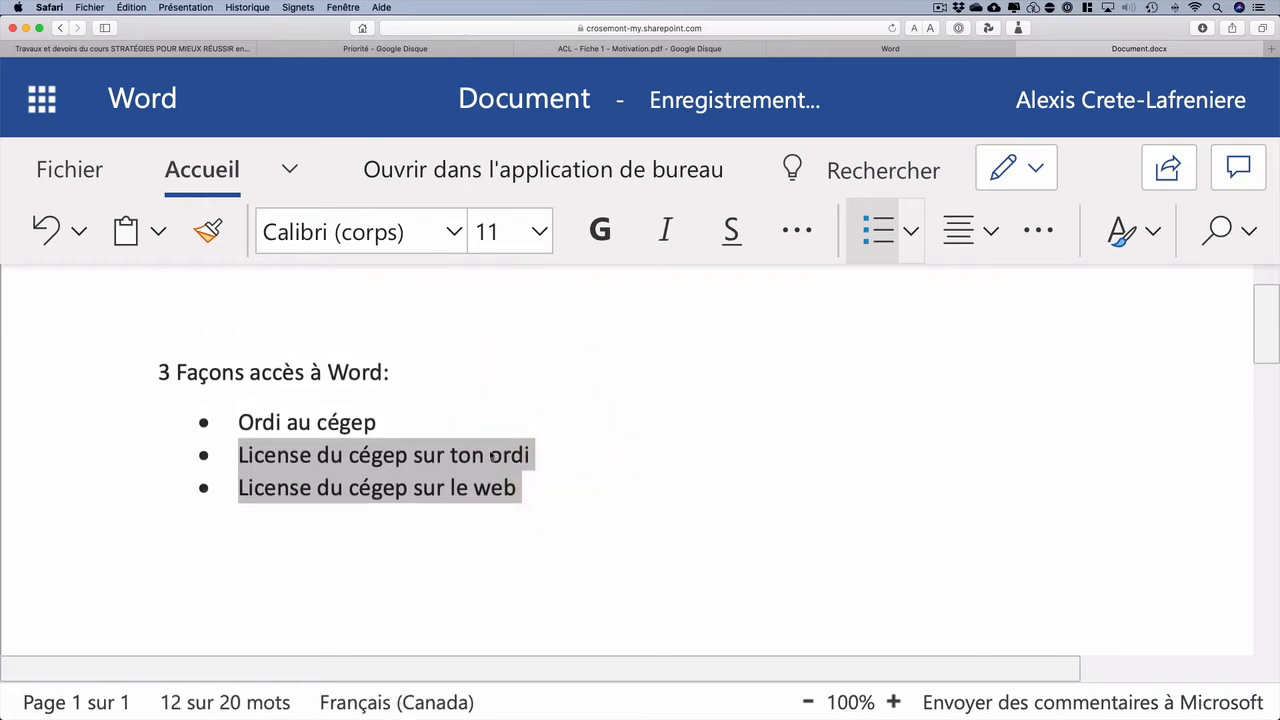
pyautogui.rightClick(489, 449)
pyautogui.click(633, 555)
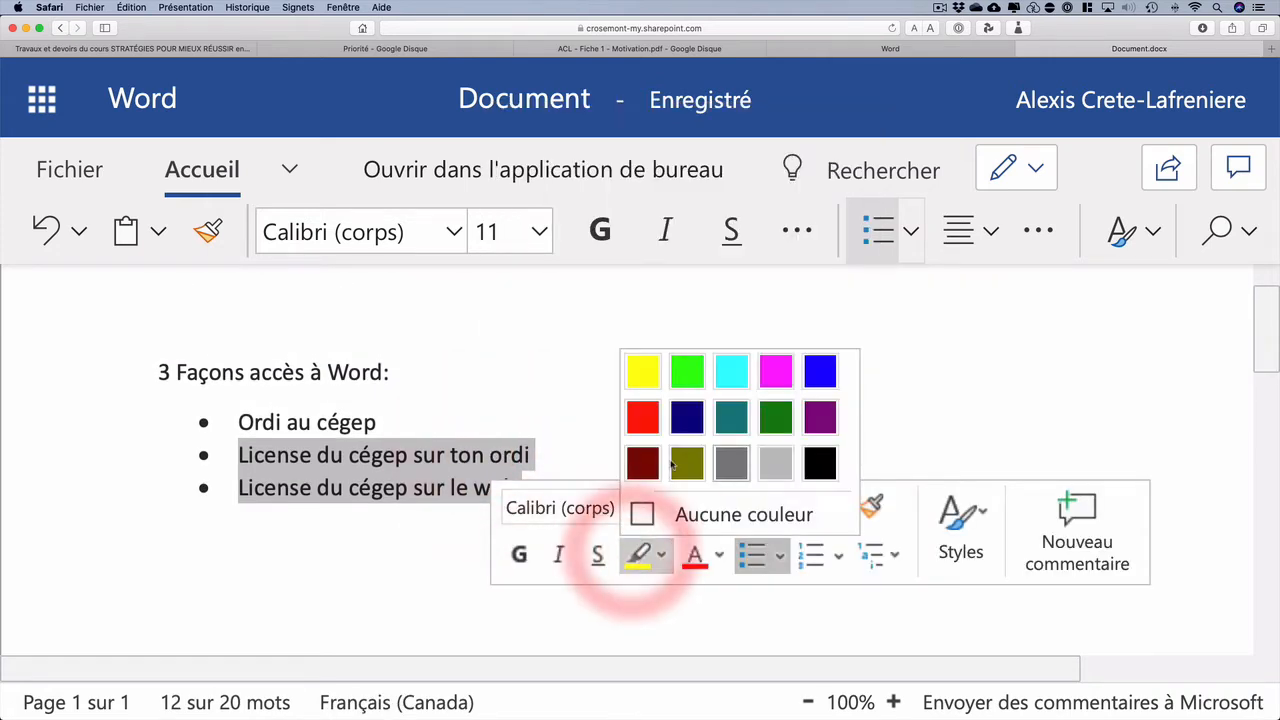
pyautogui.click(643, 371)
pyautogui.click(783, 400)
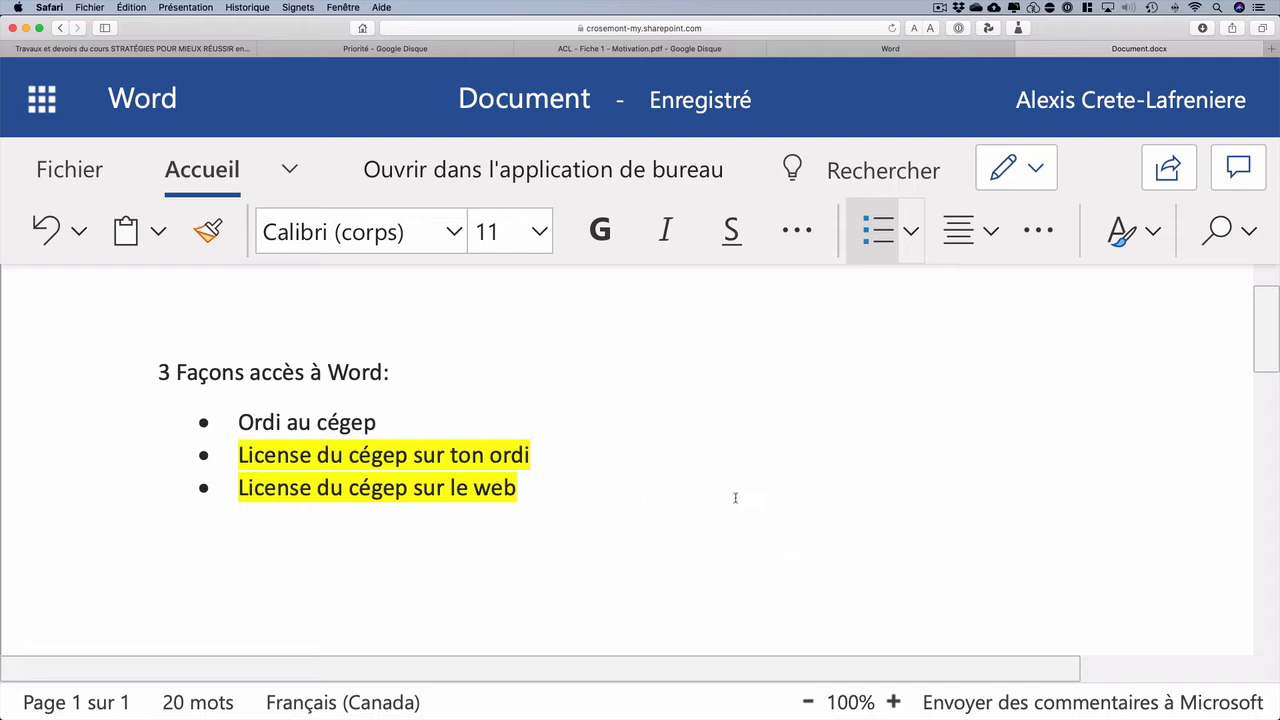
# Set the font colour of the "Ordi au cégep" bullet item to standard red.
pyautogui.moveTo(410, 425); pyautogui.dragTo(232, 423)
pyautogui.click(450, 372)
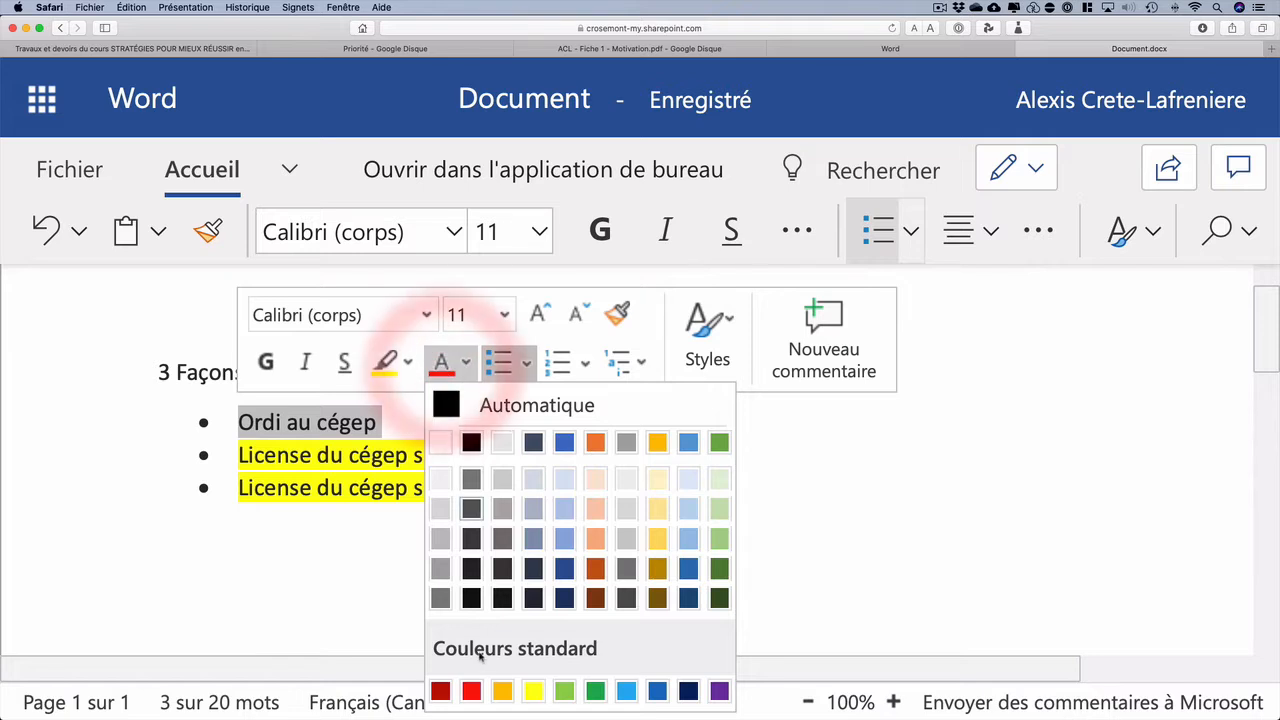
pyautogui.click(467, 688)
pyautogui.click(656, 526)
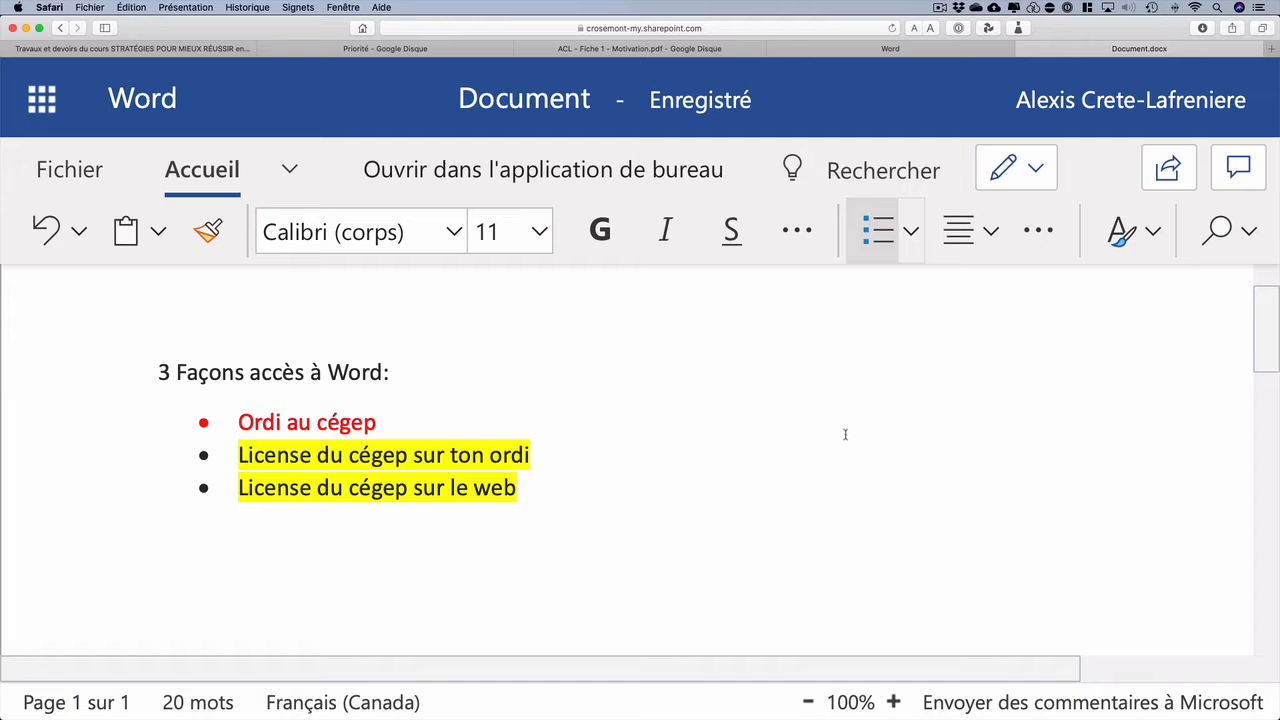
pyautogui.press('super')
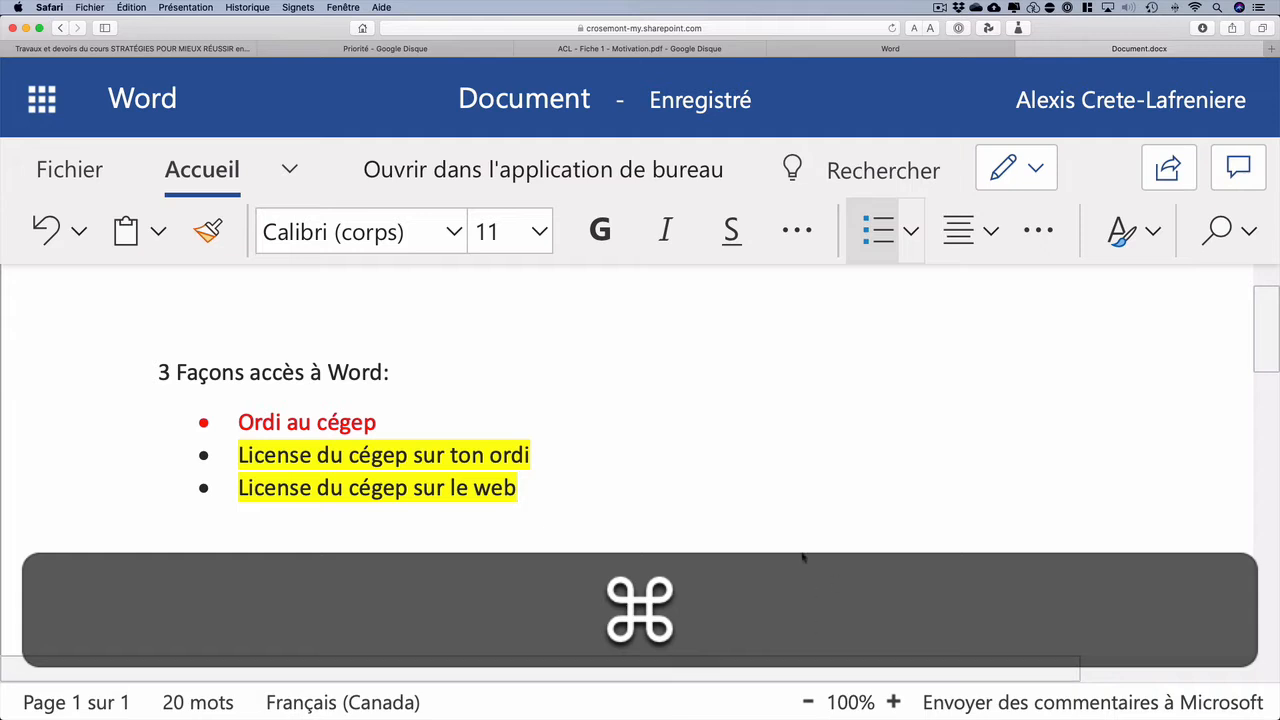
pyautogui.press('alt')
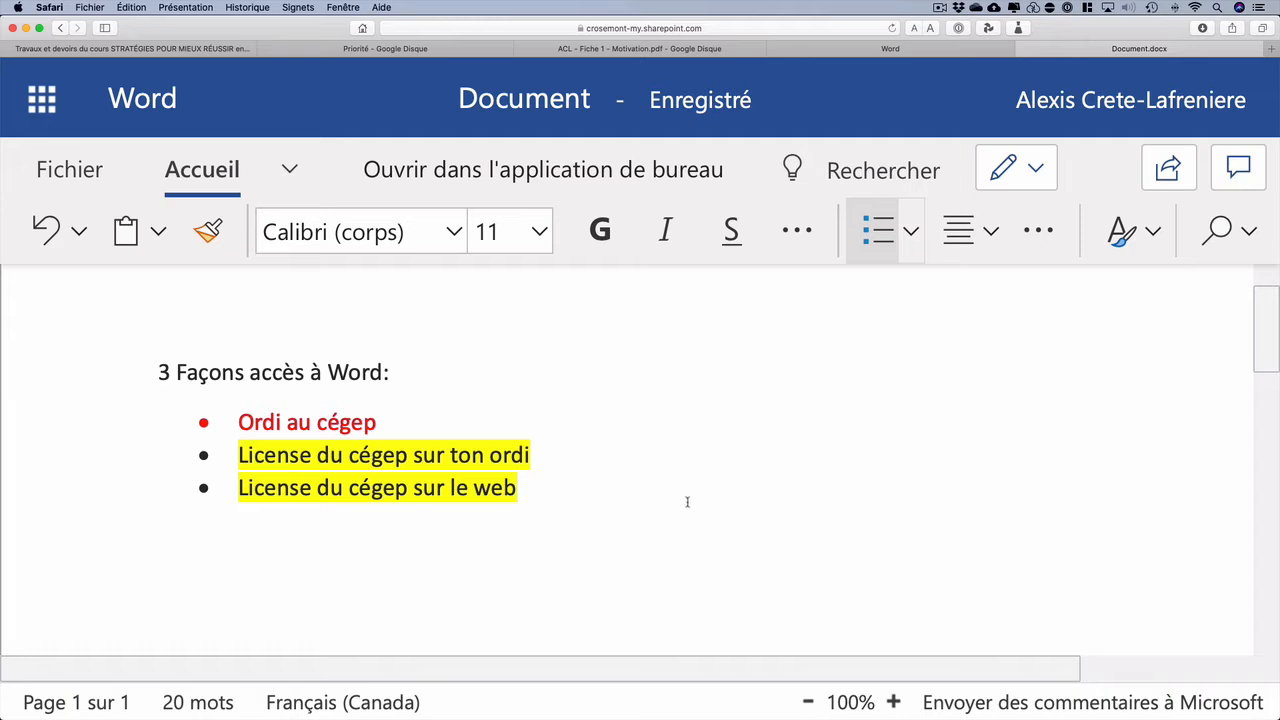
# Switch to Finder and open MiseEnPage_Word.pdf from the S2 folder.
pyautogui.press('super+Tab')
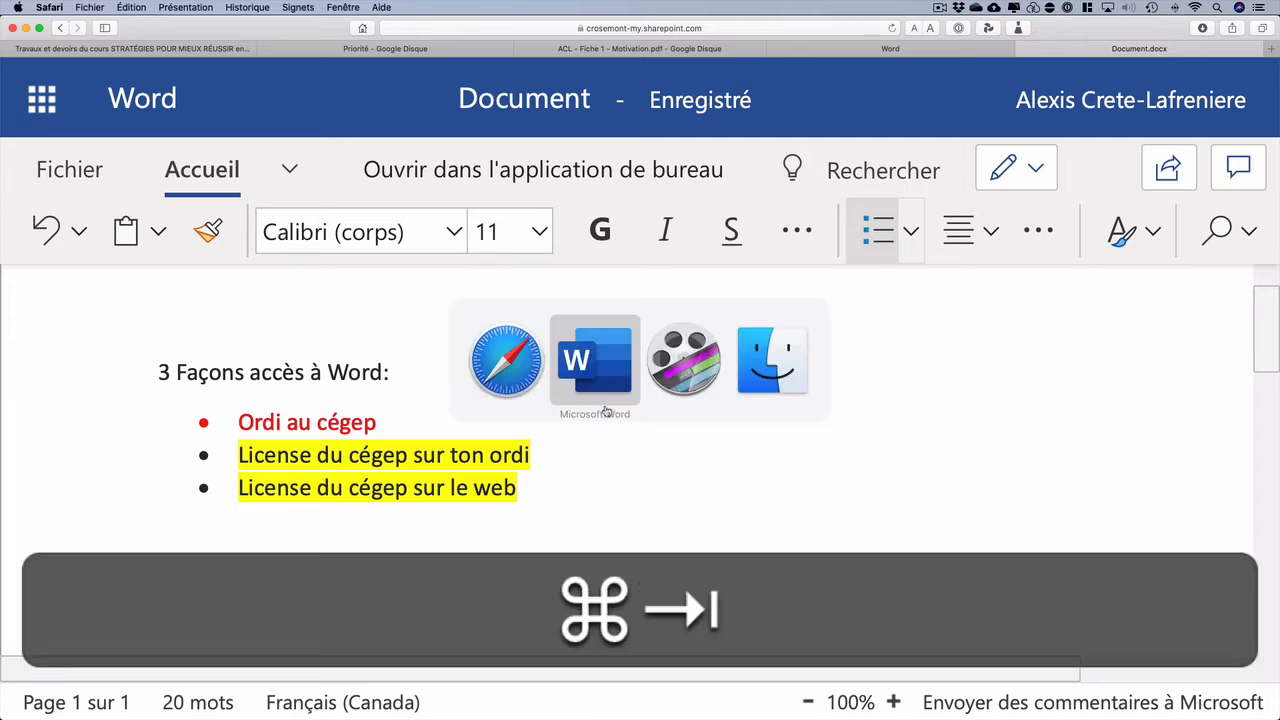
pyautogui.press('super+Tab')
pyautogui.press('super+Tab')
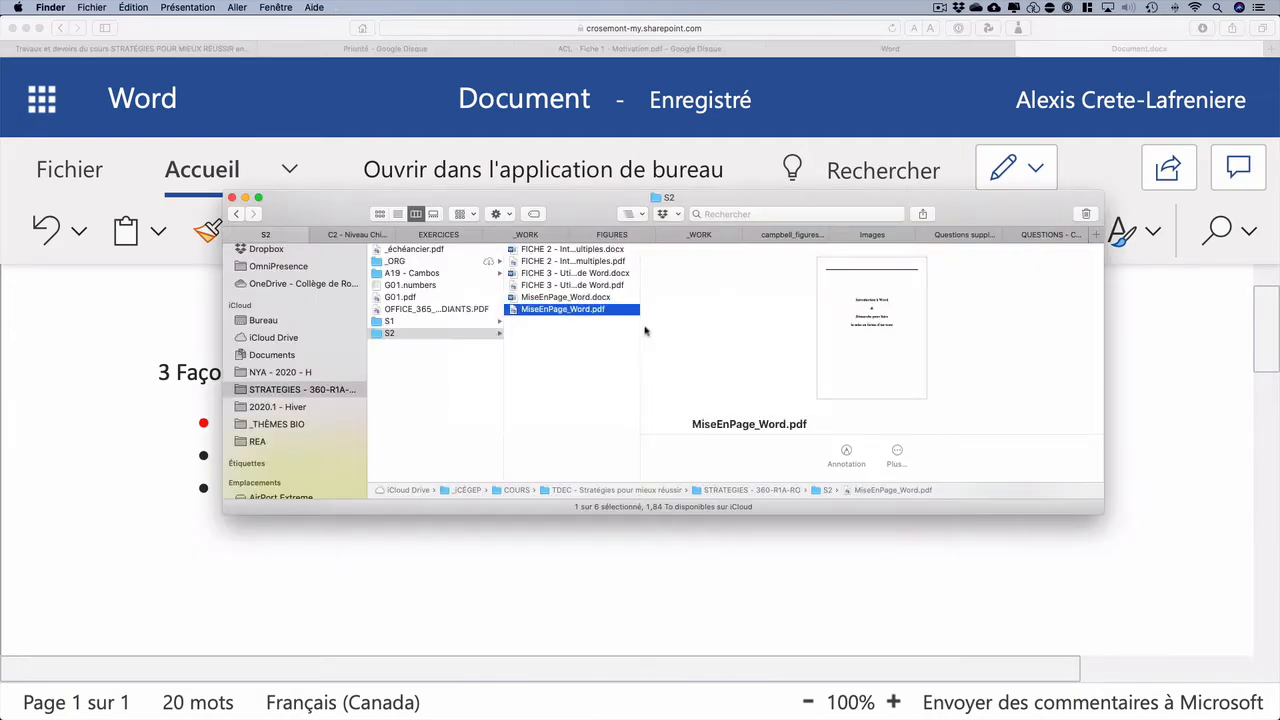
pyautogui.doubleClick(560, 310)
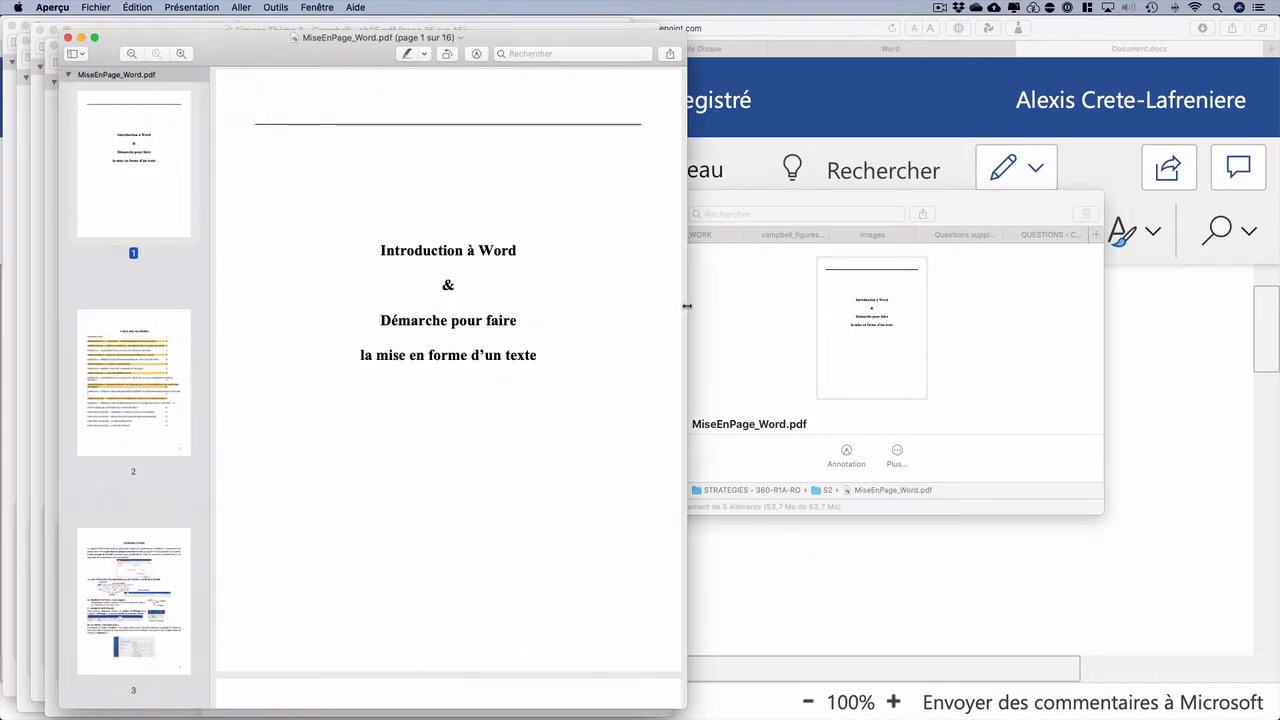
# Widen the PDF window and review the table of contents on page 2.
pyautogui.moveTo(686, 320); pyautogui.dragTo(1008, 328)
pyautogui.click(171, 391)
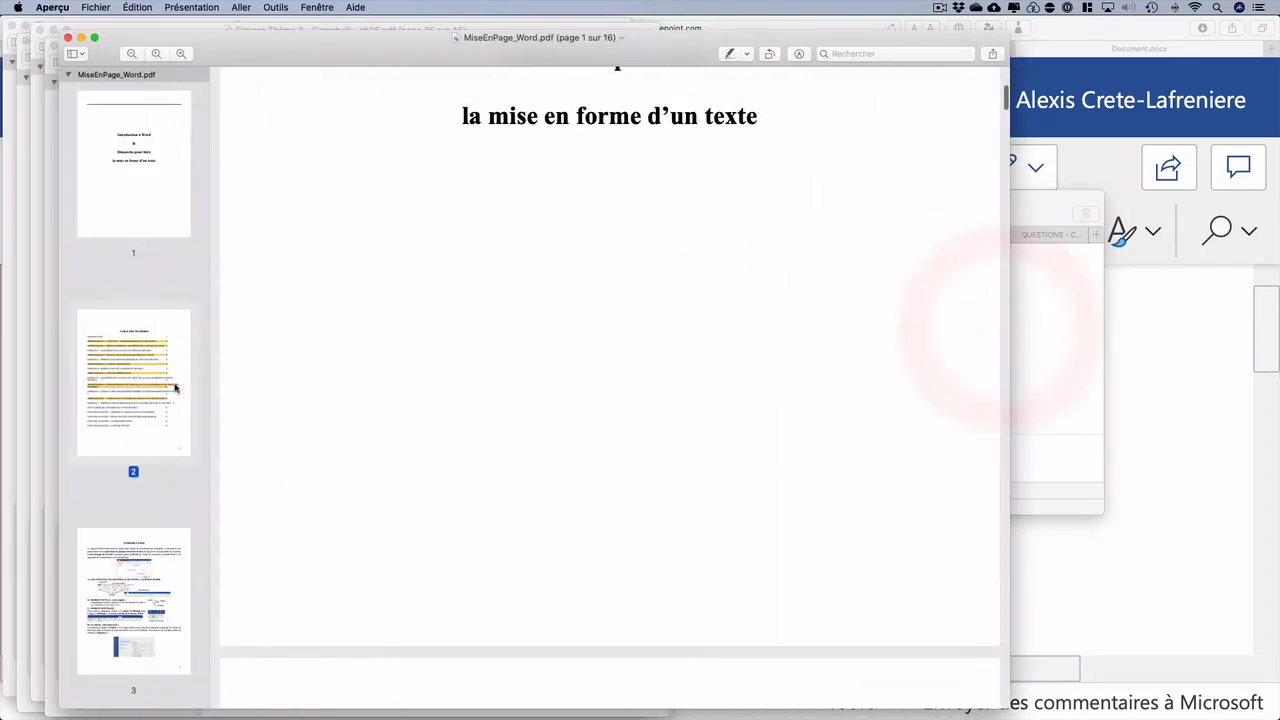
pyautogui.click(157, 591)
pyautogui.click(140, 408)
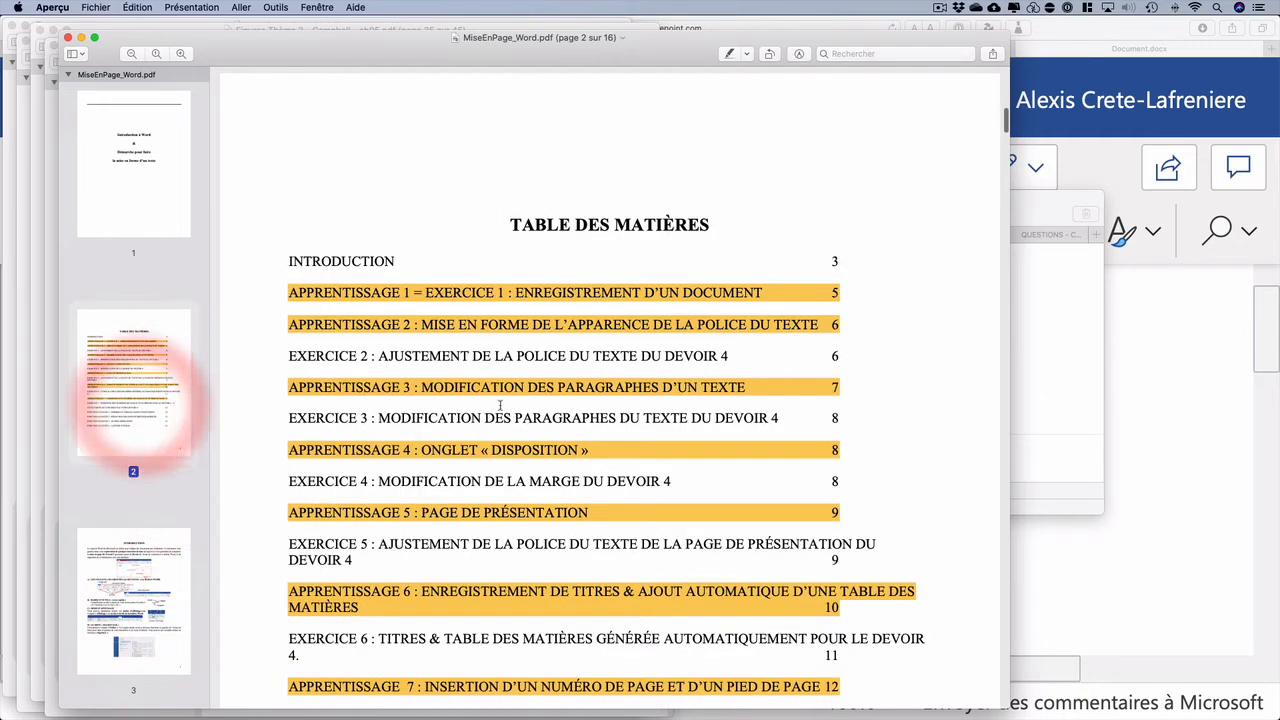
pyautogui.scroll(-3, 505, 515)
pyautogui.scroll(-15, 594, 453)
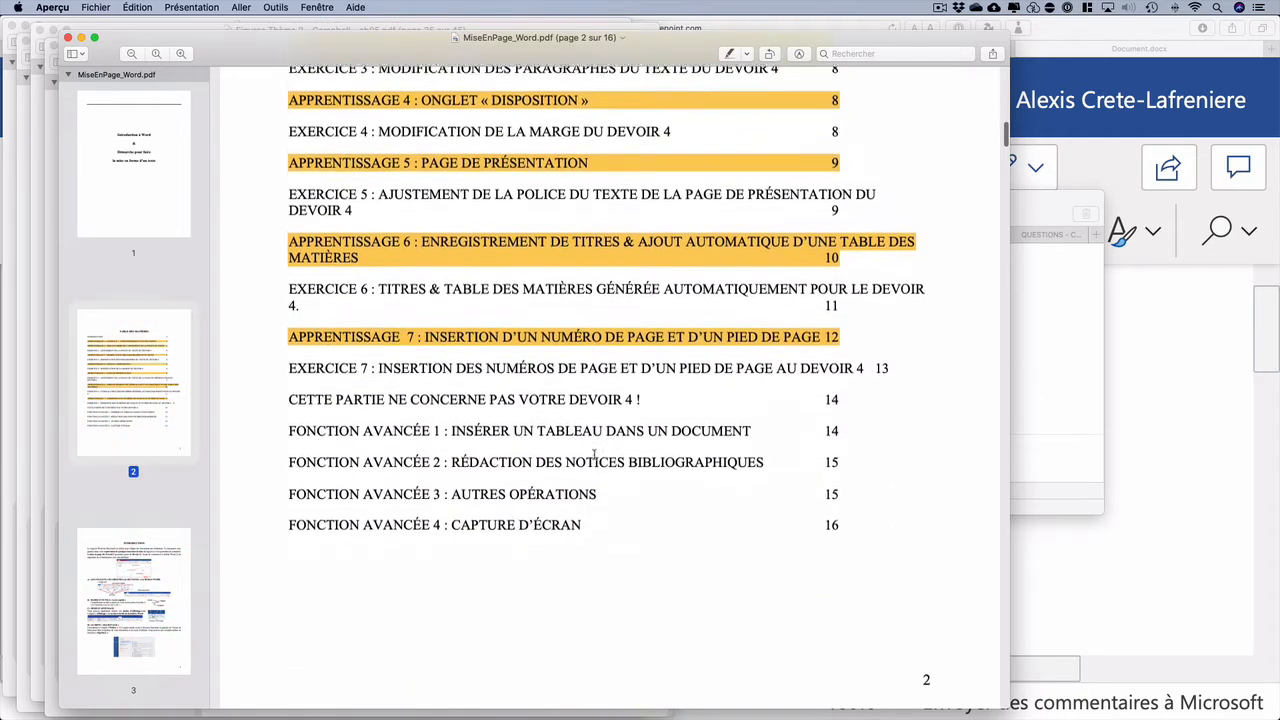
# Read through the Word interface introduction on pages 3 and 4 of the guide.
pyautogui.scroll(-8, 594, 453)
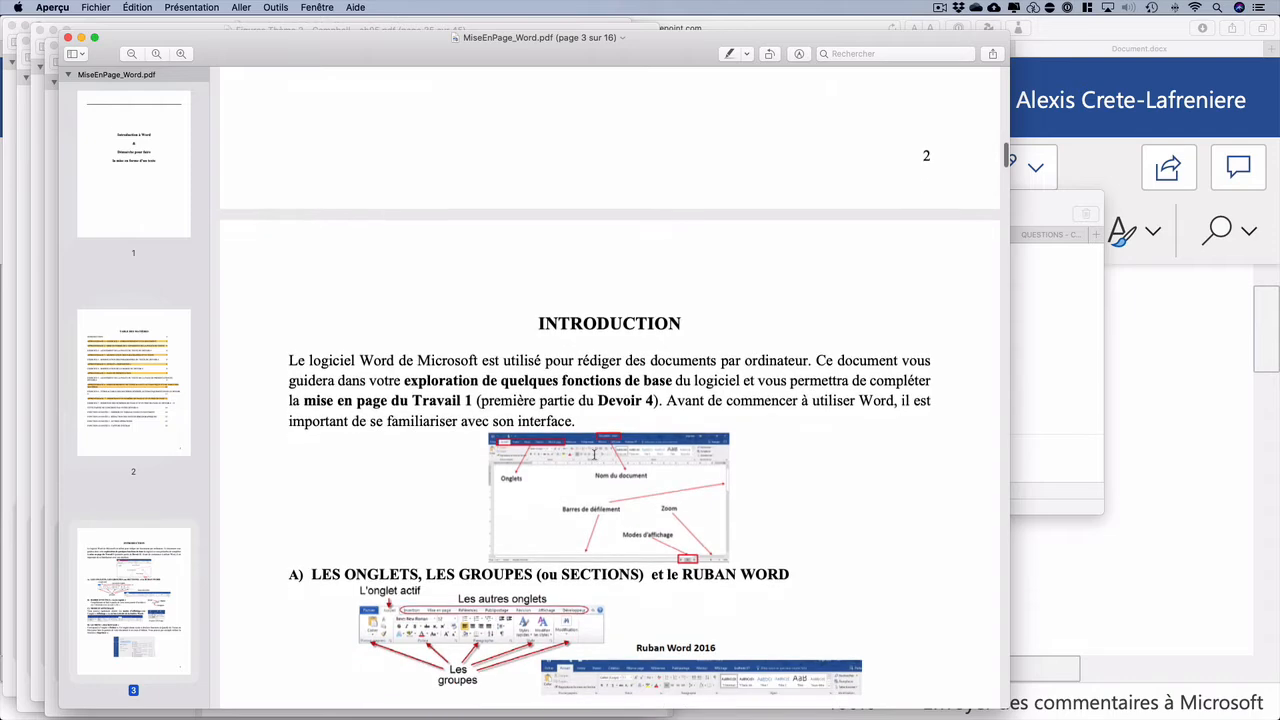
pyautogui.scroll(-12, 594, 453)
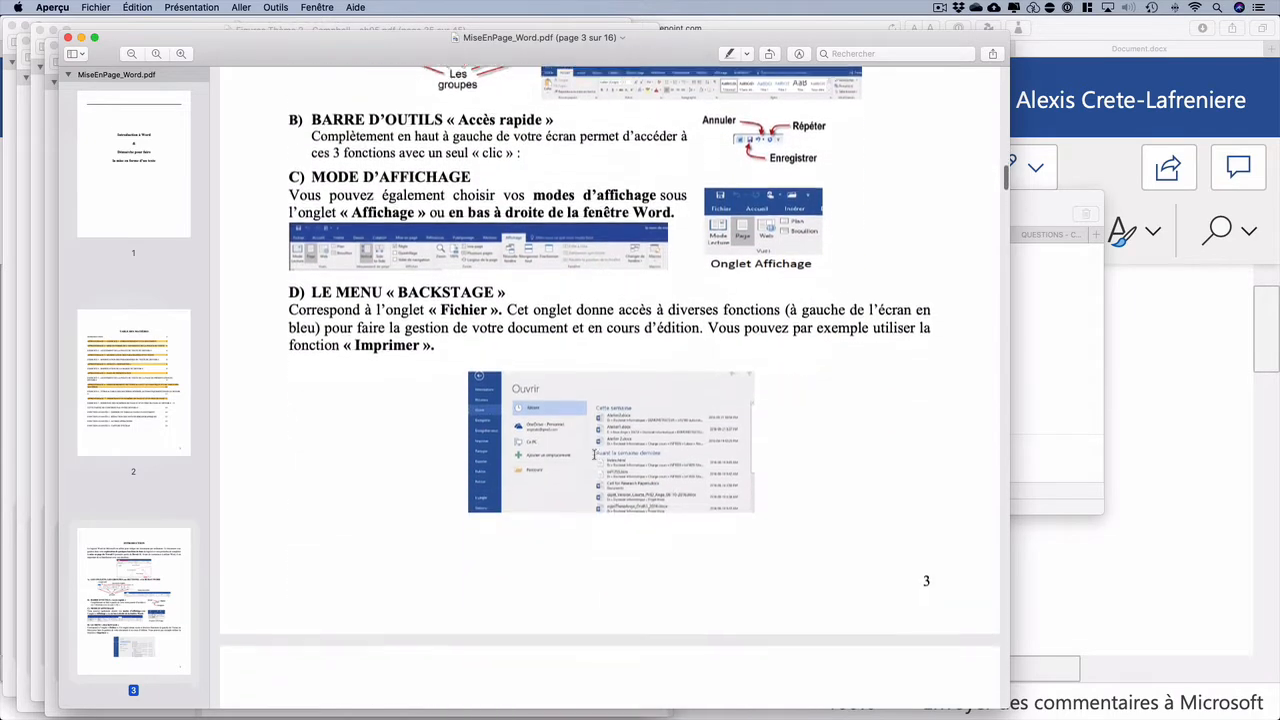
pyautogui.scroll(-12, 593, 454)
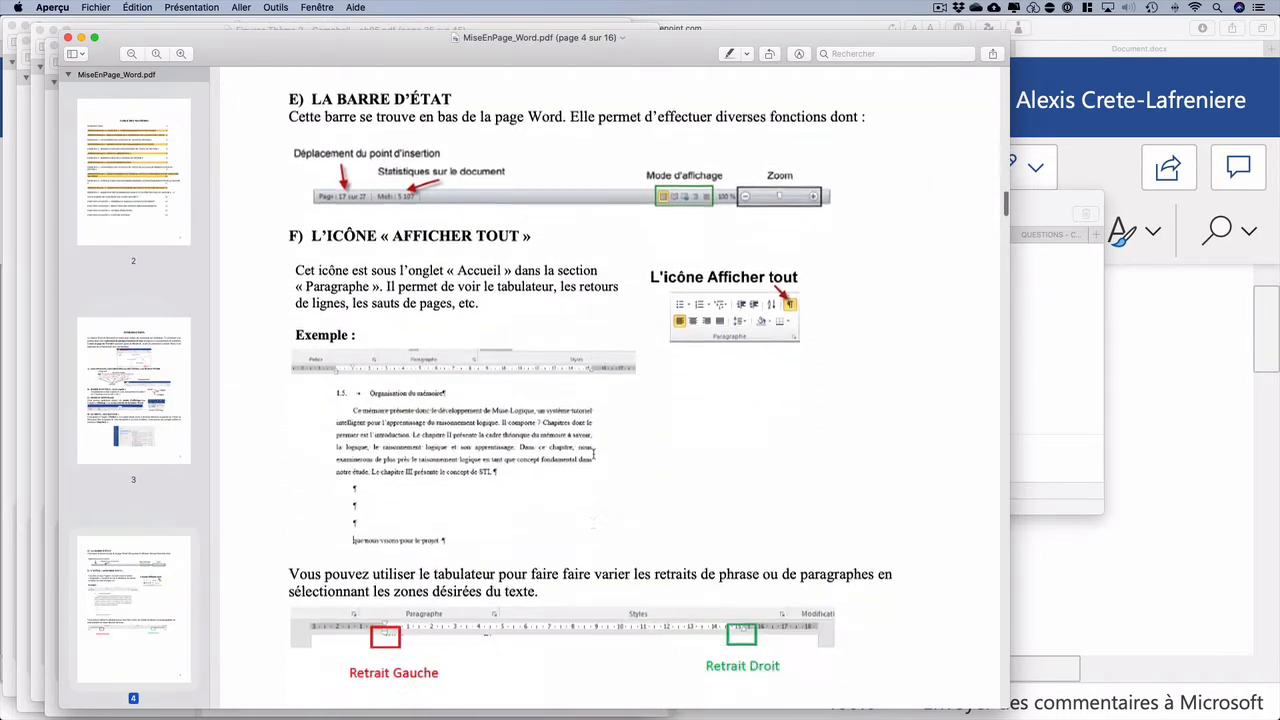
pyautogui.scroll(-1, 593, 454)
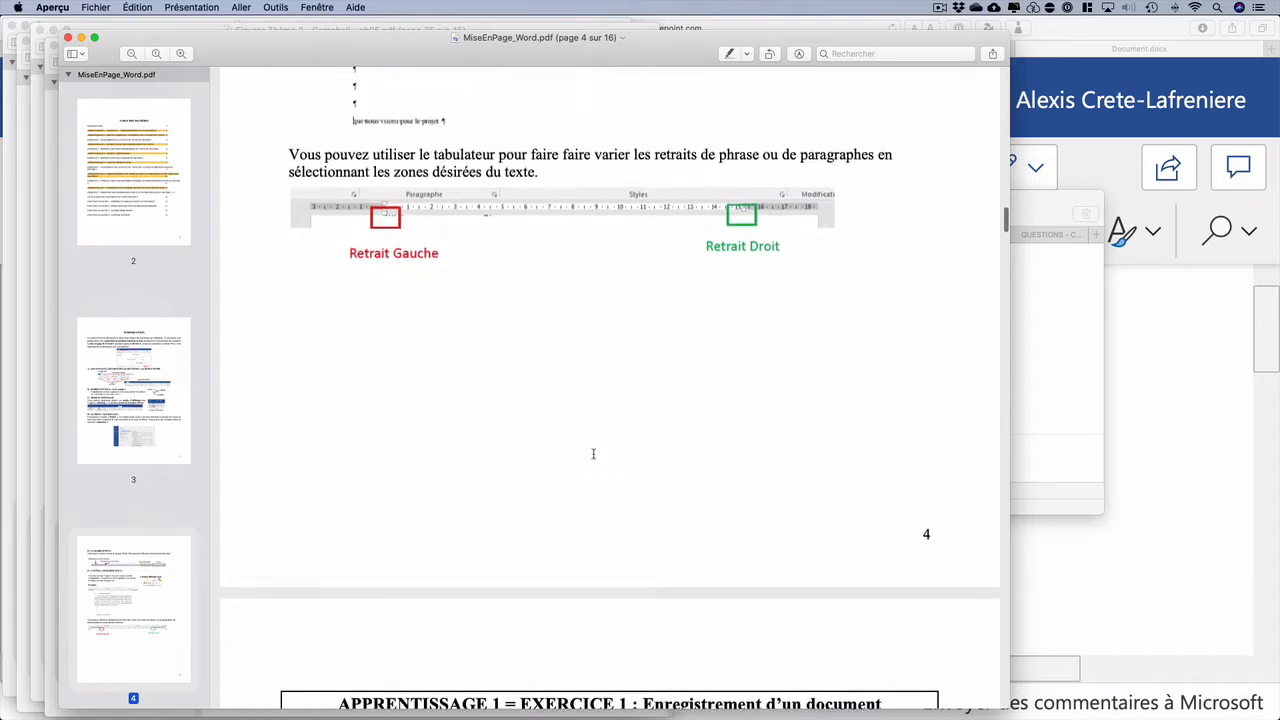
pyautogui.scroll(12, 593, 454)
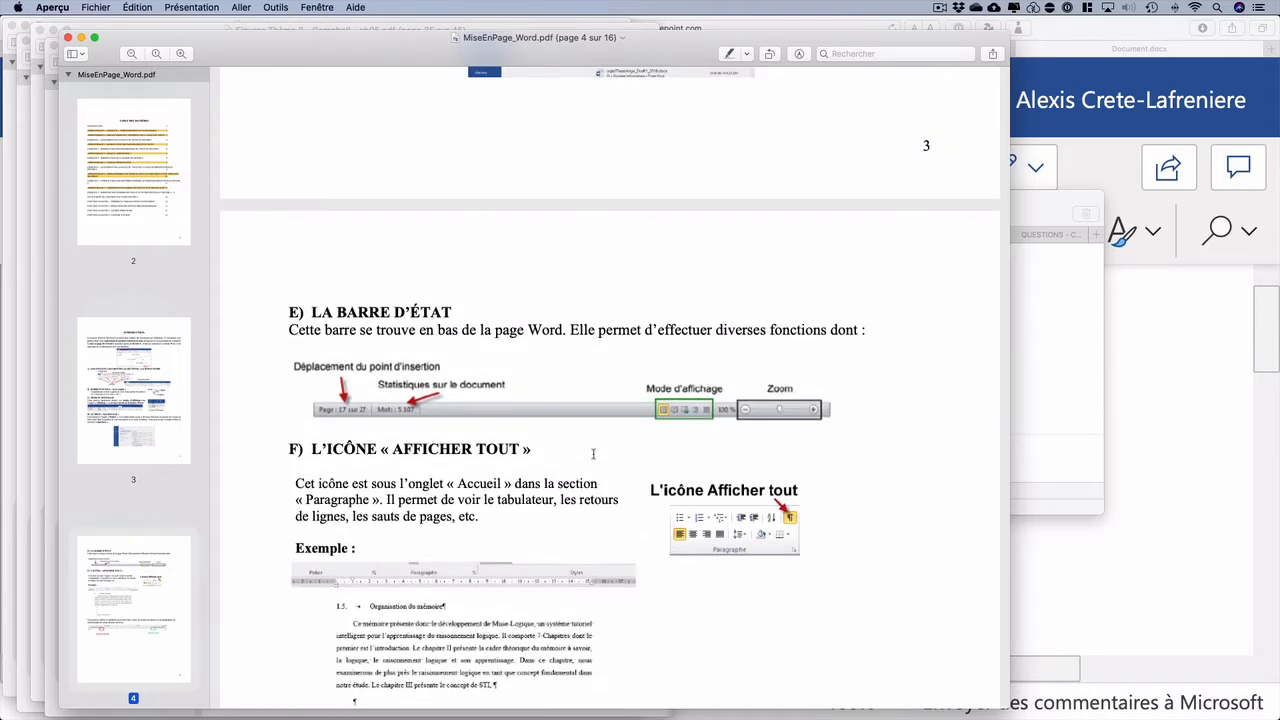
pyautogui.scroll(-5, 593, 454)
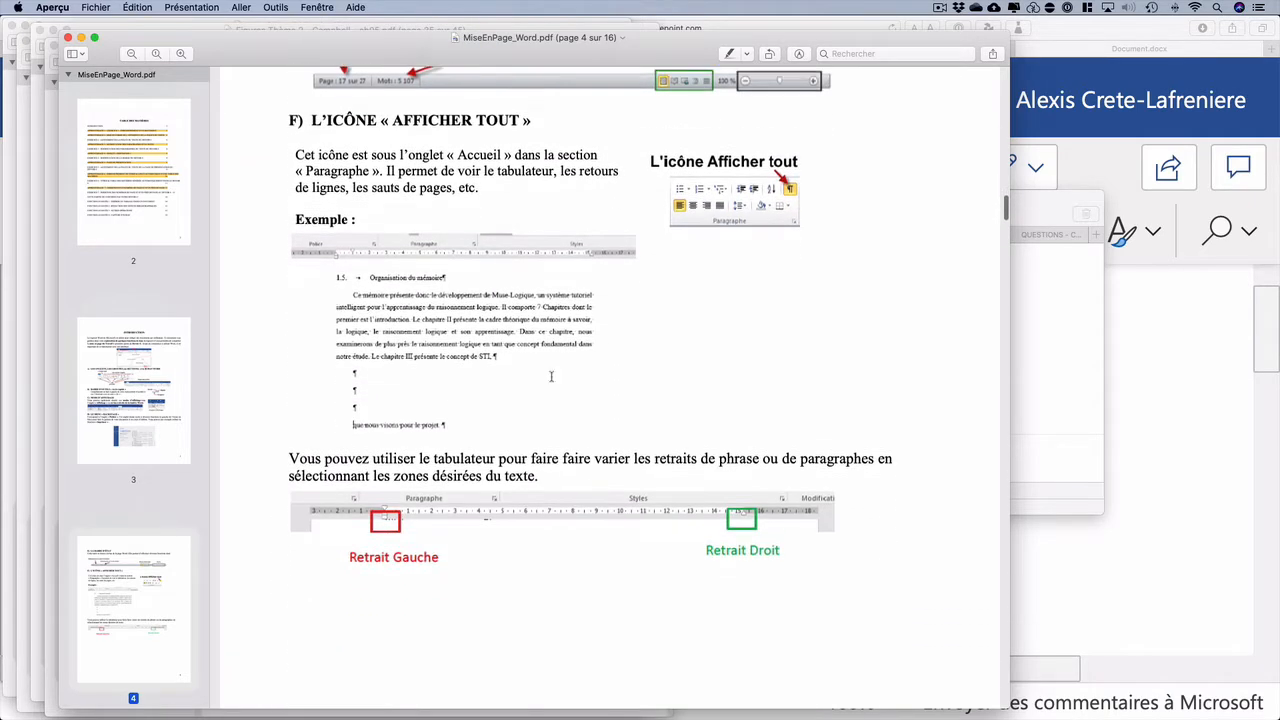
pyautogui.scroll(-2, 668, 394)
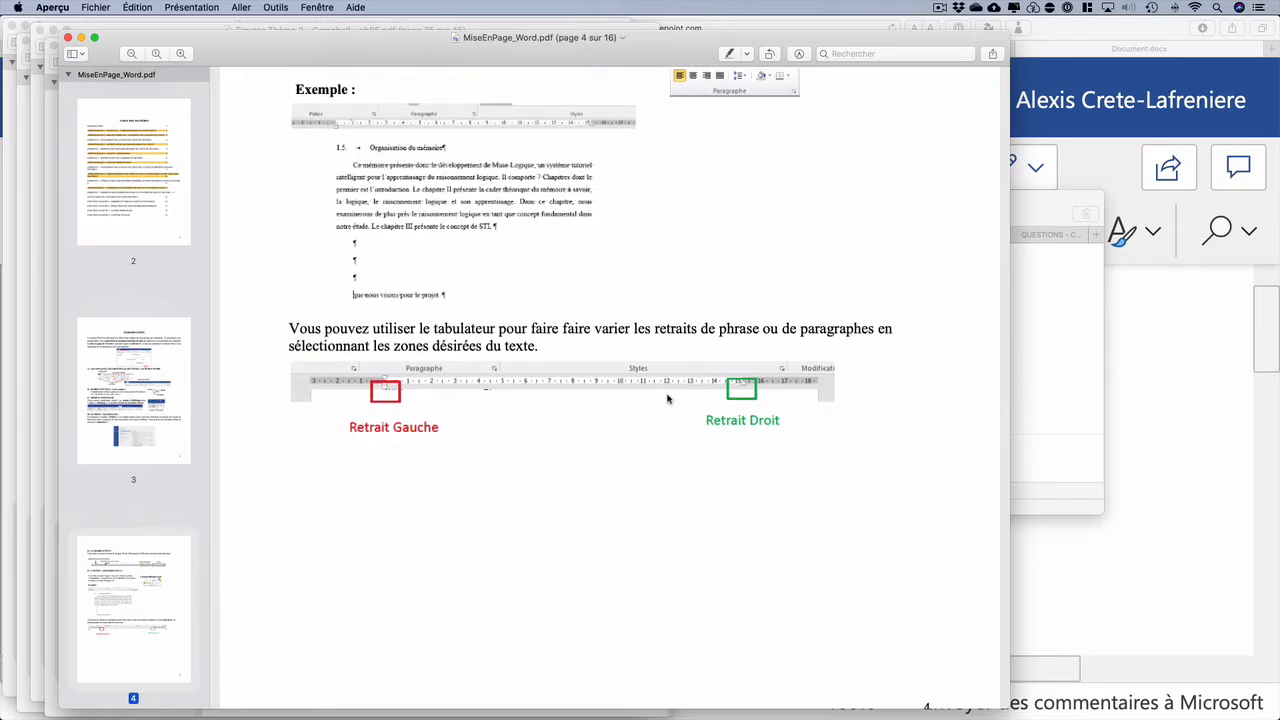
pyautogui.scroll(-7, 668, 399)
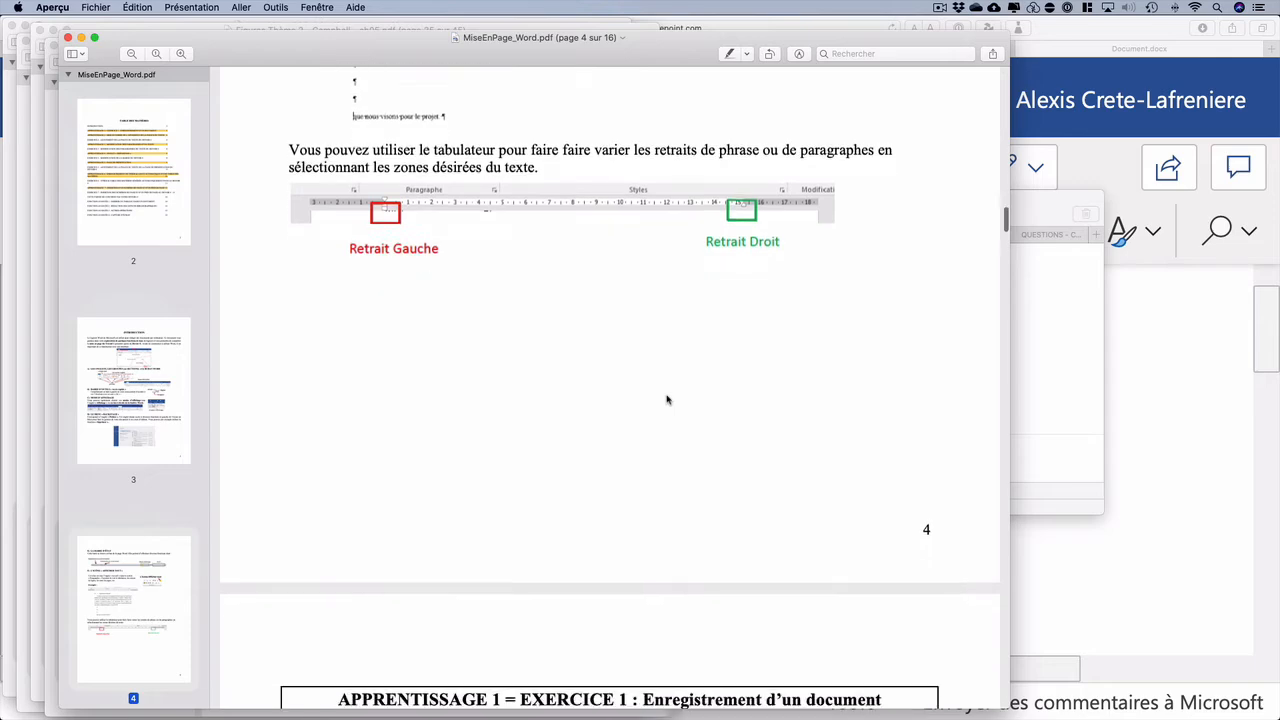
# Highlight "DEVOIR4" in the file-naming instruction of Exercise 1 on page 5, and widen the PDF window further.
pyautogui.scroll(-5, 666, 399)
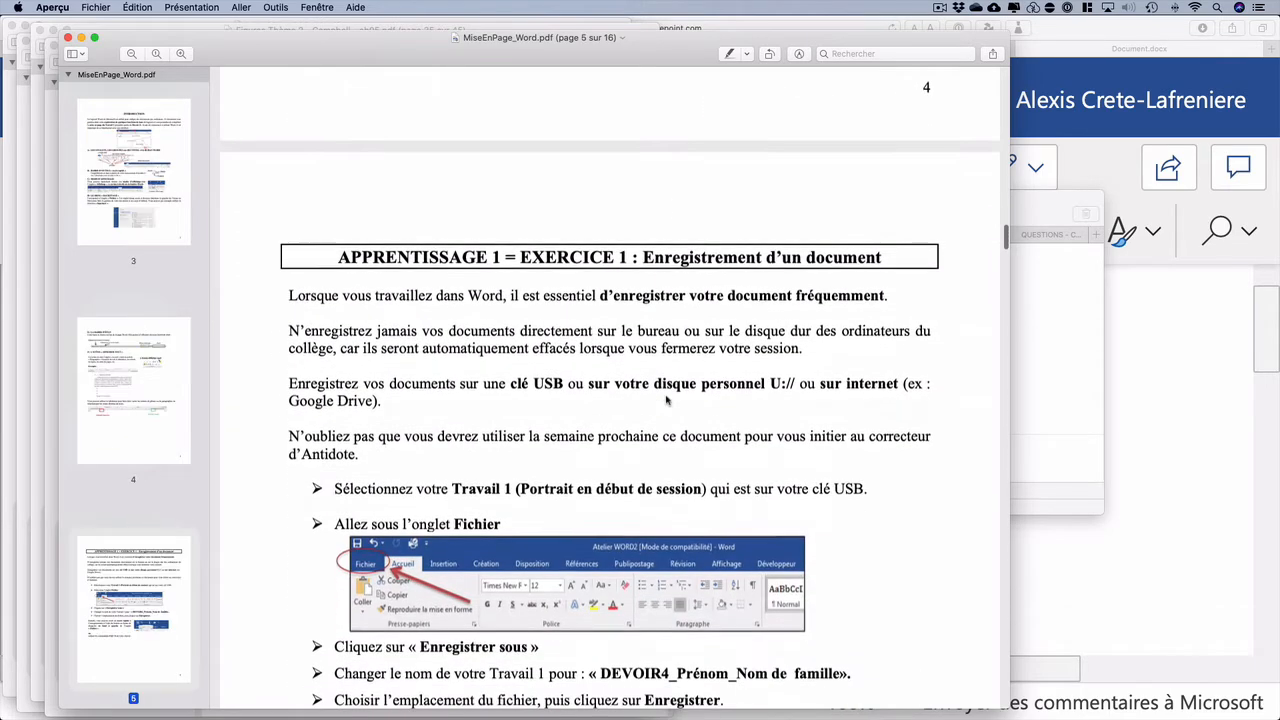
pyautogui.scroll(-2, 667, 399)
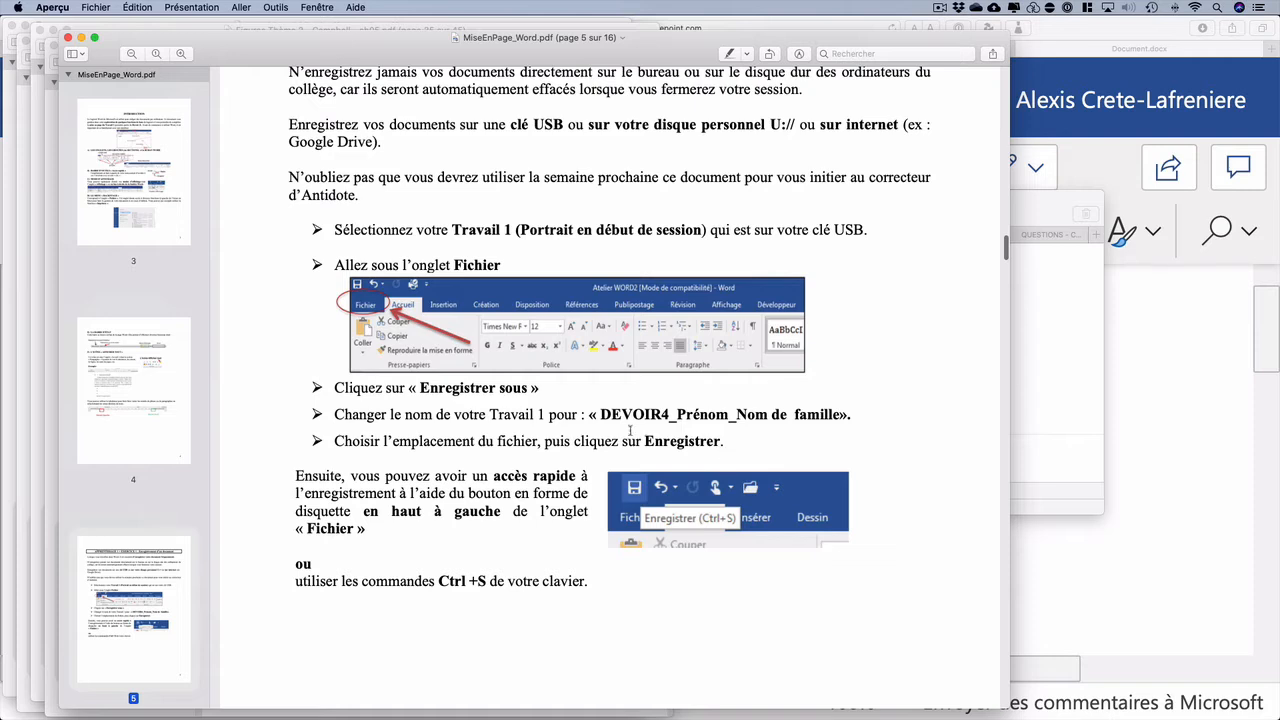
pyautogui.moveTo(601, 414); pyautogui.dragTo(668, 414)
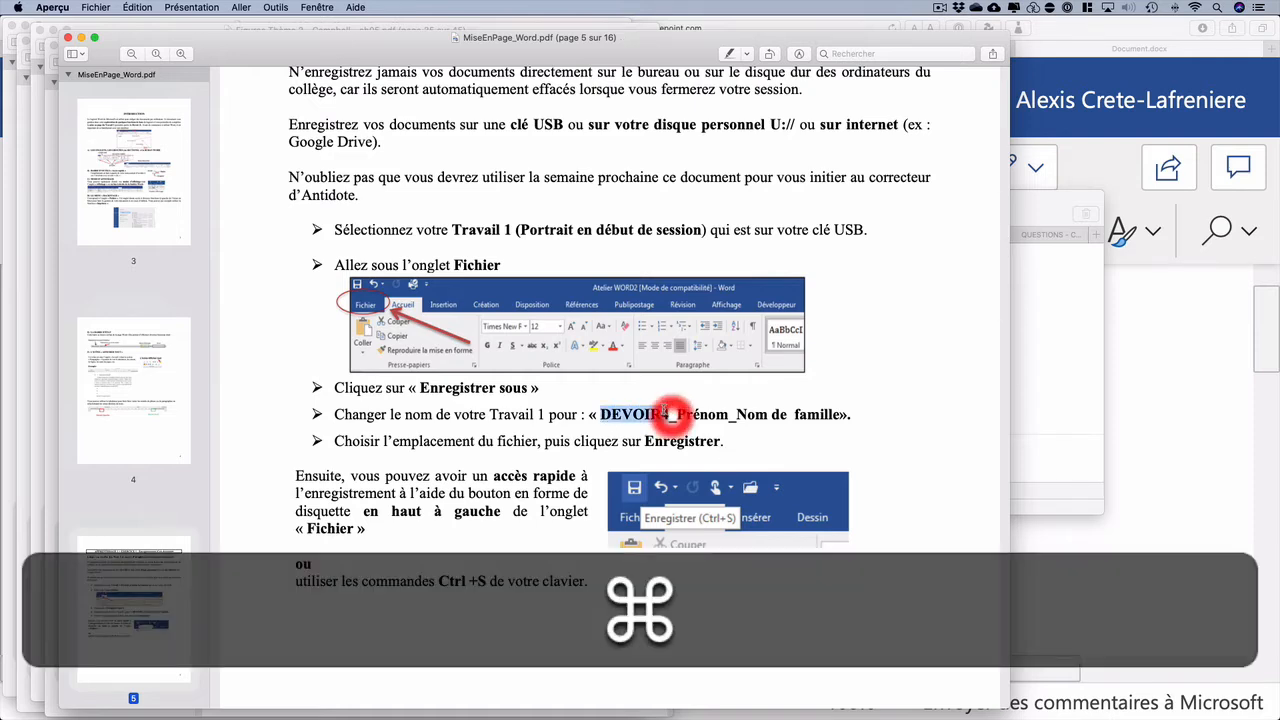
pyautogui.press('ctrl+super+h')
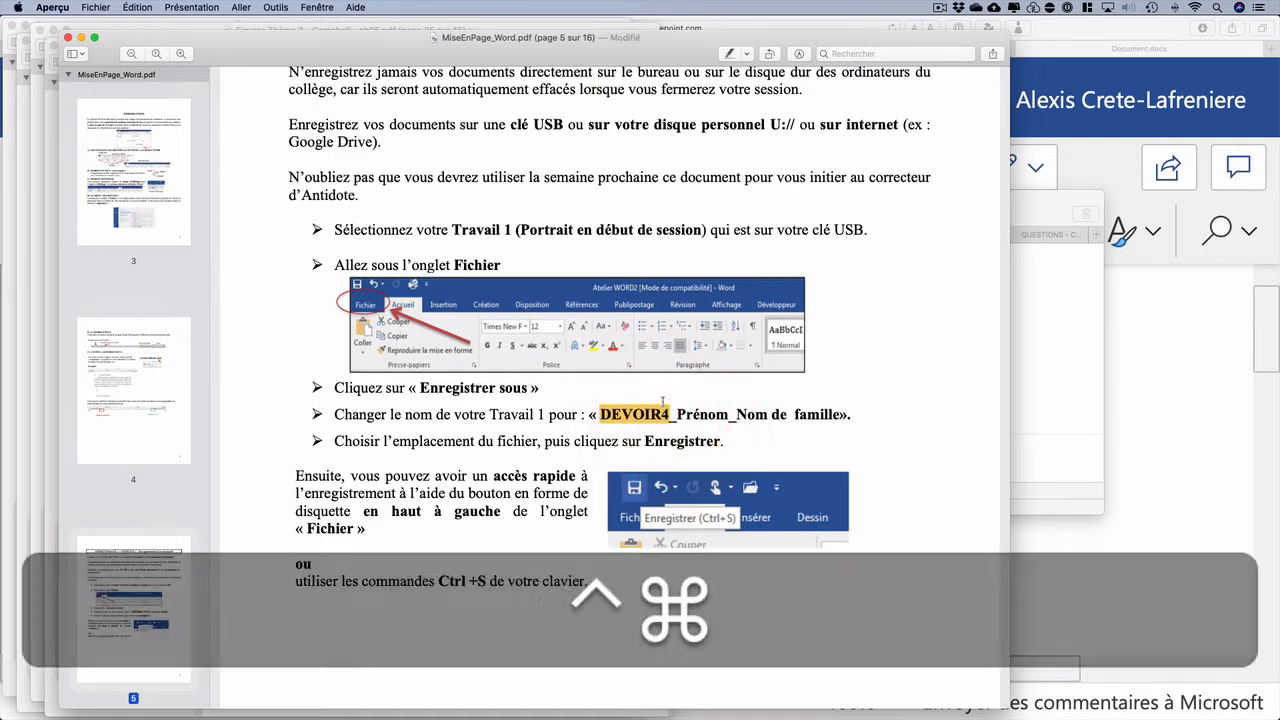
pyautogui.scroll(-2, 689, 413)
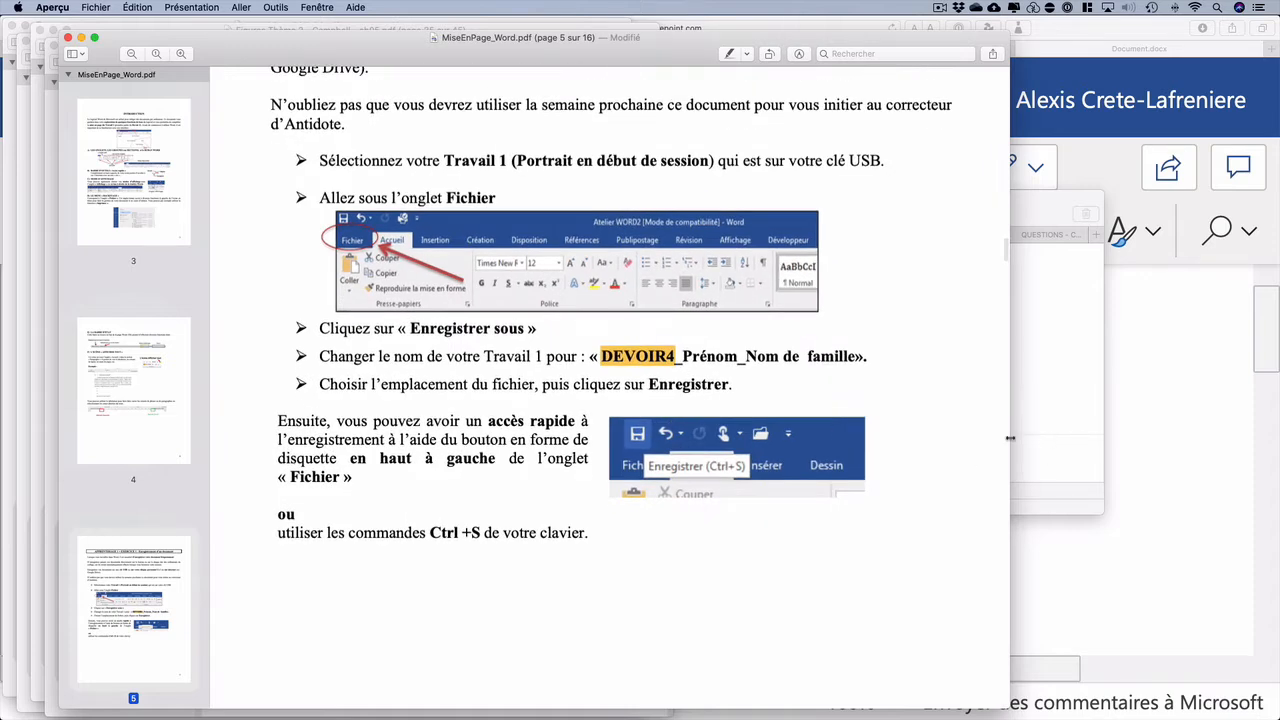
pyautogui.moveTo(1009, 447); pyautogui.dragTo(1262, 458)
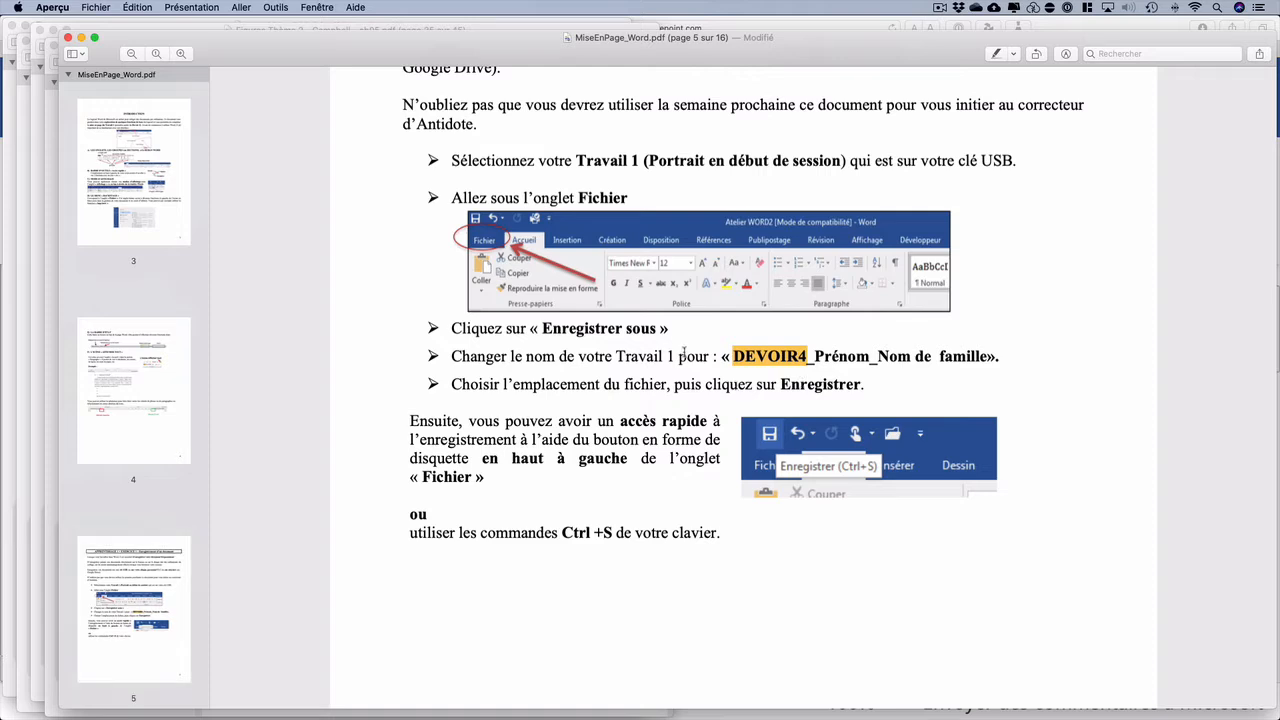
# Switch to Safari and review the commented answer areas on the first two pages of ACL - Fiche 1 - Motivation.pdf in Google Drive.
pyautogui.press('super+Tab')
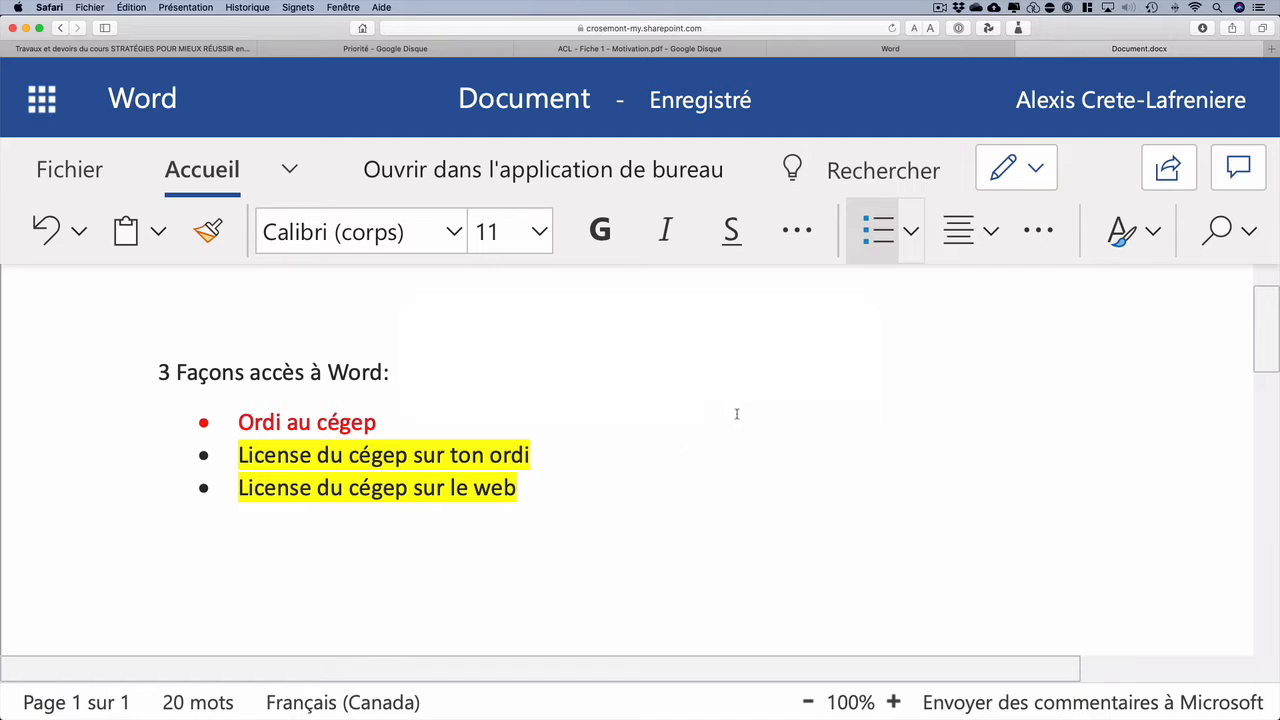
pyautogui.click(660, 49)
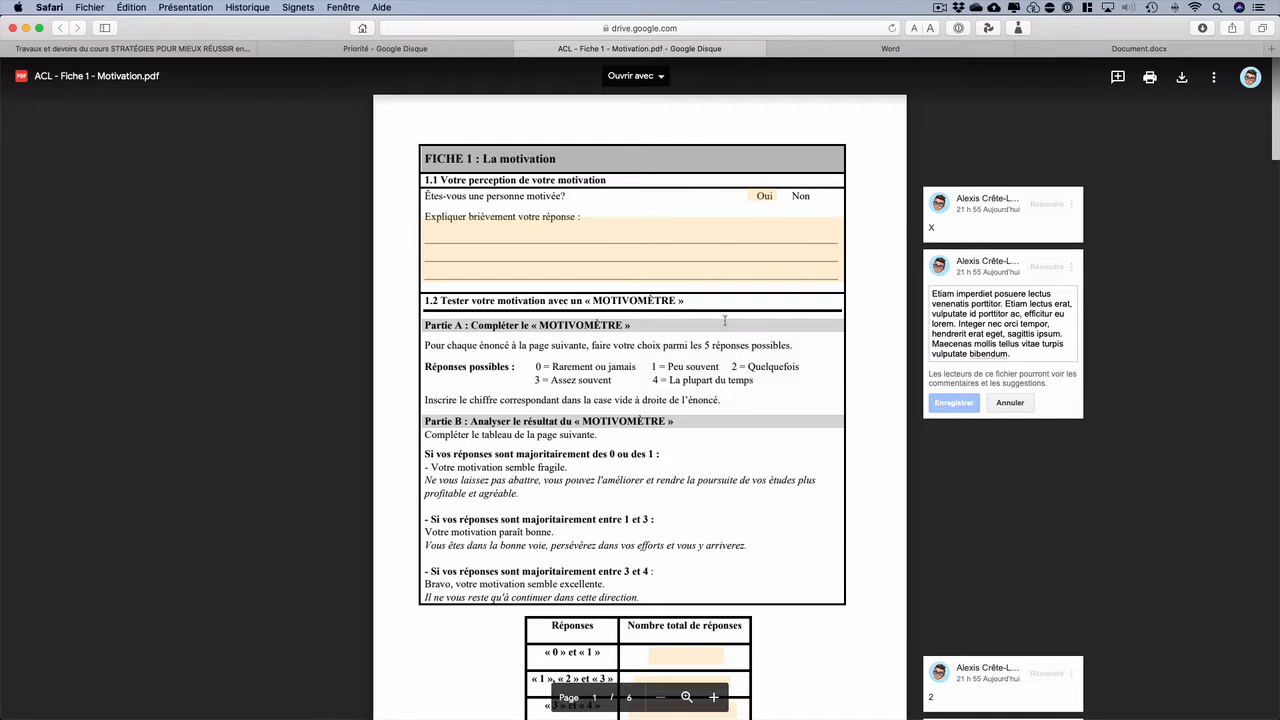
pyautogui.click(714, 251)
pyautogui.scroll(-2, 752, 326)
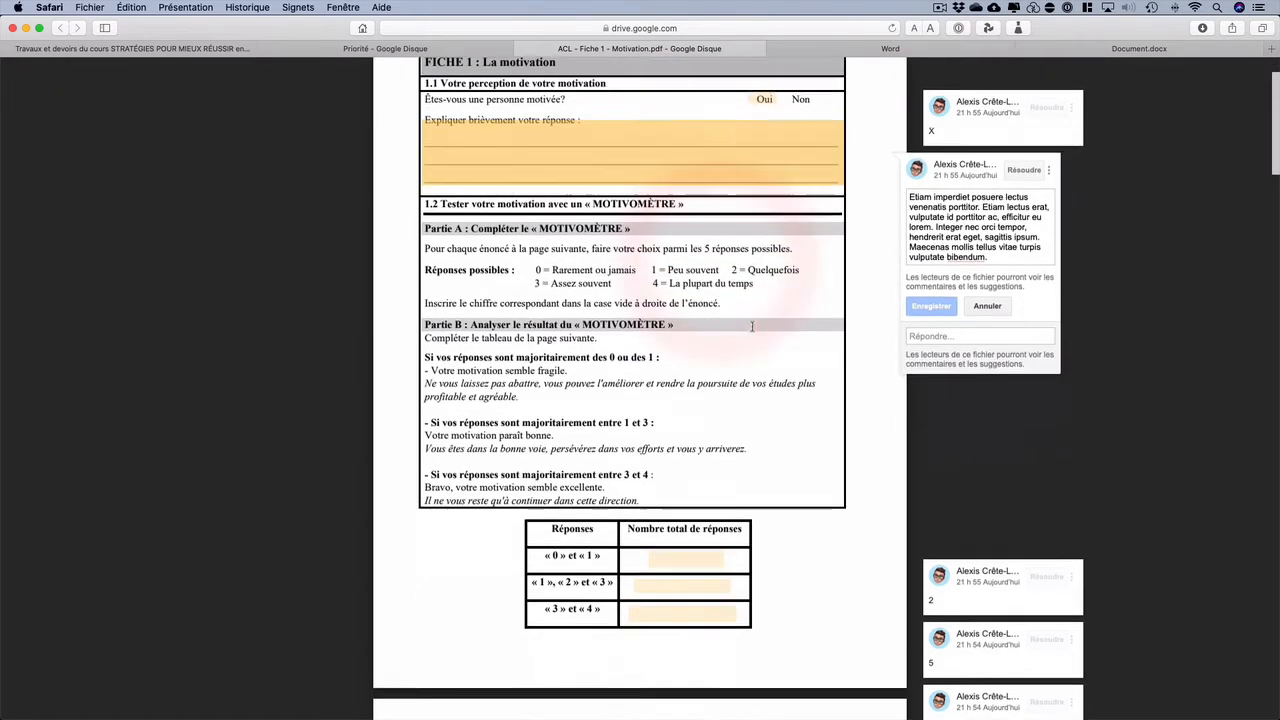
pyautogui.scroll(-4, 752, 326)
pyautogui.click(686, 371)
pyautogui.scroll(-8, 693, 389)
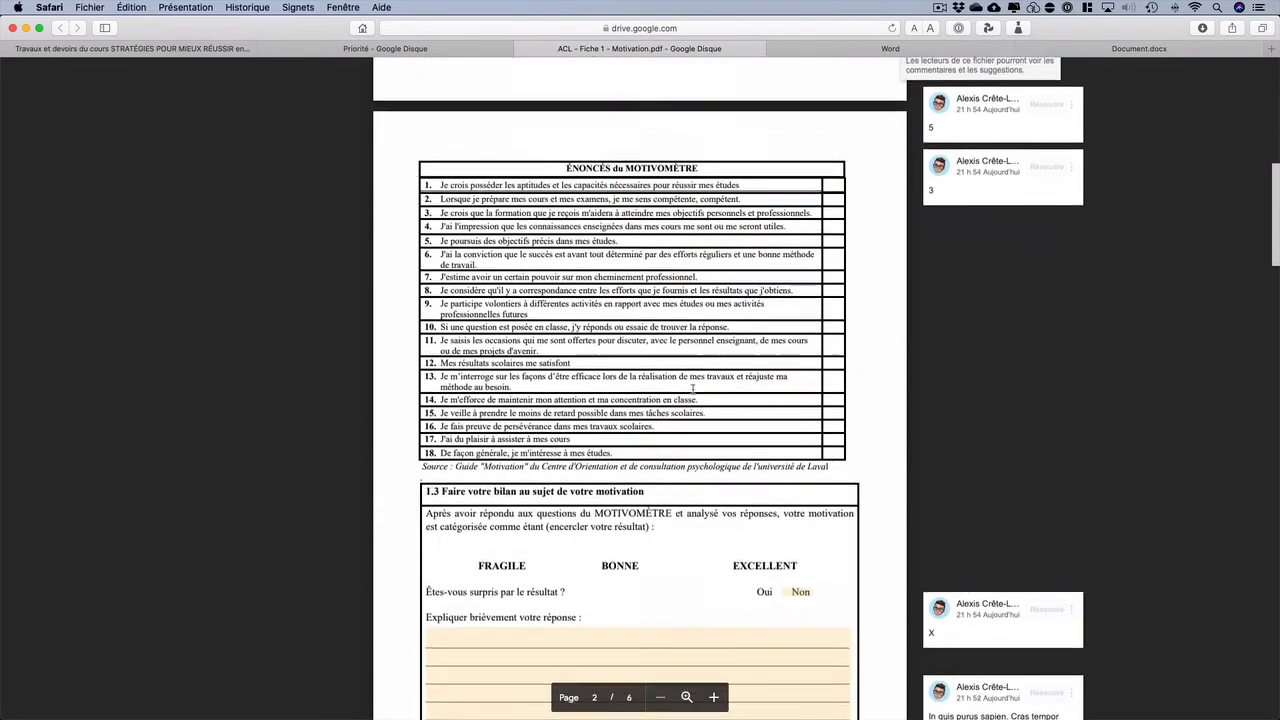
pyautogui.scroll(-4, 693, 389)
pyautogui.click(683, 392)
pyautogui.scroll(3, 681, 399)
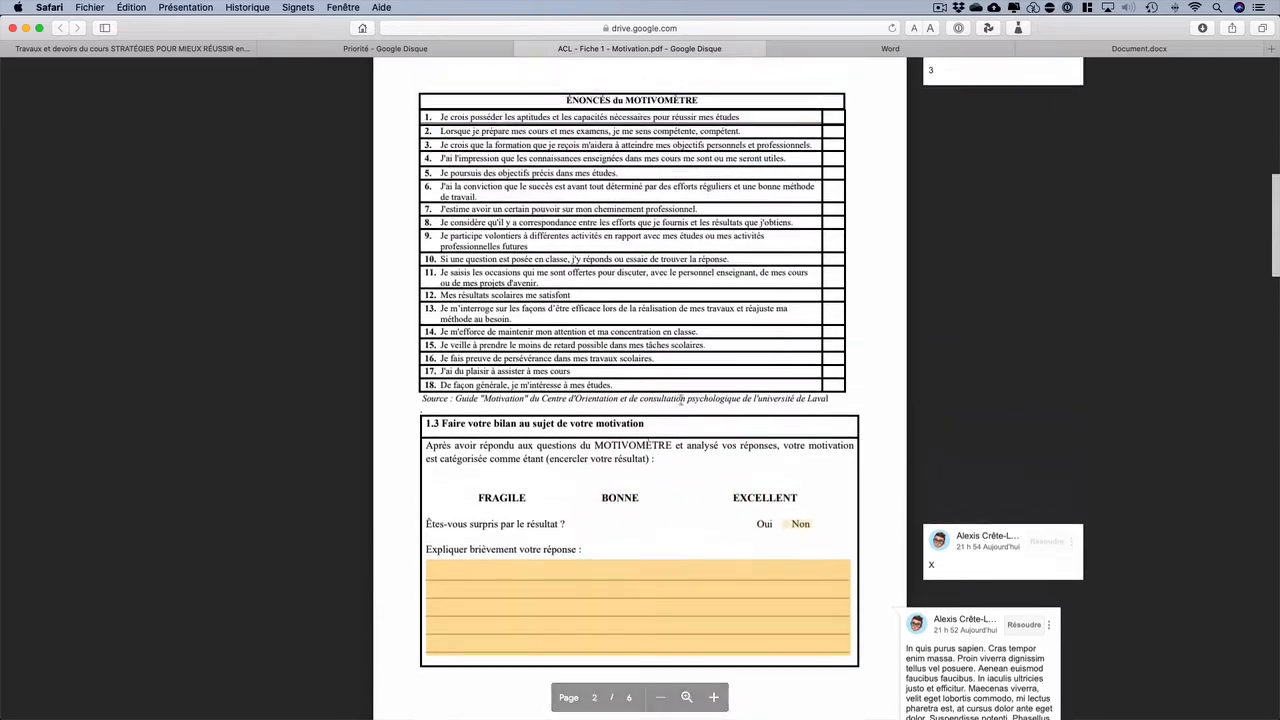
pyautogui.scroll(15, 681, 399)
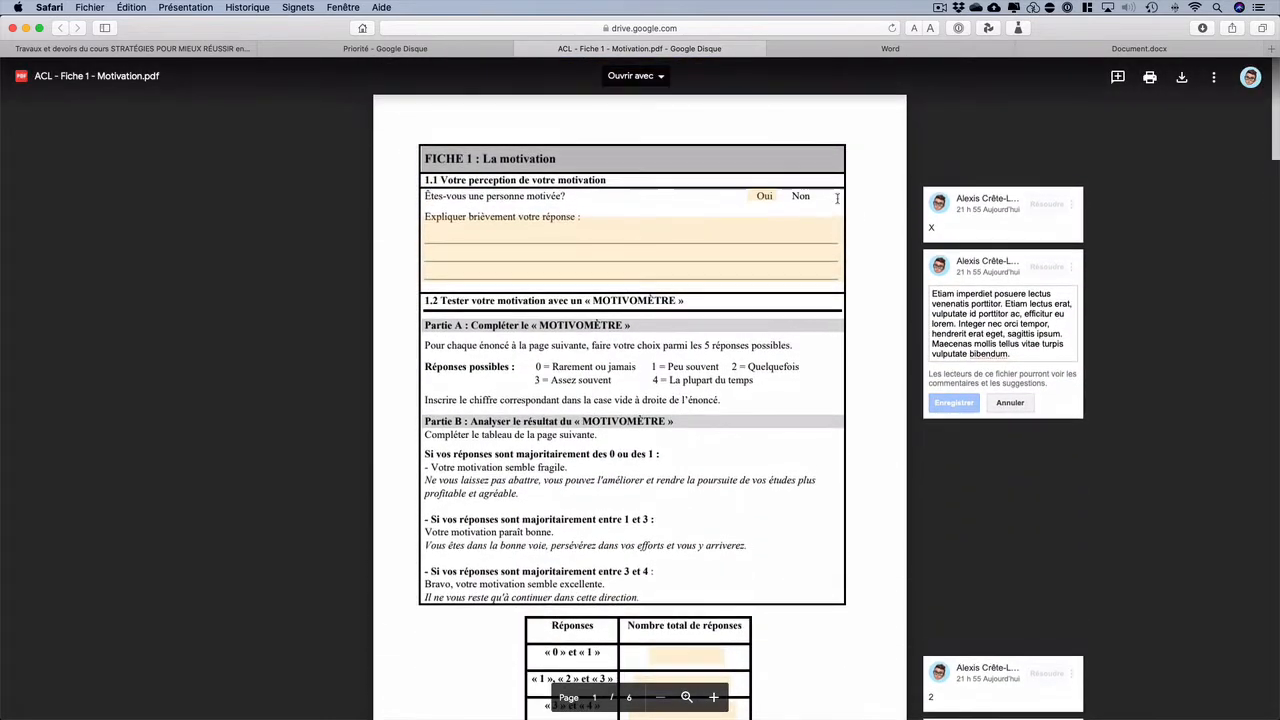
# Switch to the desktop version of Word and browse the templates offered for a new document.
pyautogui.click(1139, 48)
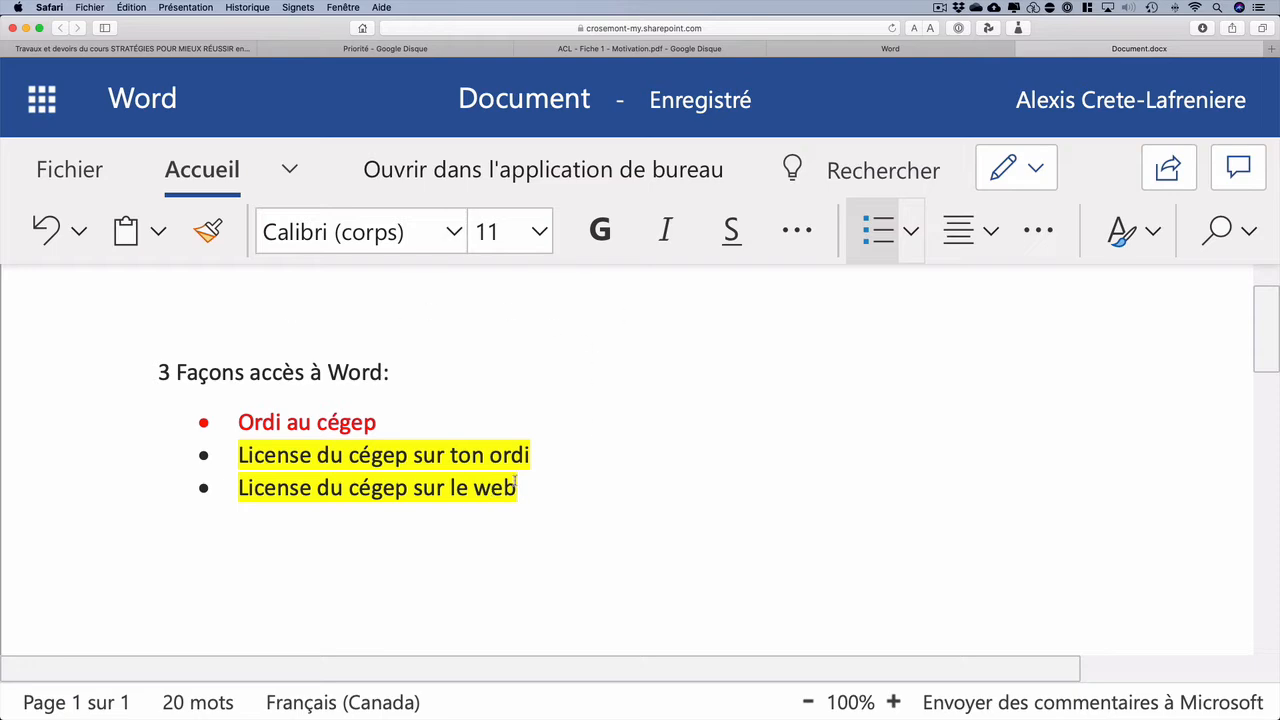
pyautogui.press('super+Tab')
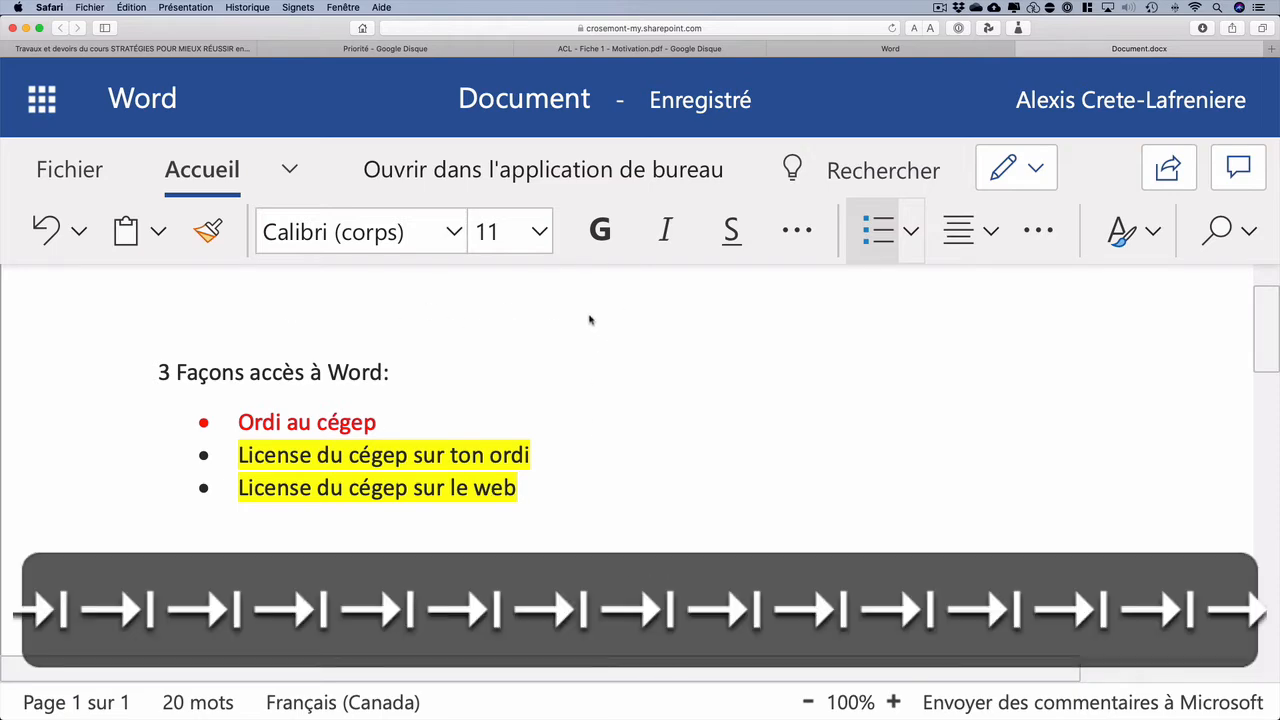
pyautogui.moveTo(717, 369)
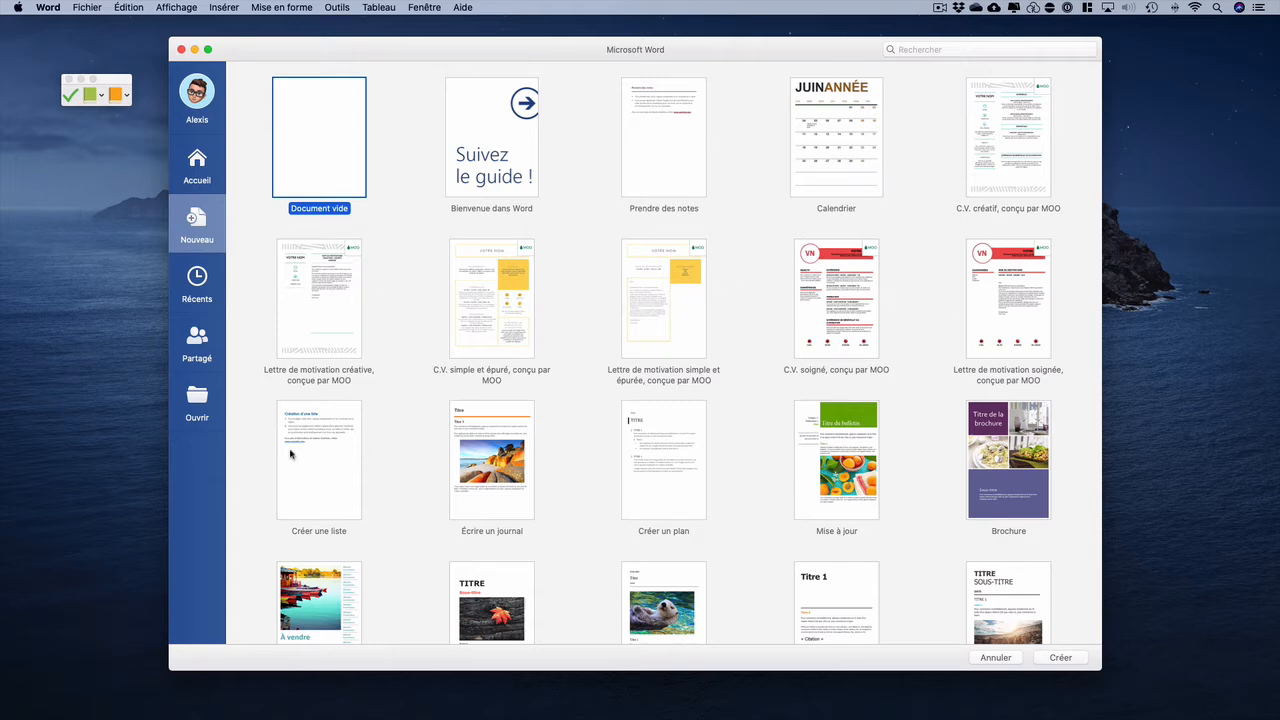
pyautogui.scroll(-4, 805, 458)
pyautogui.scroll(-3, 801, 456)
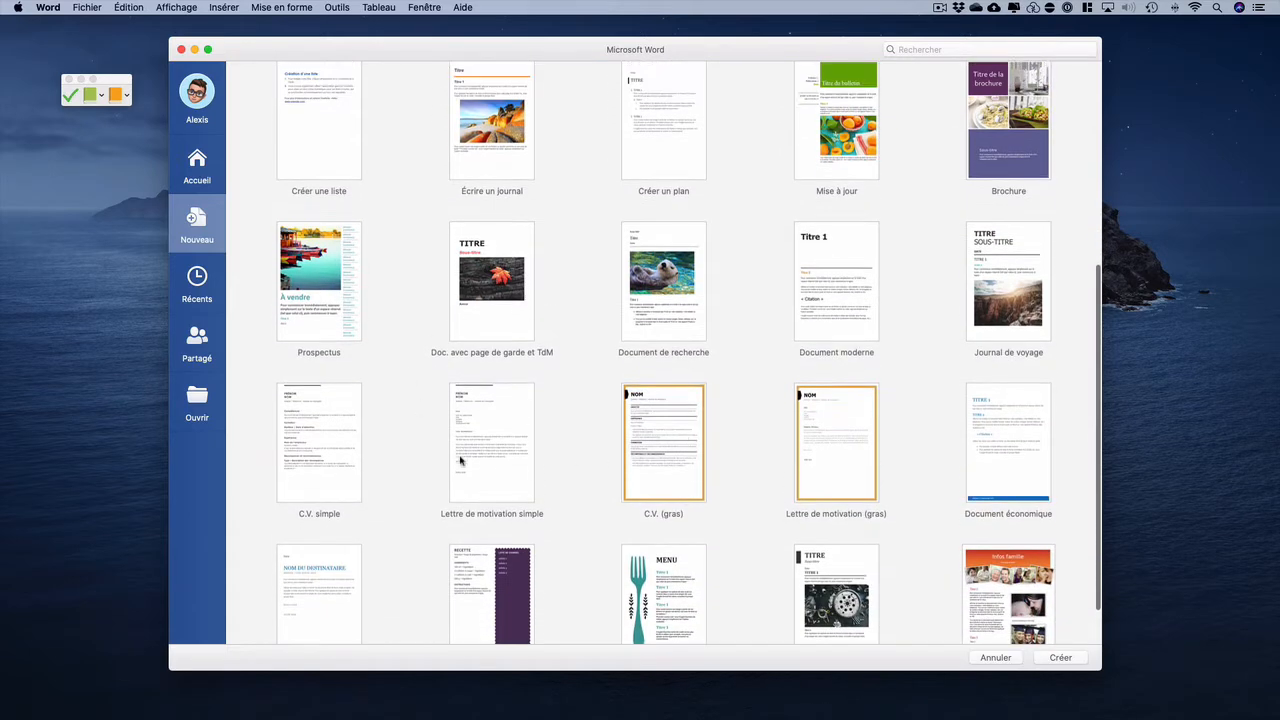
pyautogui.scroll(-2, 476, 444)
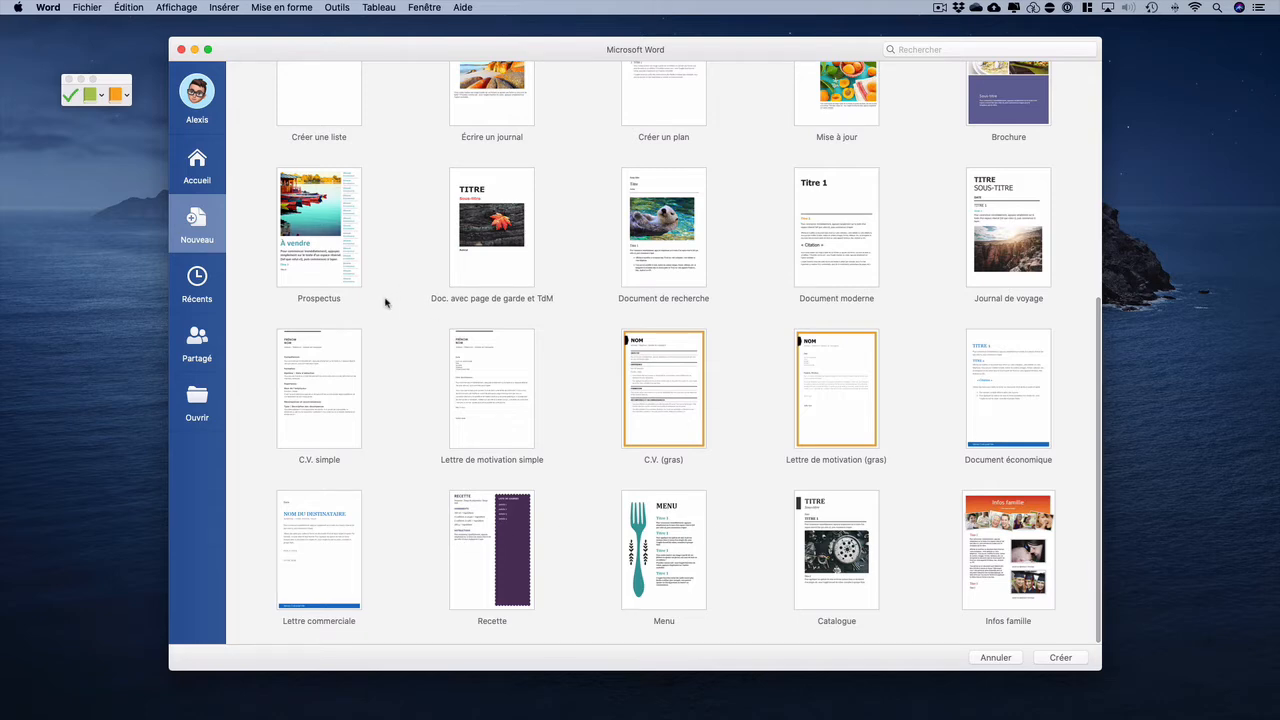
# Create a new blank document from the "Document vide" template.
pyautogui.click(88, 7)
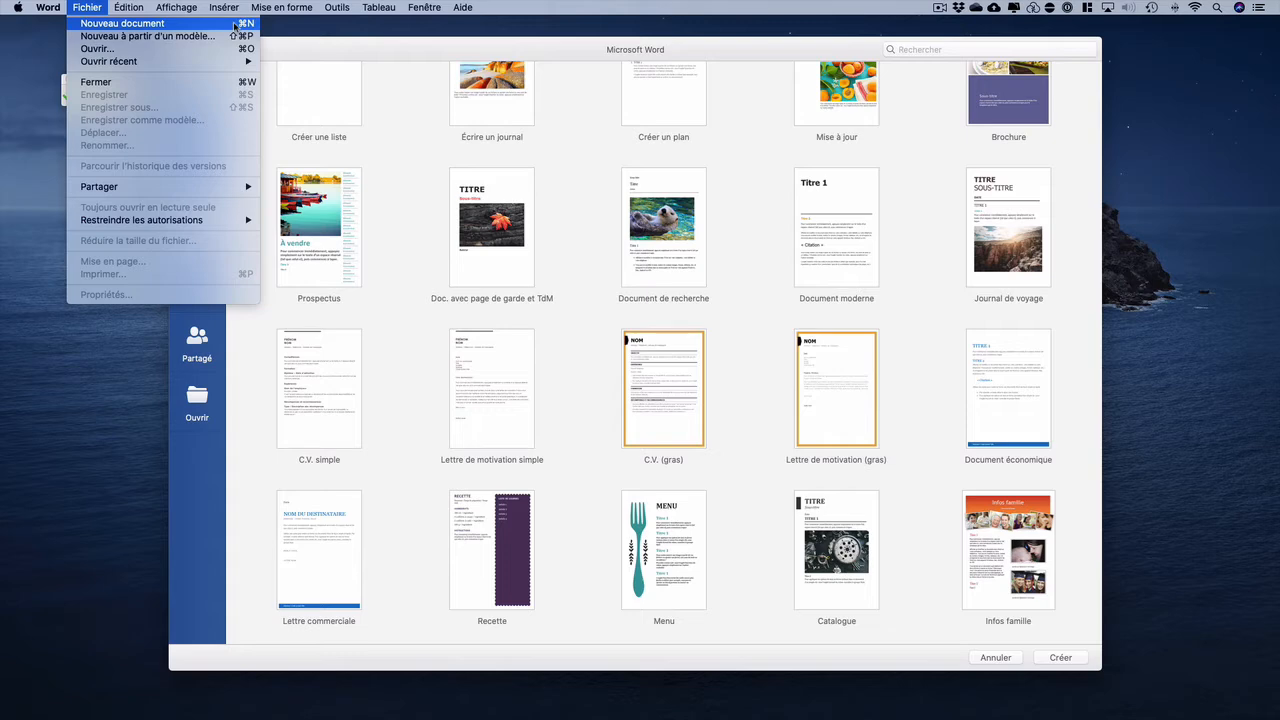
pyautogui.click(350, 100)
pyautogui.scroll(5, 405, 145)
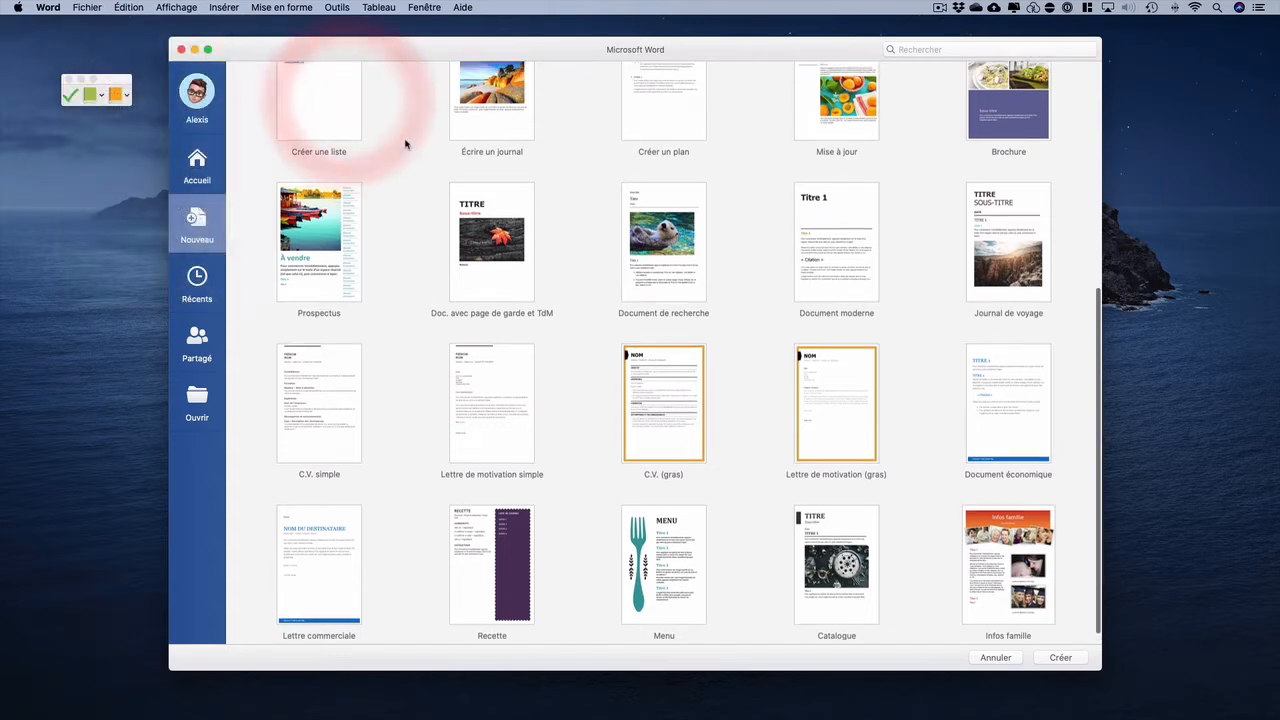
pyautogui.scroll(2, 405, 145)
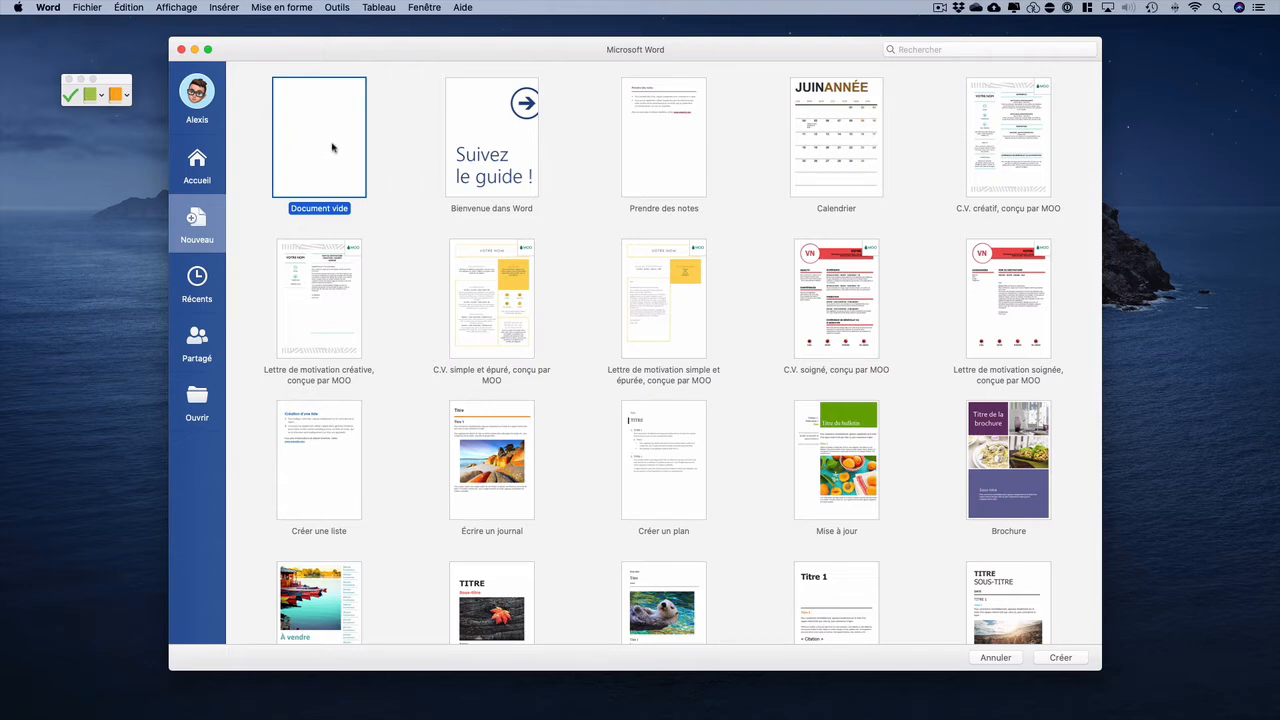
pyautogui.doubleClick(333, 147)
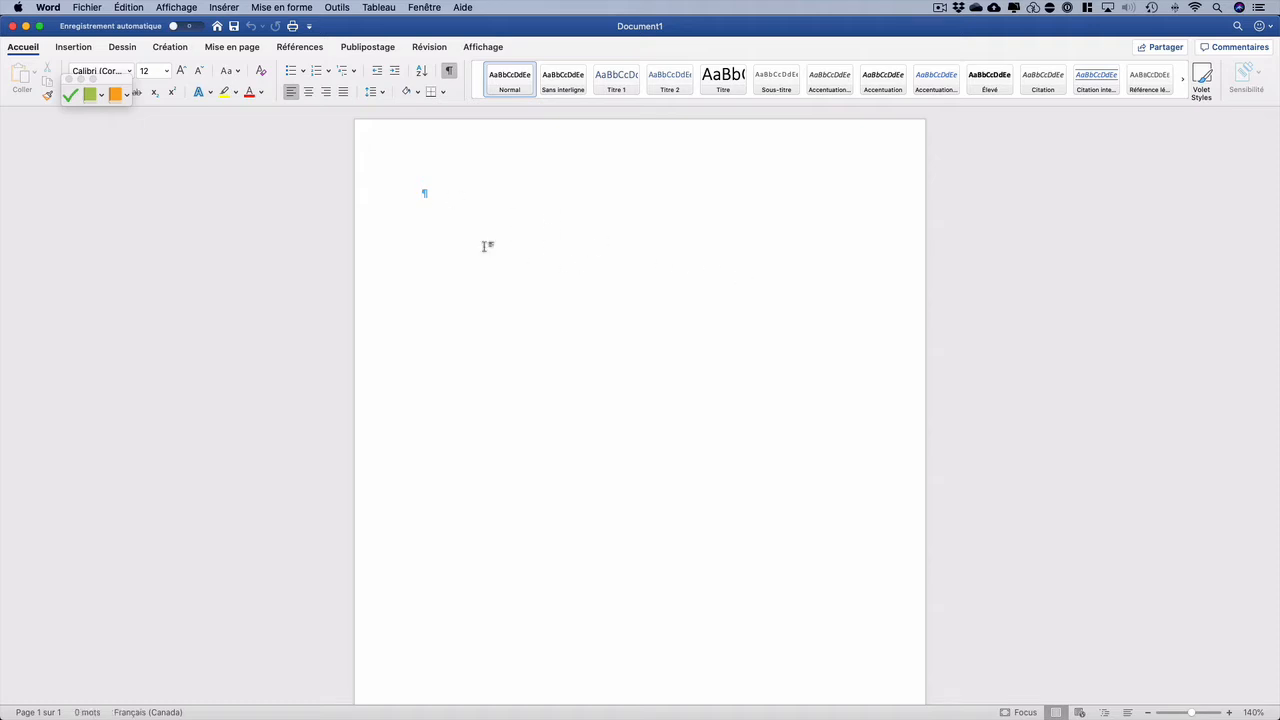
# Close the floating toolbar covering the font controls, and stop its reminder dialog from being shown again.
pyautogui.moveTo(113, 92); pyautogui.dragTo(116, 292)
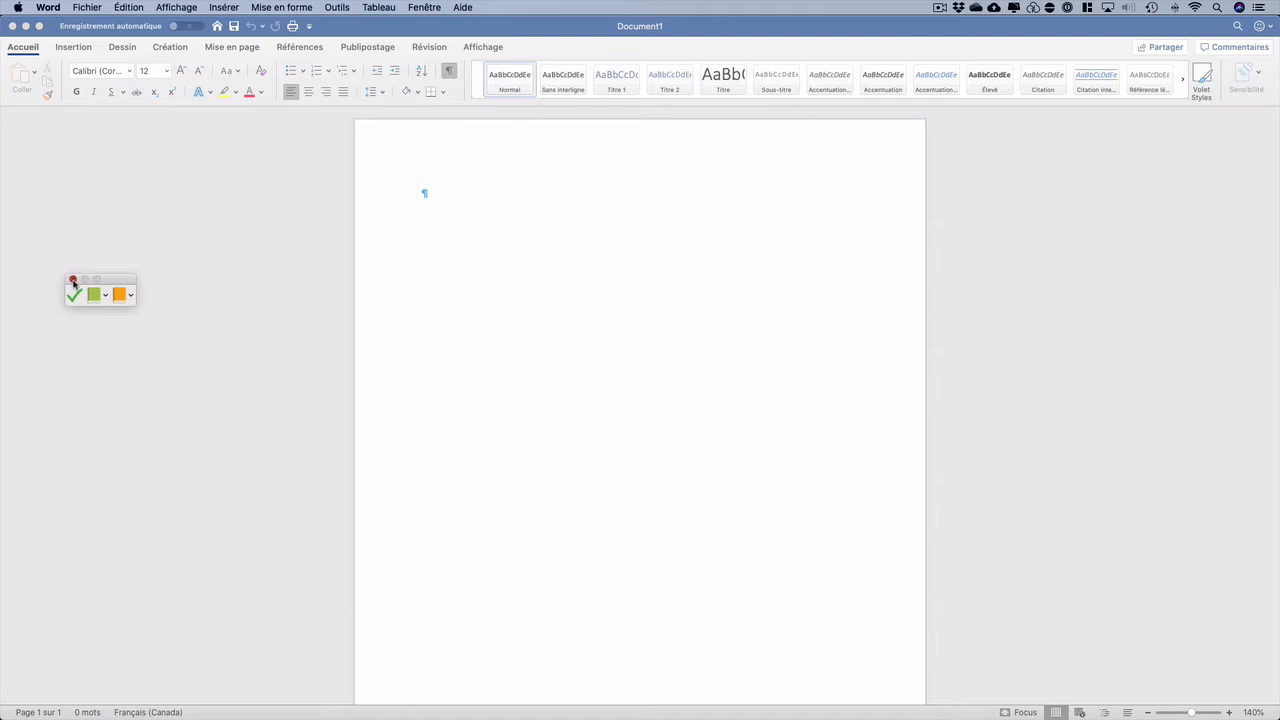
pyautogui.click(72, 280)
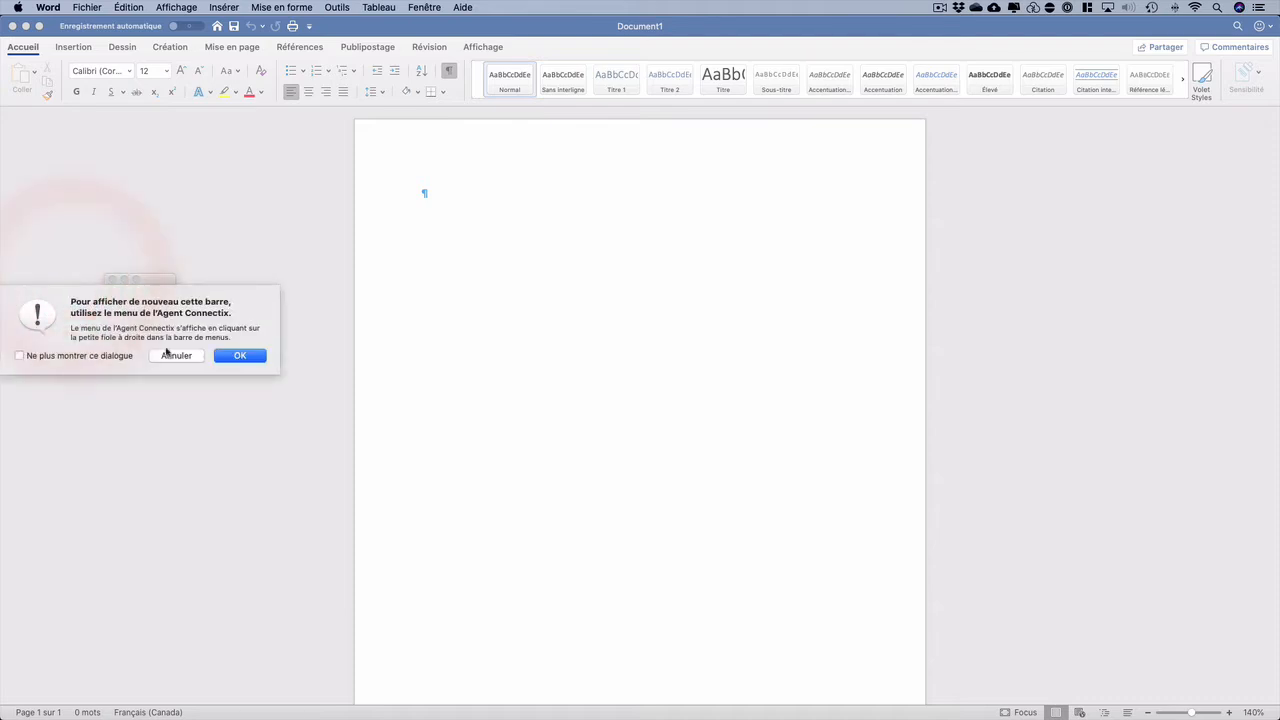
pyautogui.click(72, 357)
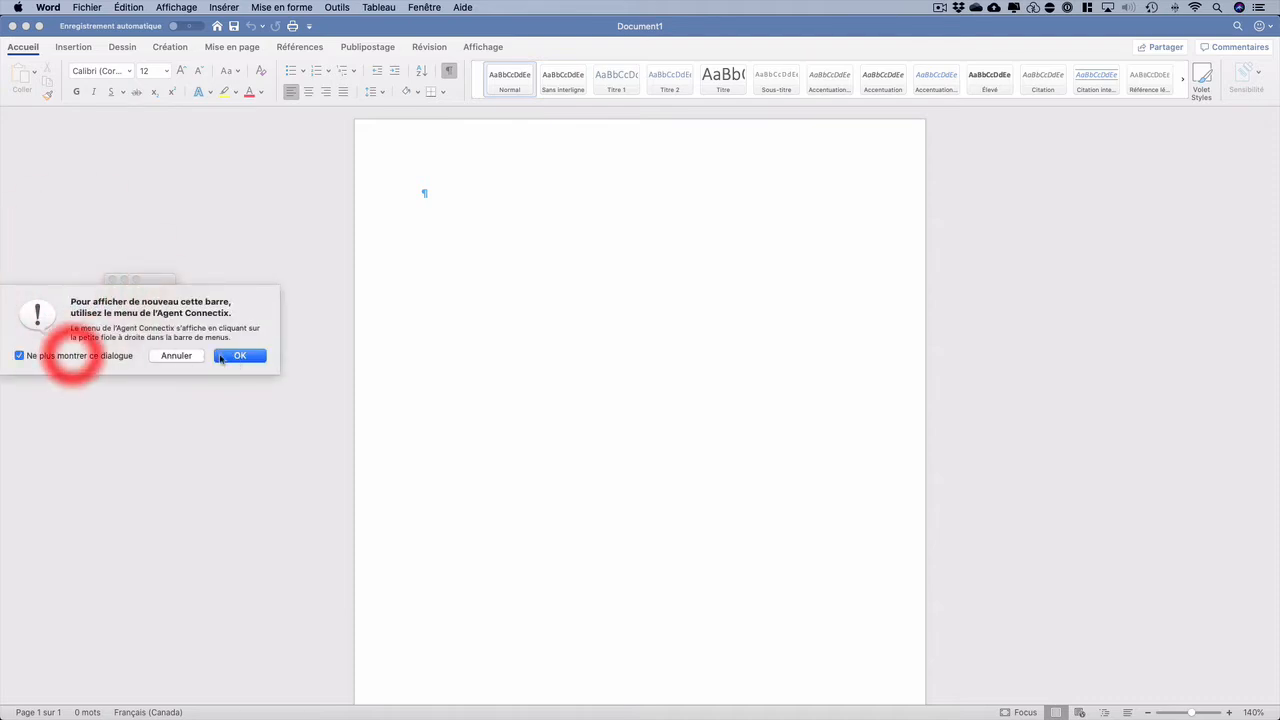
pyautogui.click(249, 356)
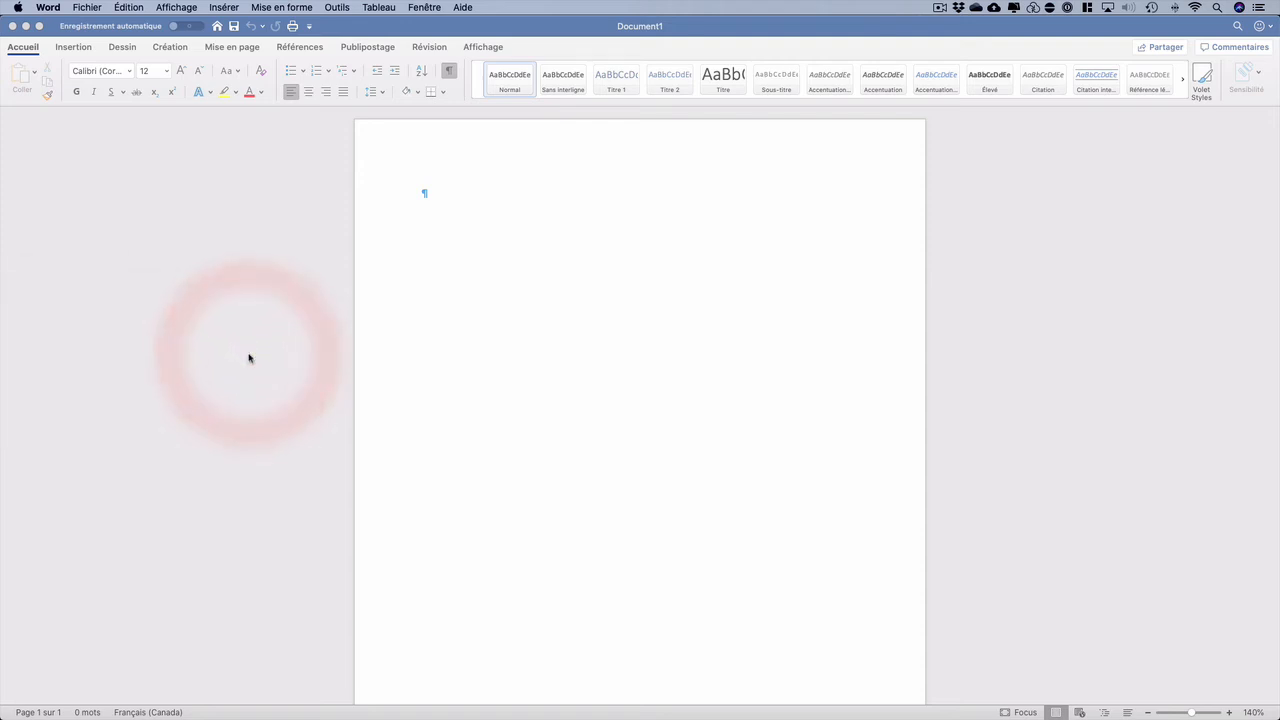
pyautogui.click(522, 360)
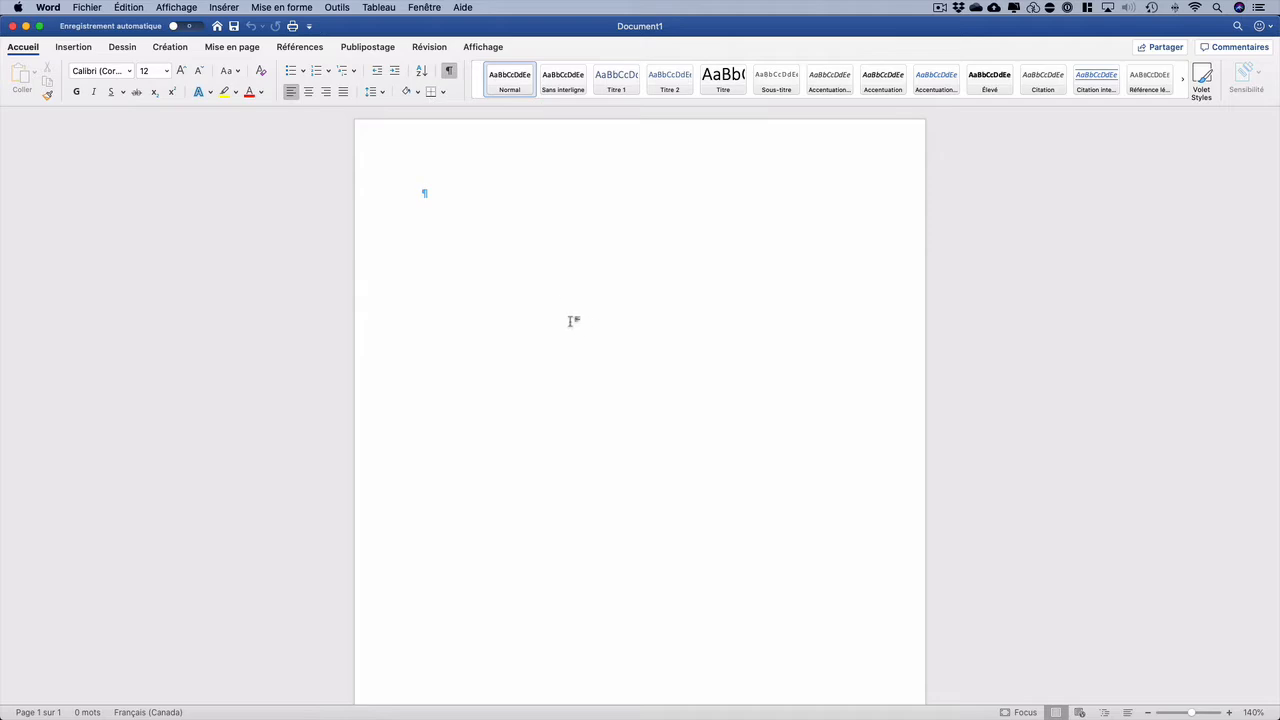
# Check the sheet's title in the ACL - Fiche 1 - Motivation.pdf in Safari, and enter "Fiche 1 – La motivation" in the new Word document.
pyautogui.press('super+Tab')
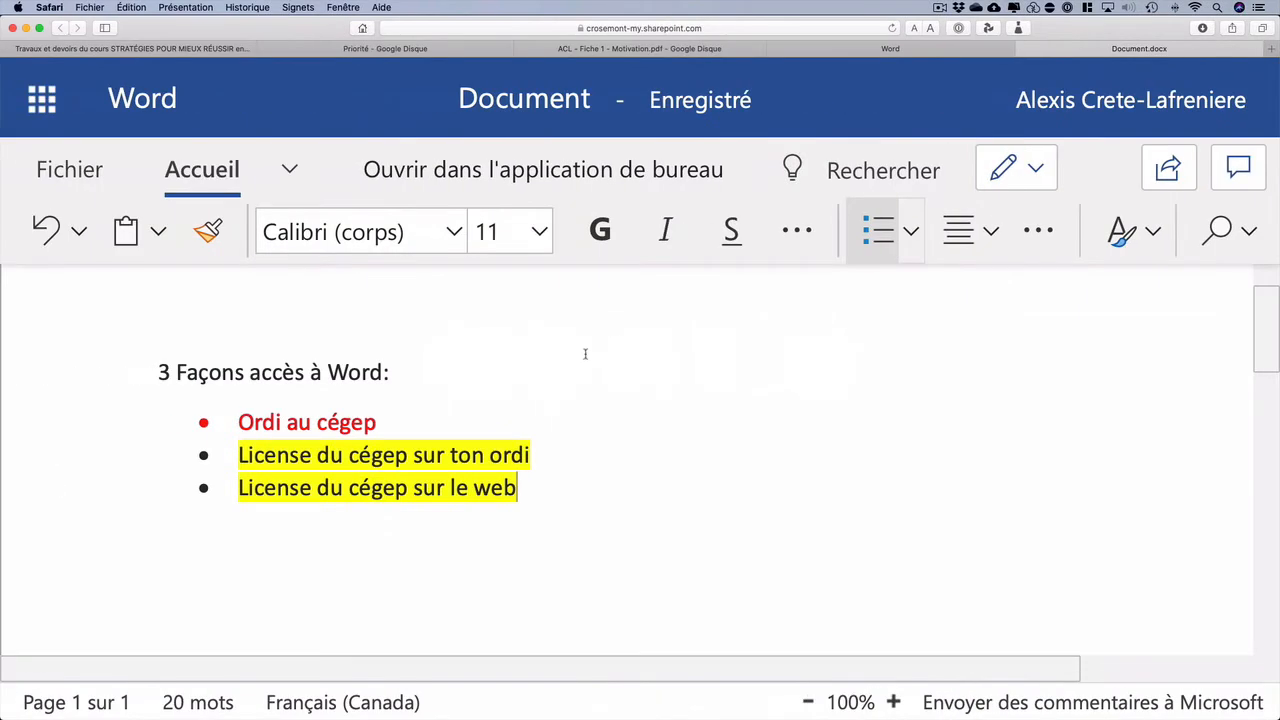
pyautogui.click(636, 52)
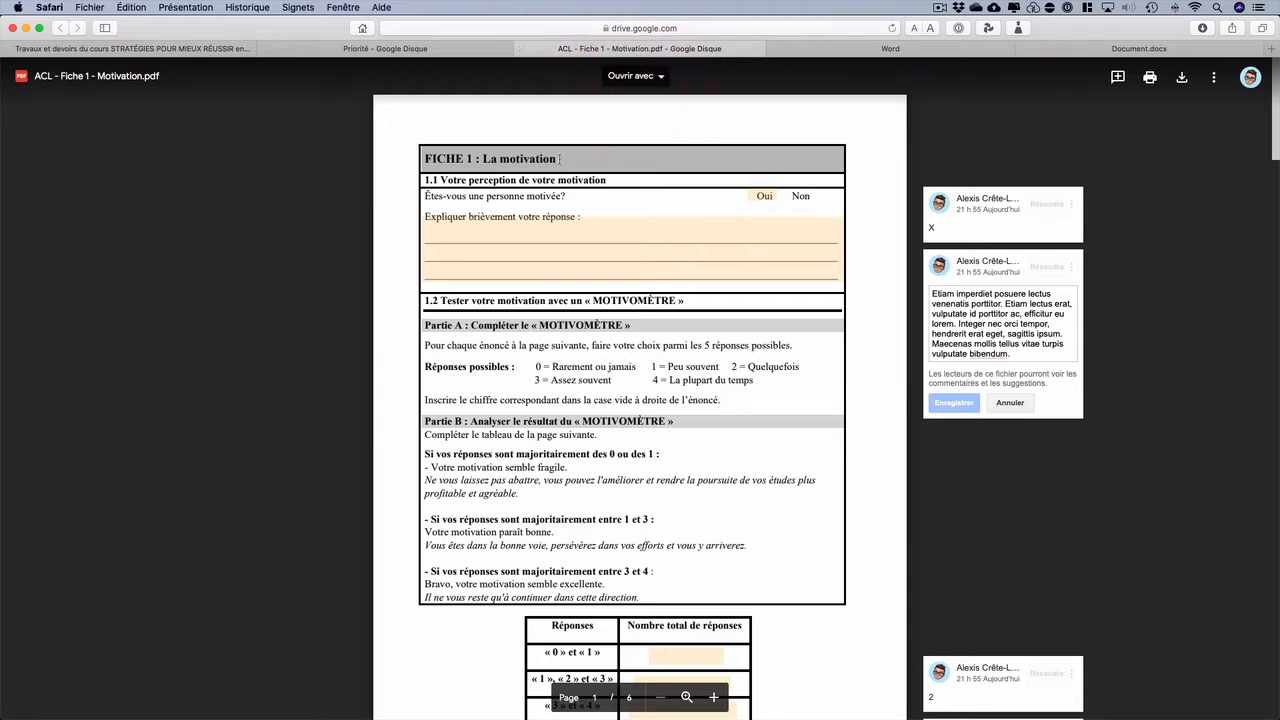
pyautogui.click(493, 159)
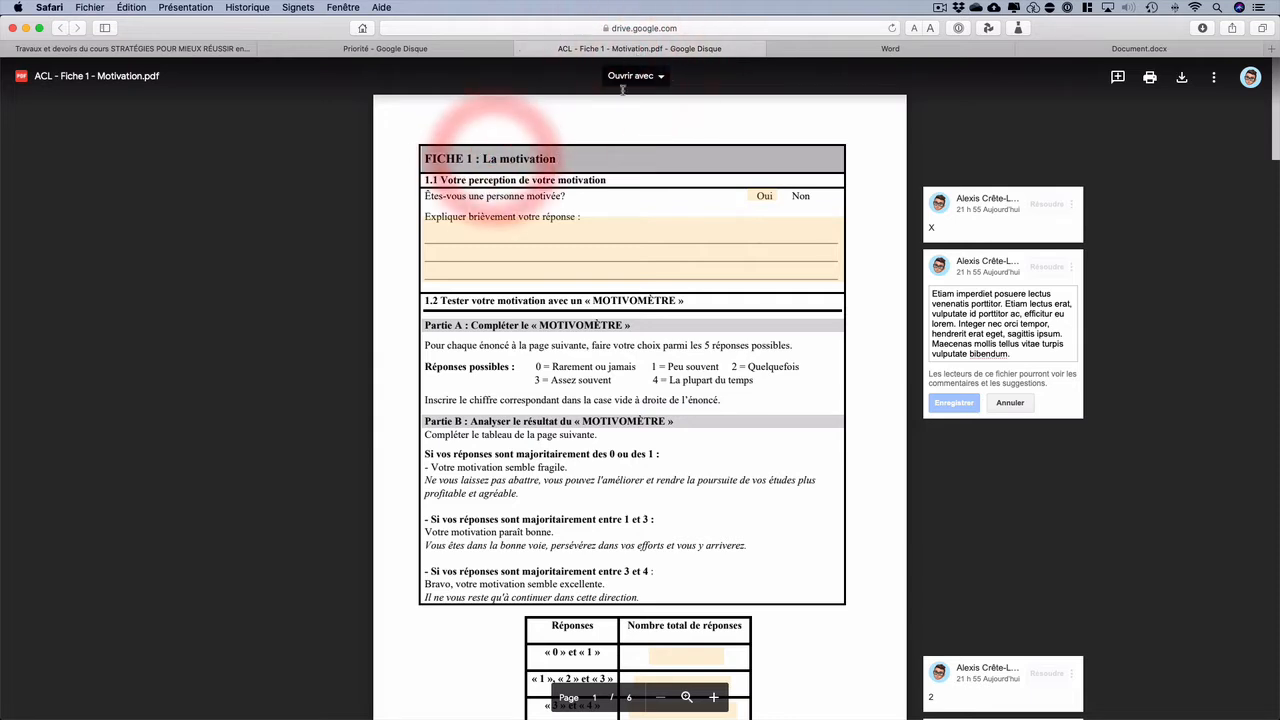
pyautogui.press('super+Tab')
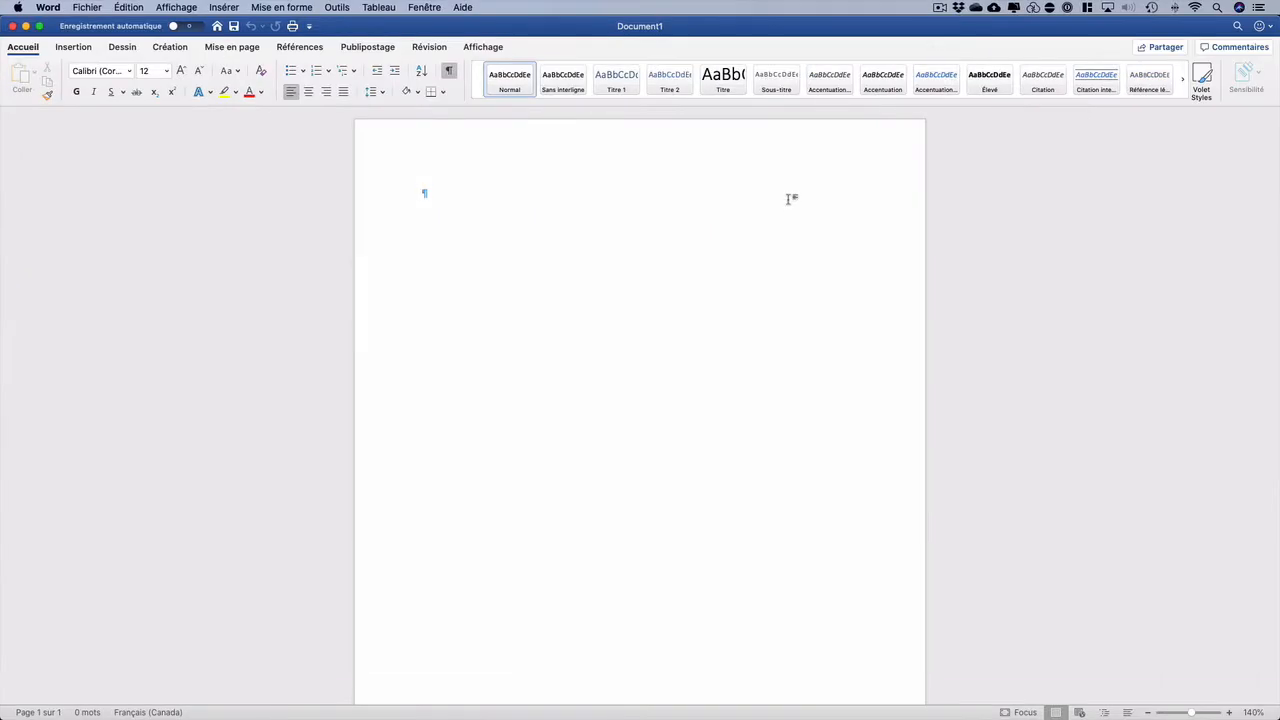
pyautogui.write('Fiche 1 ')
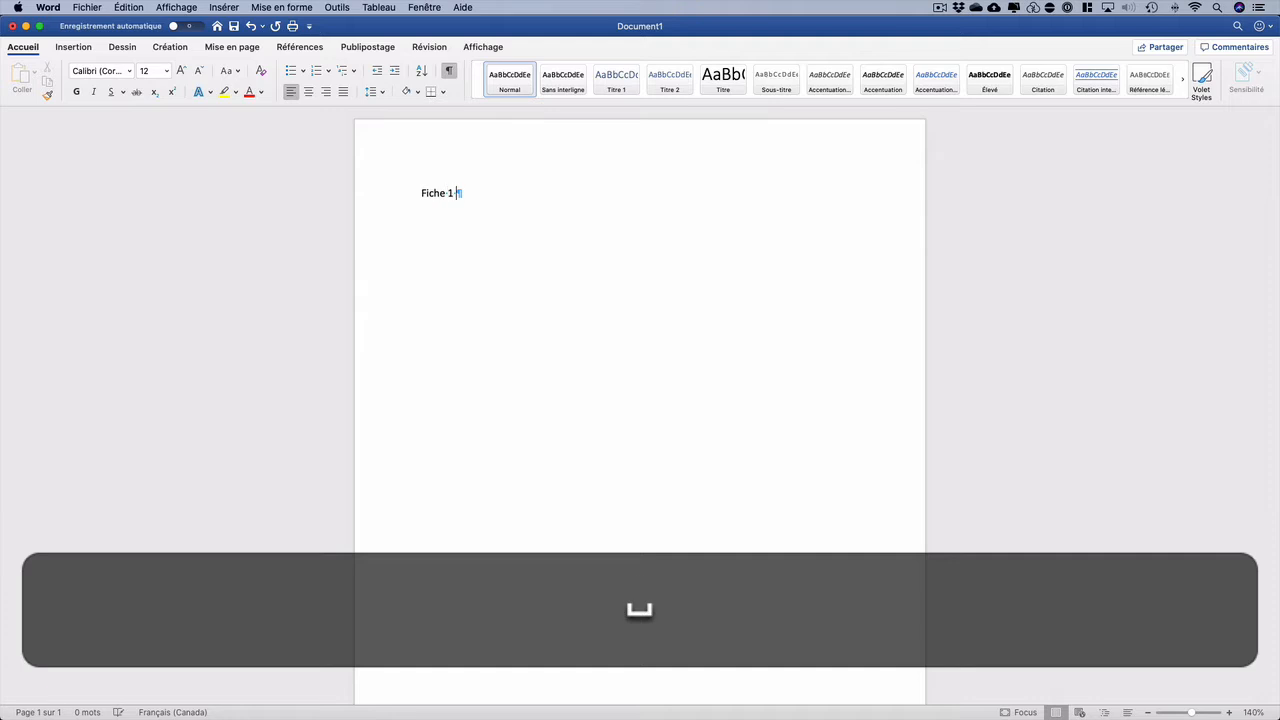
pyautogui.write('– La motivation')
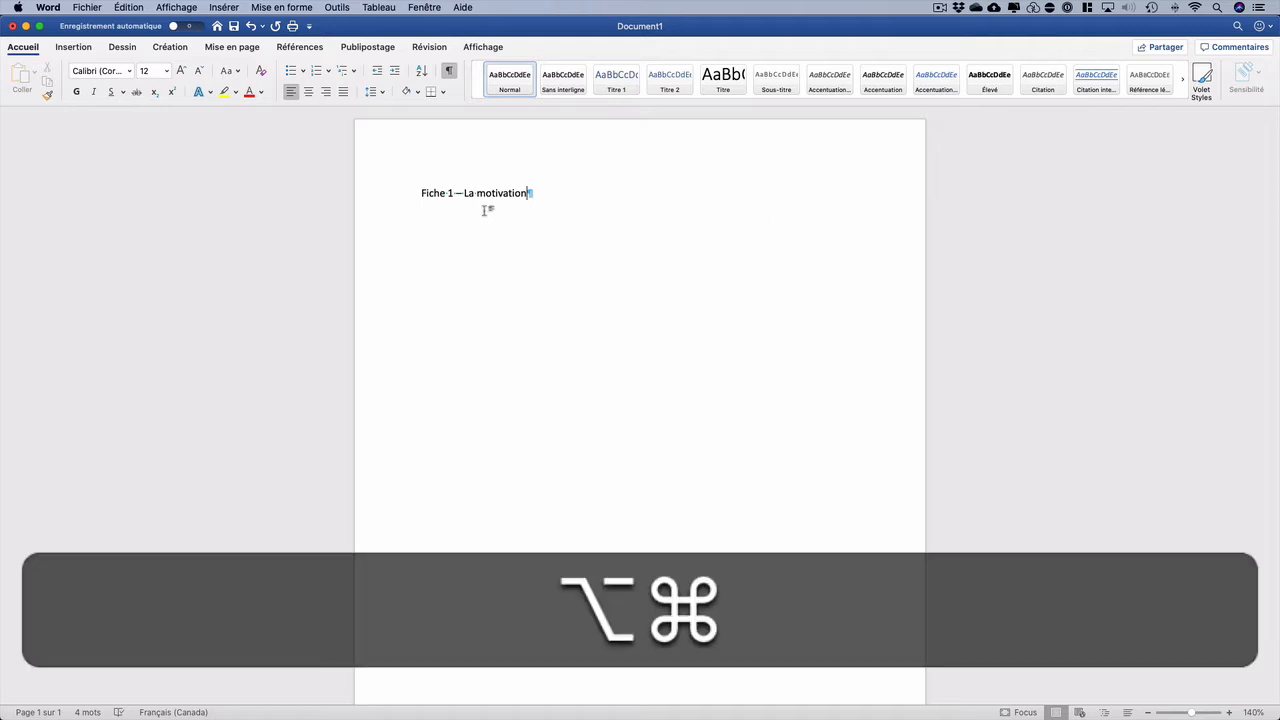
# Hide the document's formatting marks and show them again.
pyautogui.click(1230, 713)
pyautogui.click(1230, 713)
pyautogui.click(1230, 713)
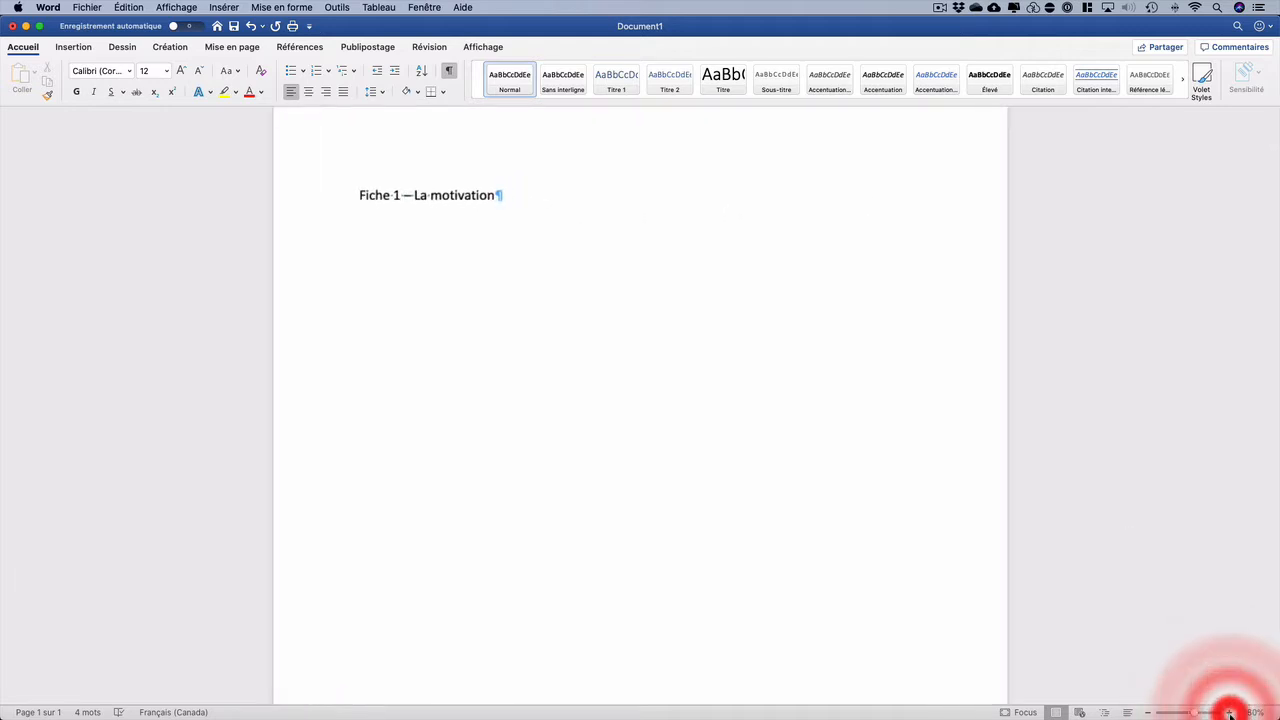
pyautogui.click(1229, 713)
pyautogui.click(1227, 712)
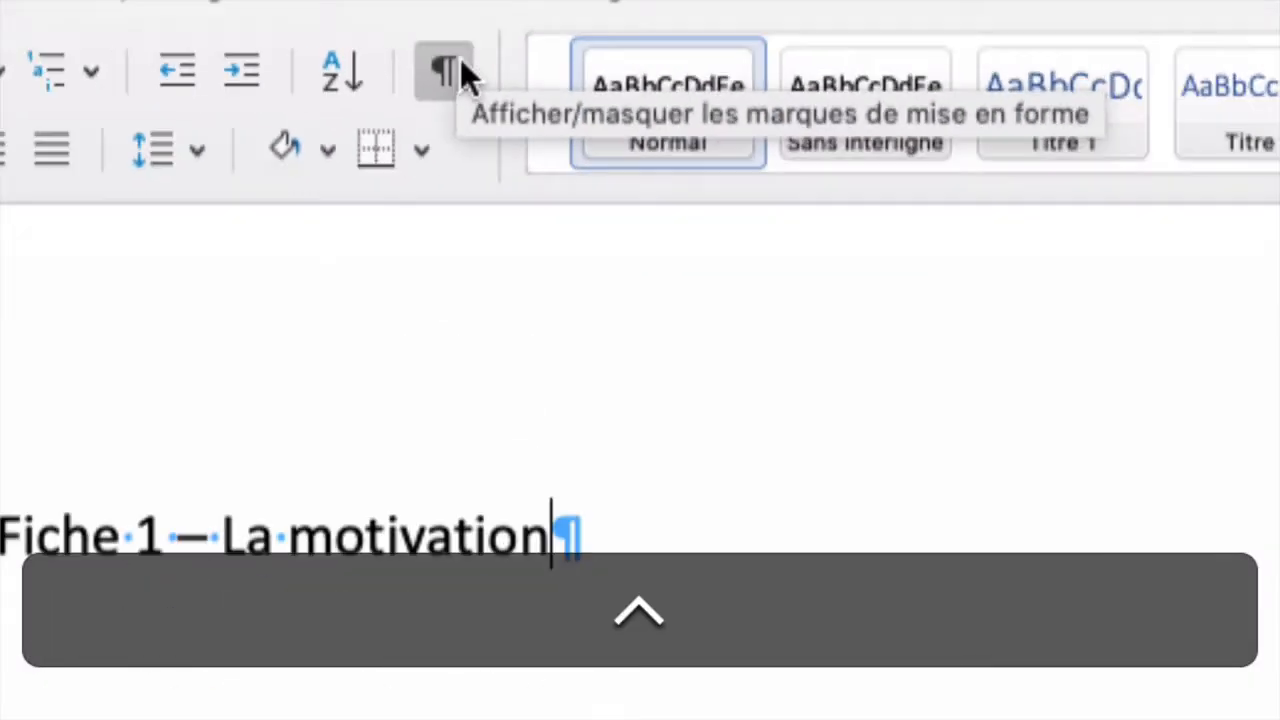
pyautogui.click(446, 74)
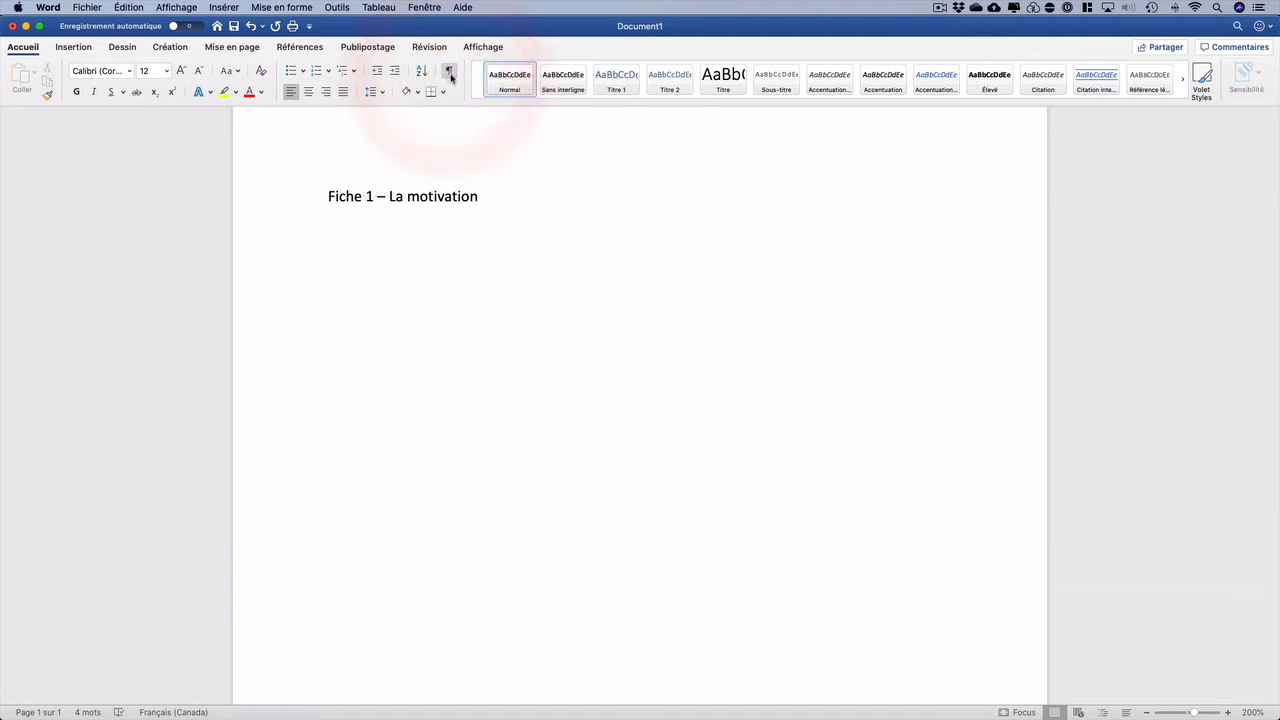
pyautogui.click(448, 73)
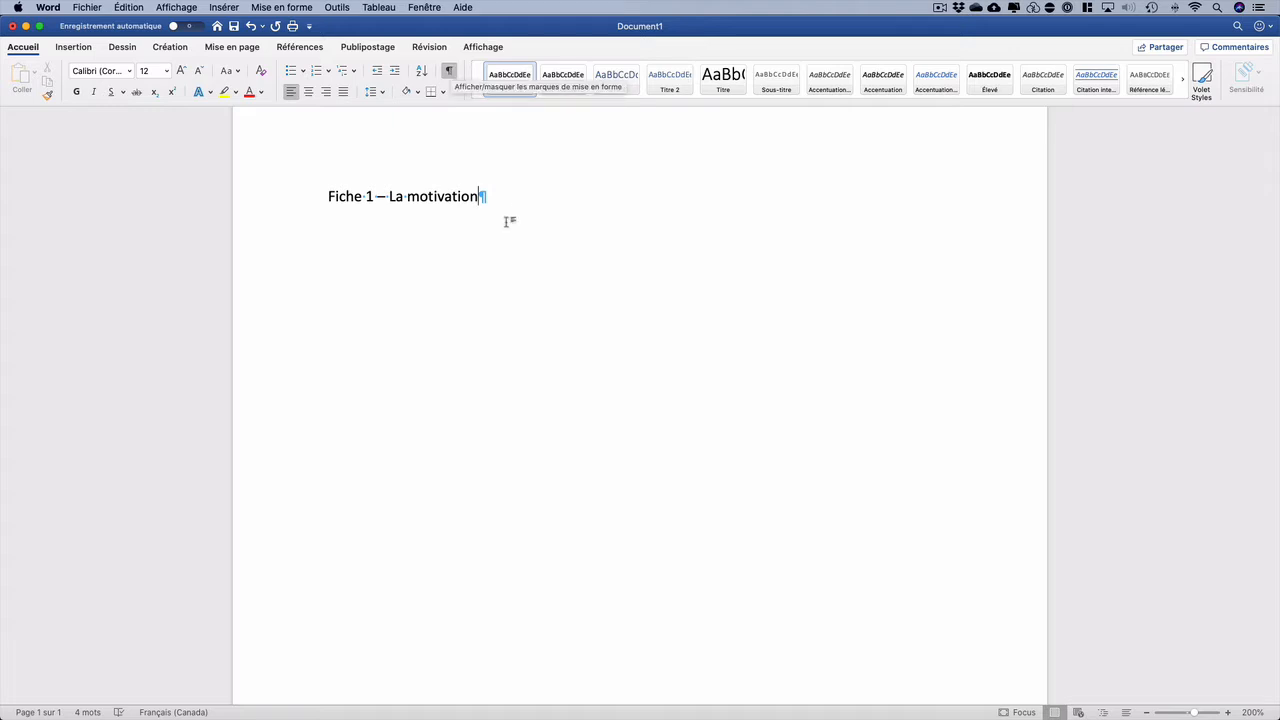
# Select the paragraph mark at the end of the title and examine it enlarged.
pyautogui.moveTo(479, 197); pyautogui.dragTo(490, 198)
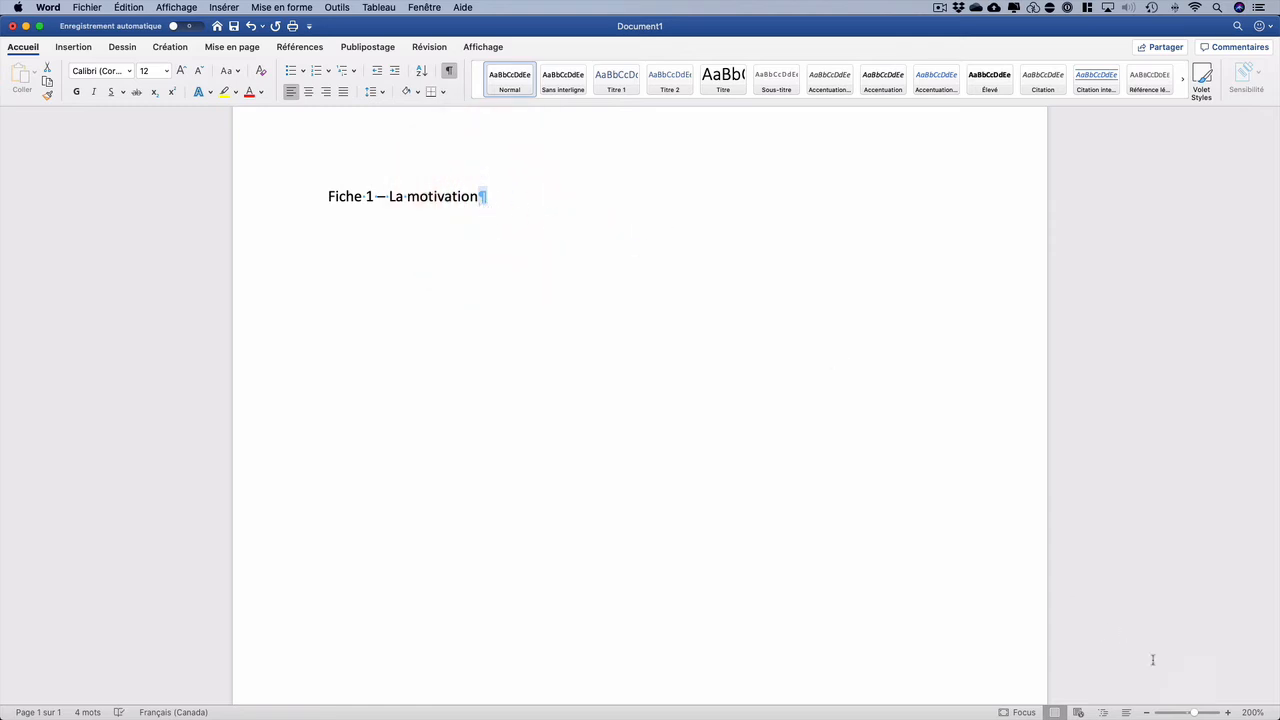
pyautogui.click(1228, 712)
pyautogui.click(1228, 712)
pyautogui.click(1228, 712)
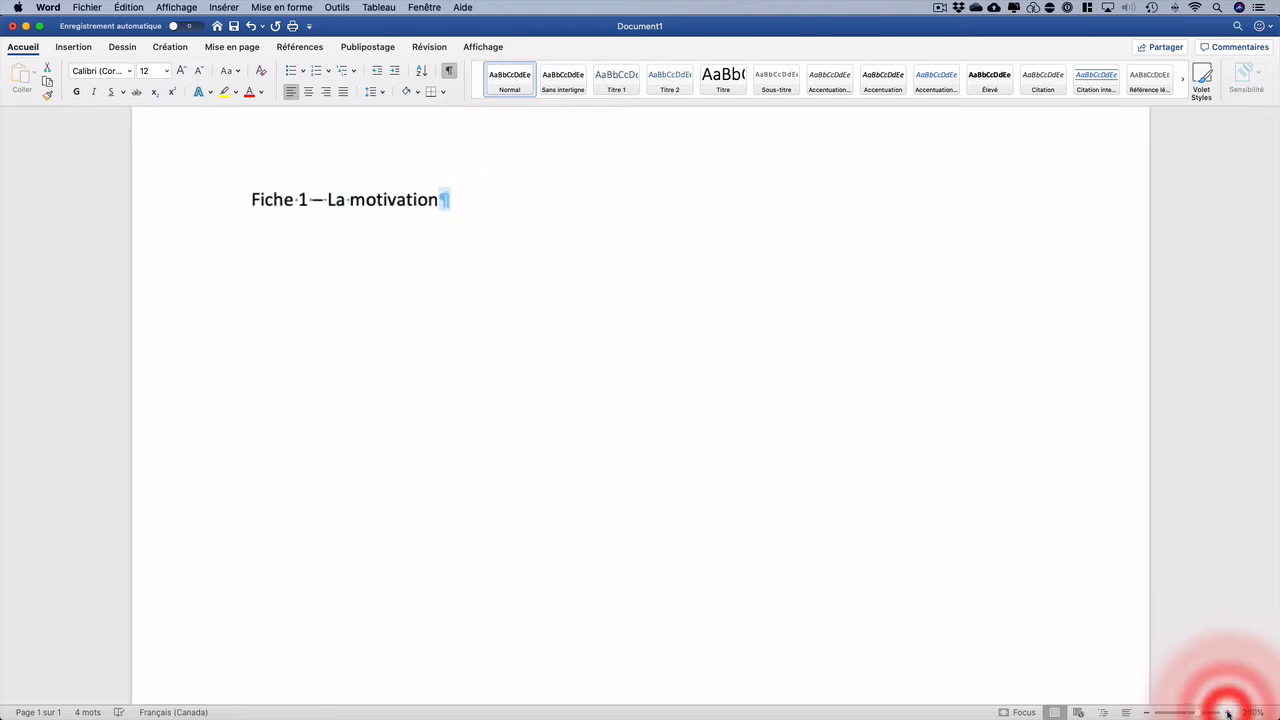
pyautogui.click(1228, 712)
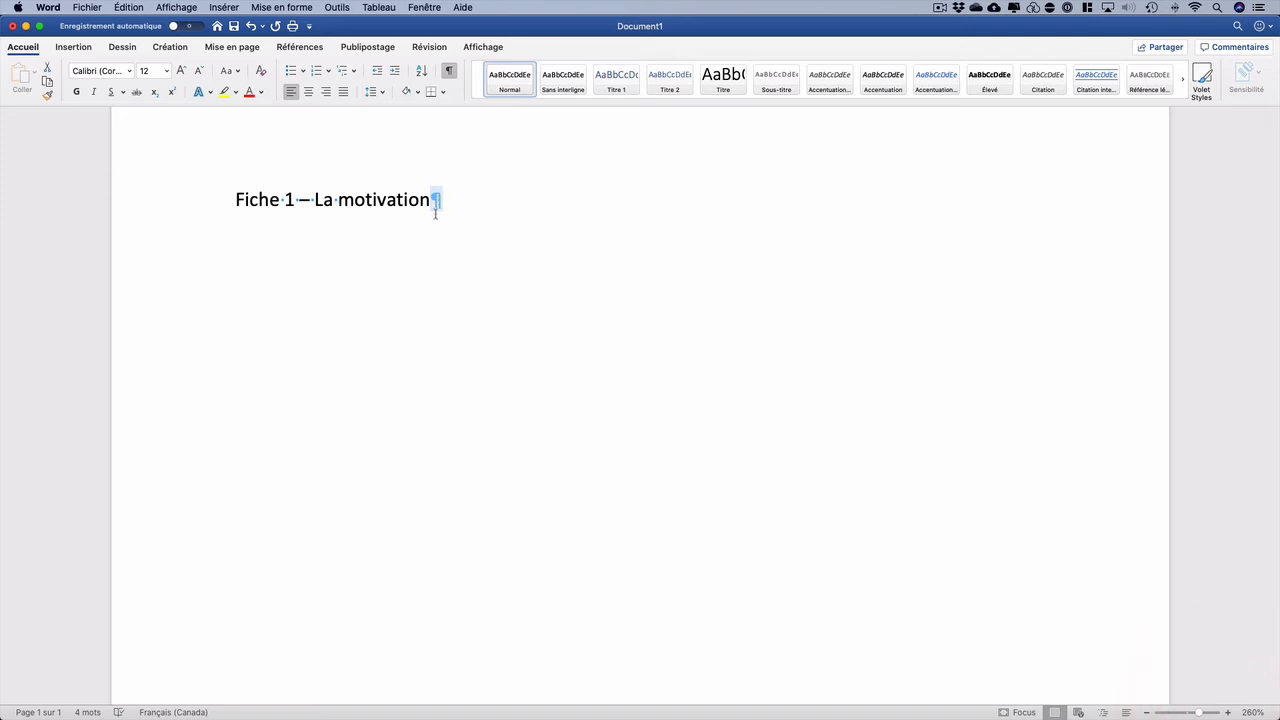
# Insert several blank paragraphs below the title and enter the test text "sadasds" after them.
pyautogui.click(483, 199)
pyautogui.press('Return')
pyautogui.press('Return')
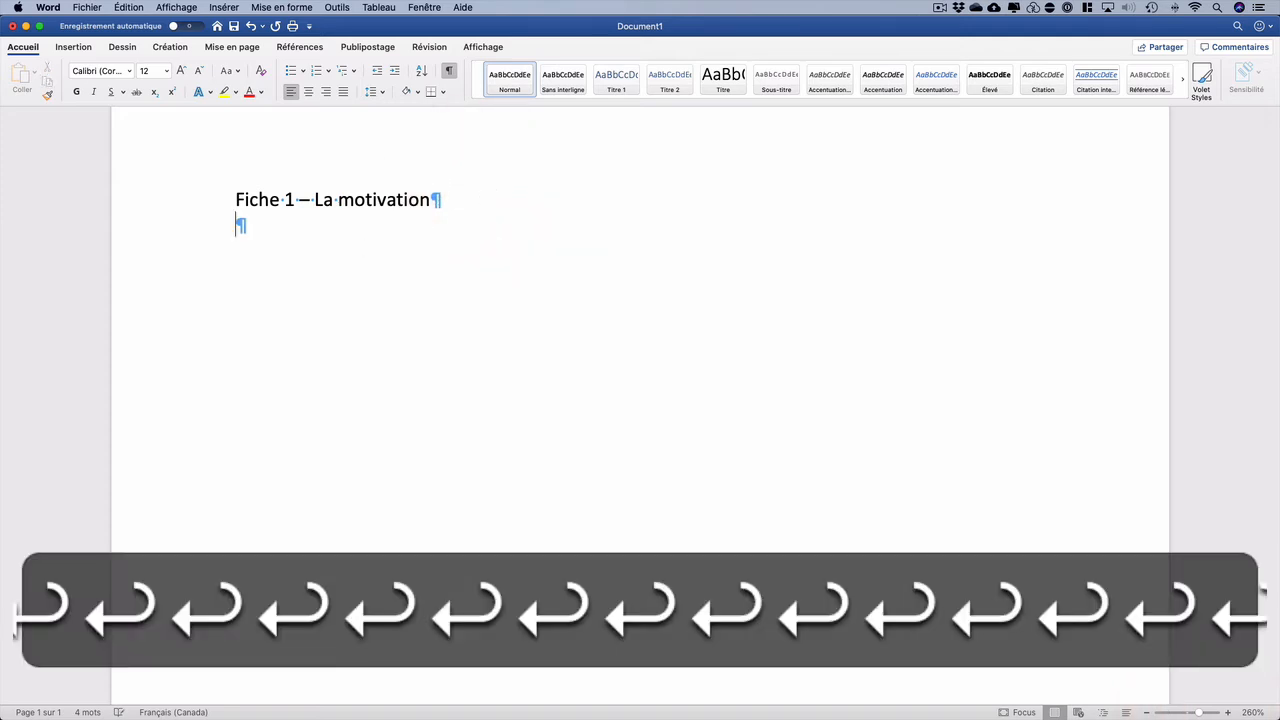
pyautogui.press('Return')
pyautogui.press('Return')
pyautogui.press('Return')
pyautogui.write('sadasds')
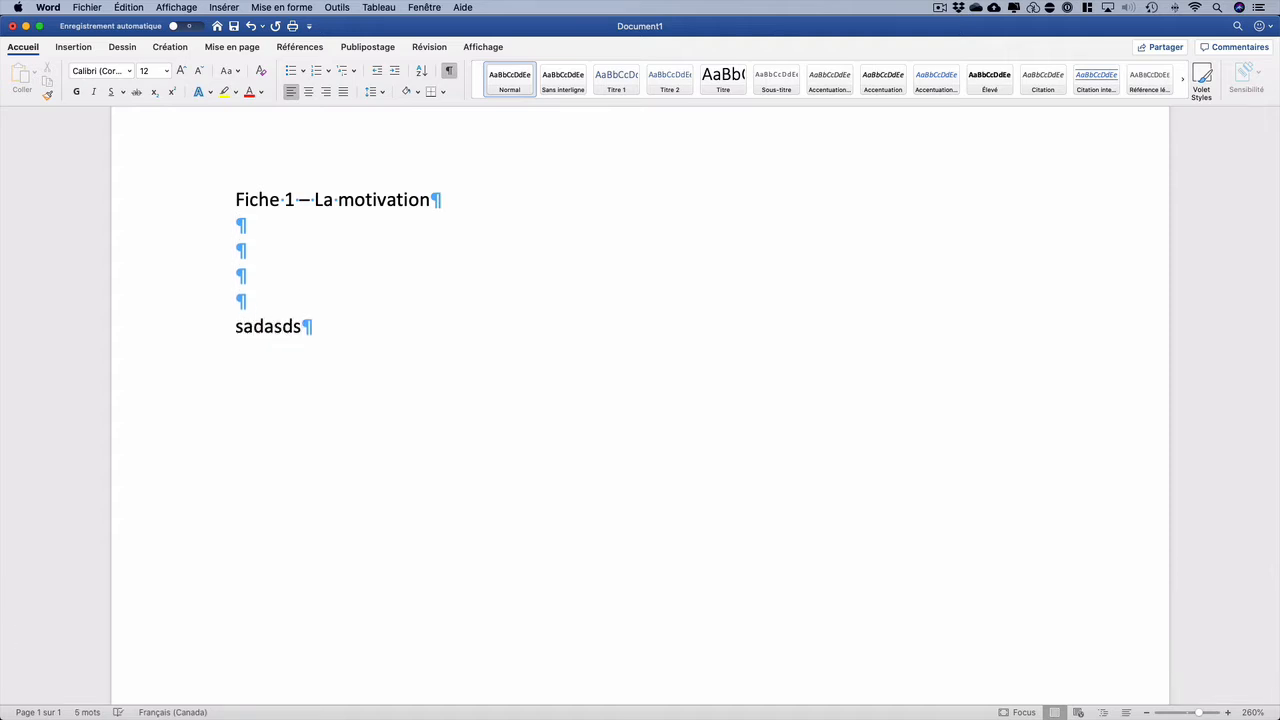
# Delete the test text "sadasds" and all the blank paragraphs below the title.
pyautogui.press('BackSpace')
pyautogui.press('BackSpace')
pyautogui.press('BackSpace')
pyautogui.press('BackSpace')
pyautogui.press('BackSpace')
pyautogui.press('BackSpace')
pyautogui.press('BackSpace')
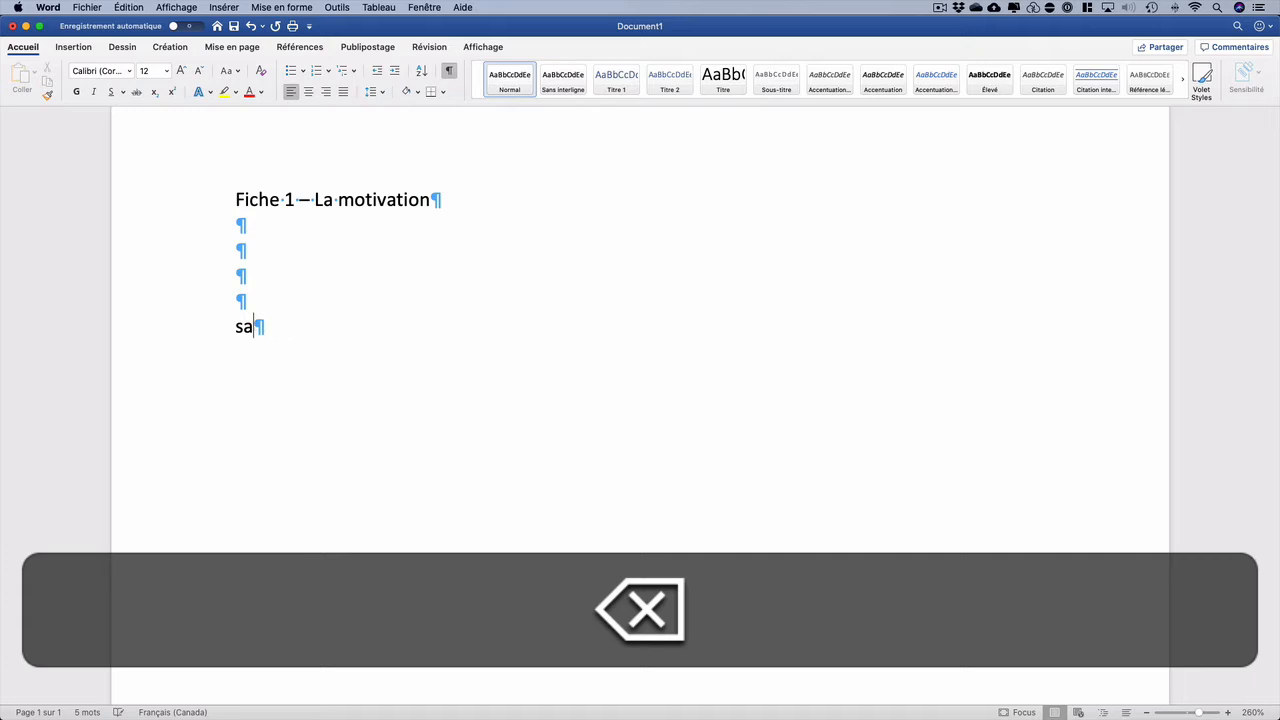
pyautogui.press('BackSpace')
pyautogui.press('BackSpace')
pyautogui.press('BackSpace')
pyautogui.press('BackSpace')
pyautogui.press('BackSpace')
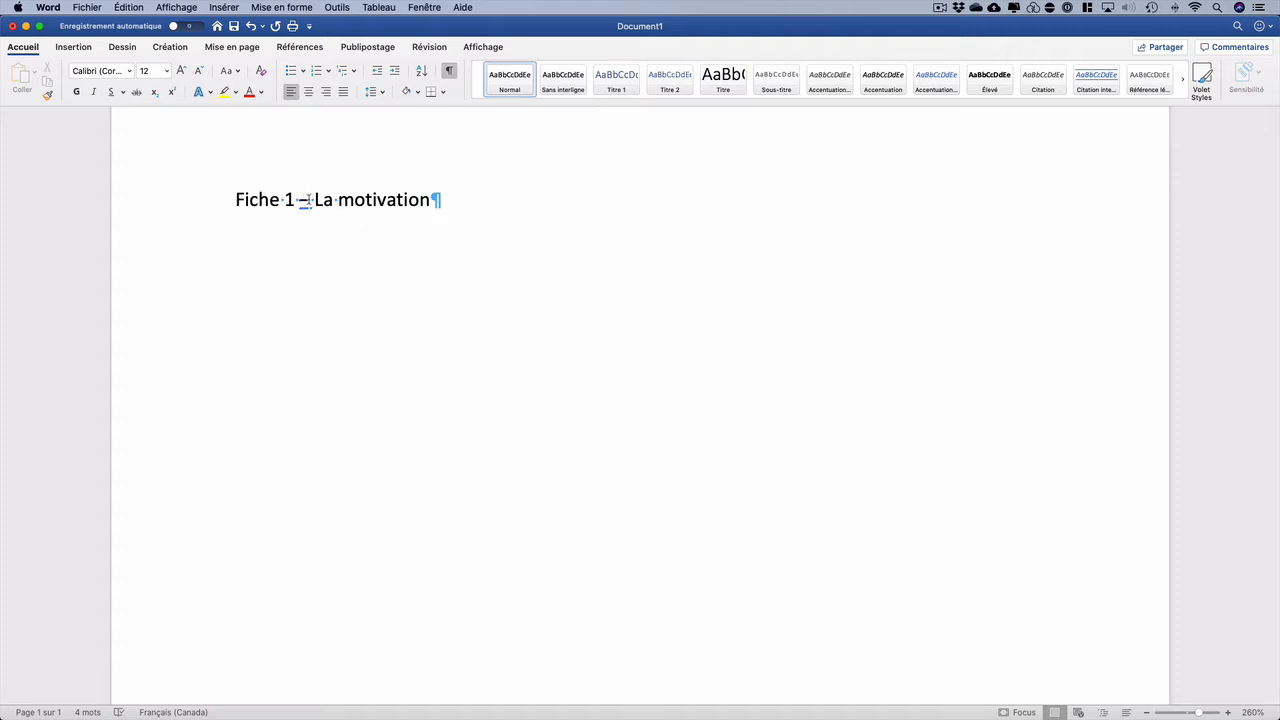
# Examine the space marks around the number and the dash in the title at 420% zoom.
pyautogui.doubleClick(306, 200)
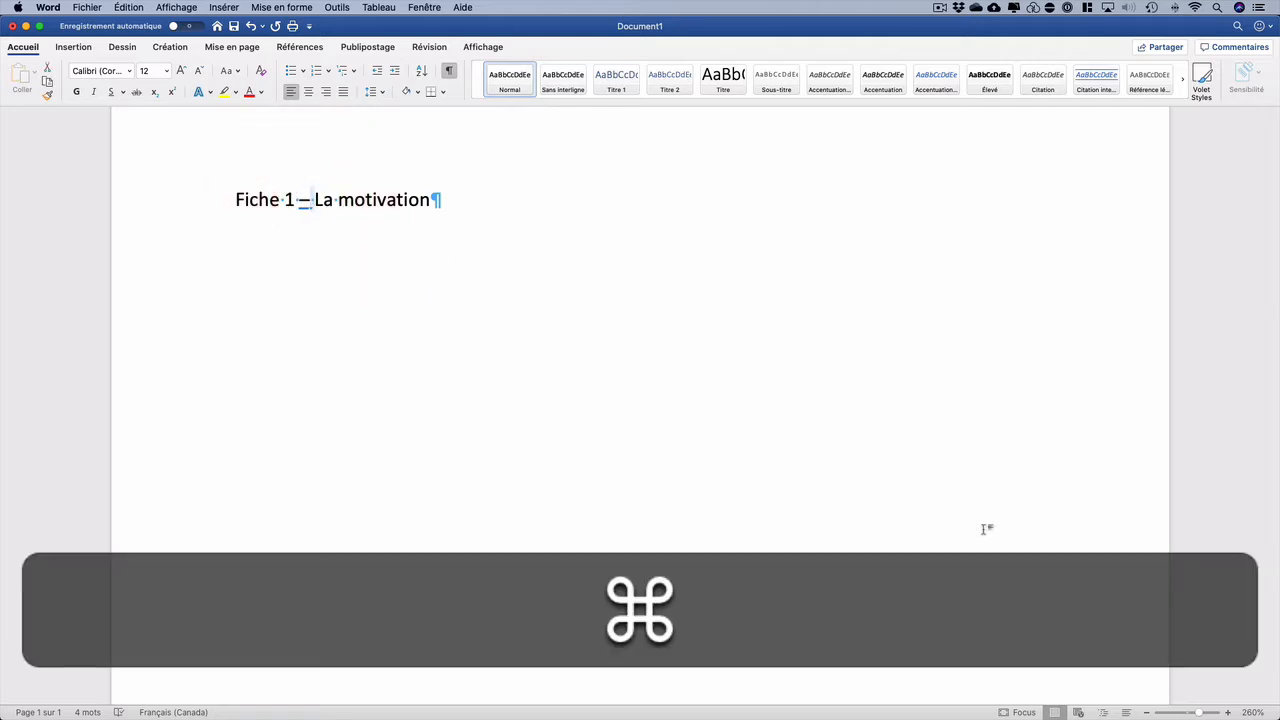
pyautogui.click(1229, 713)
pyautogui.click(1229, 713)
pyautogui.click(1229, 713)
pyautogui.click(1229, 713)
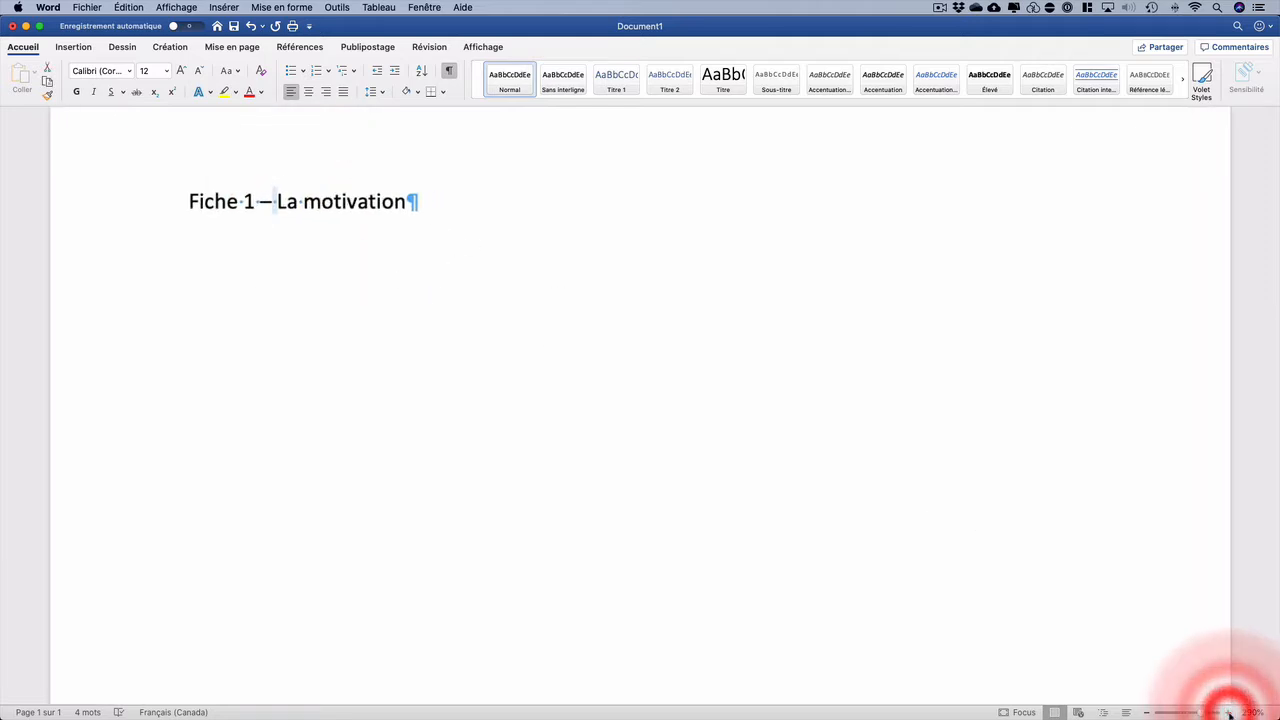
pyautogui.click(1229, 713)
pyautogui.click(1229, 713)
pyautogui.click(1230, 713)
pyautogui.click(1230, 713)
pyautogui.click(1229, 713)
pyautogui.click(1229, 713)
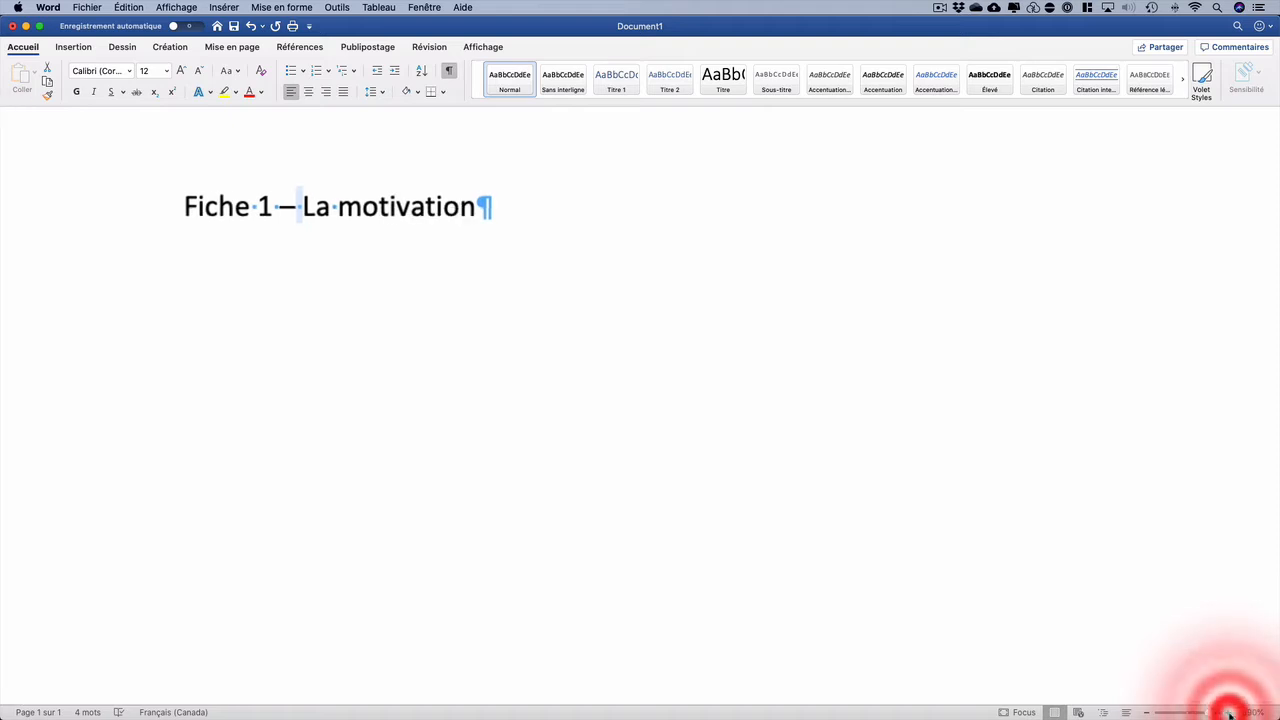
pyautogui.click(1229, 713)
pyautogui.click(685, 235)
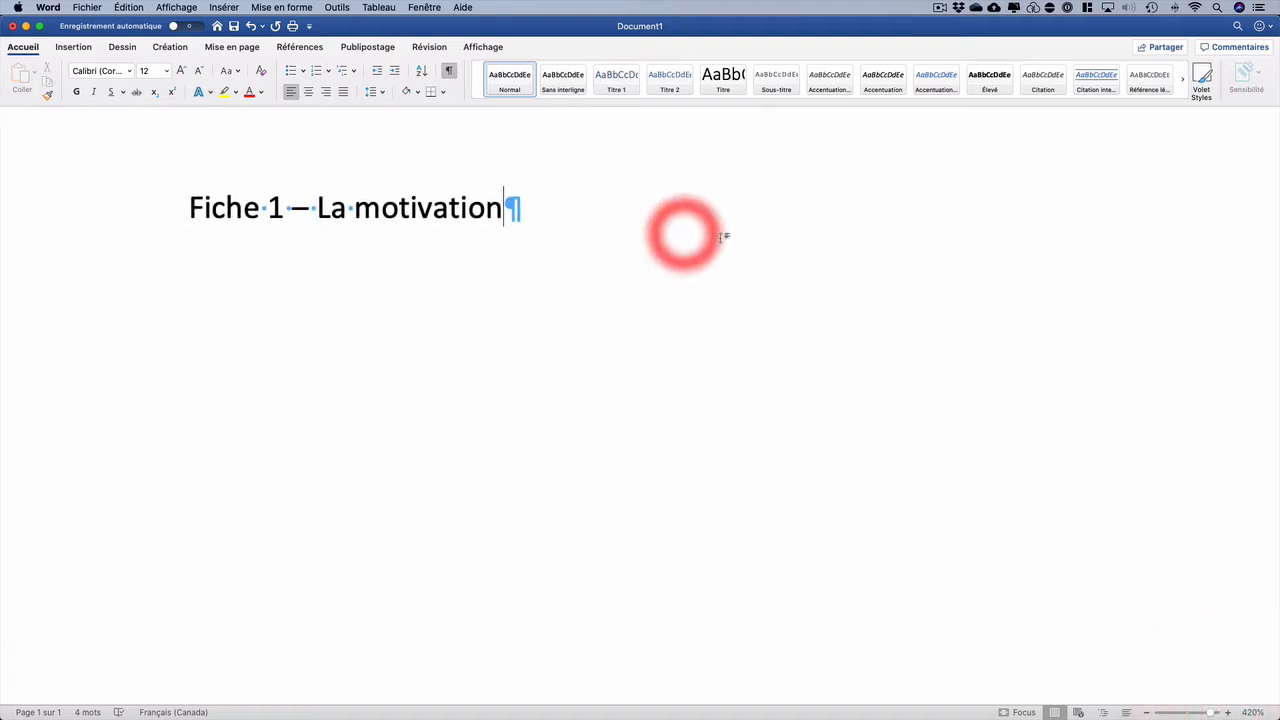
pyautogui.moveTo(259, 208); pyautogui.dragTo(314, 210)
pyautogui.click(580, 213)
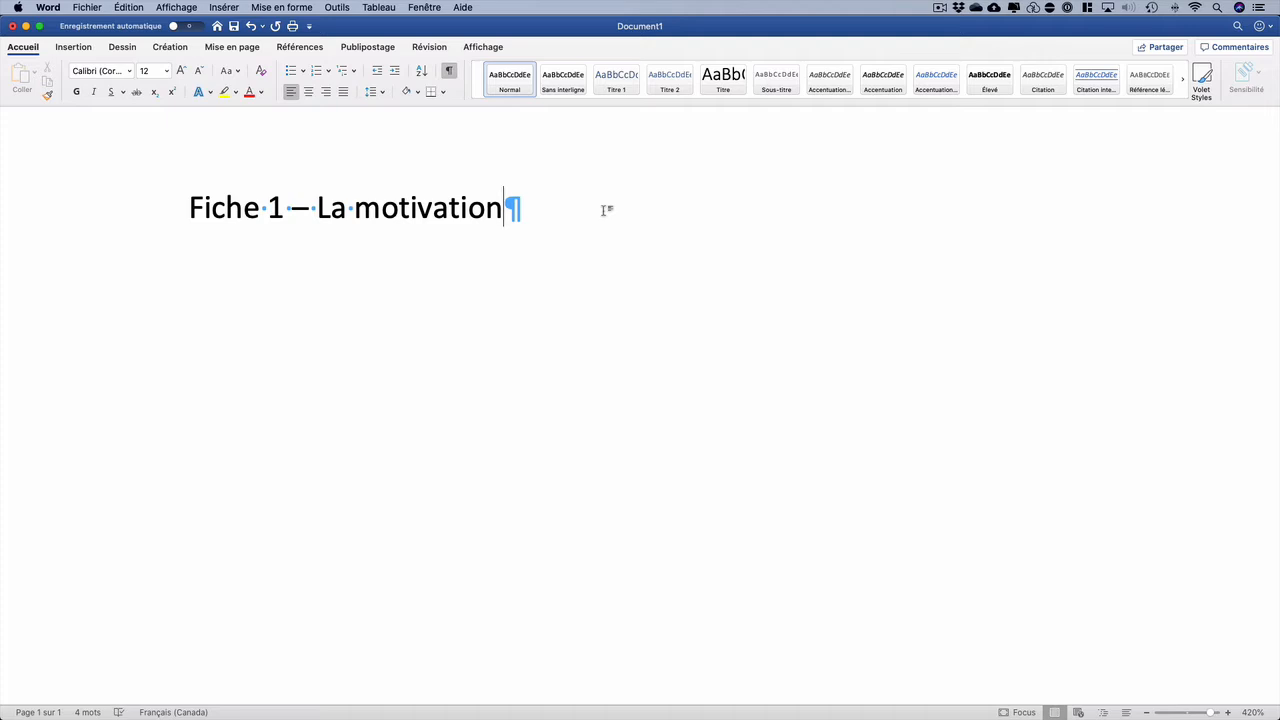
# Add two new paragraphs below the title, and copy the heading "1.1 Votre perception de votre motivation" from the PDF in Safari.
pyautogui.press('Return')
pyautogui.press('Return')
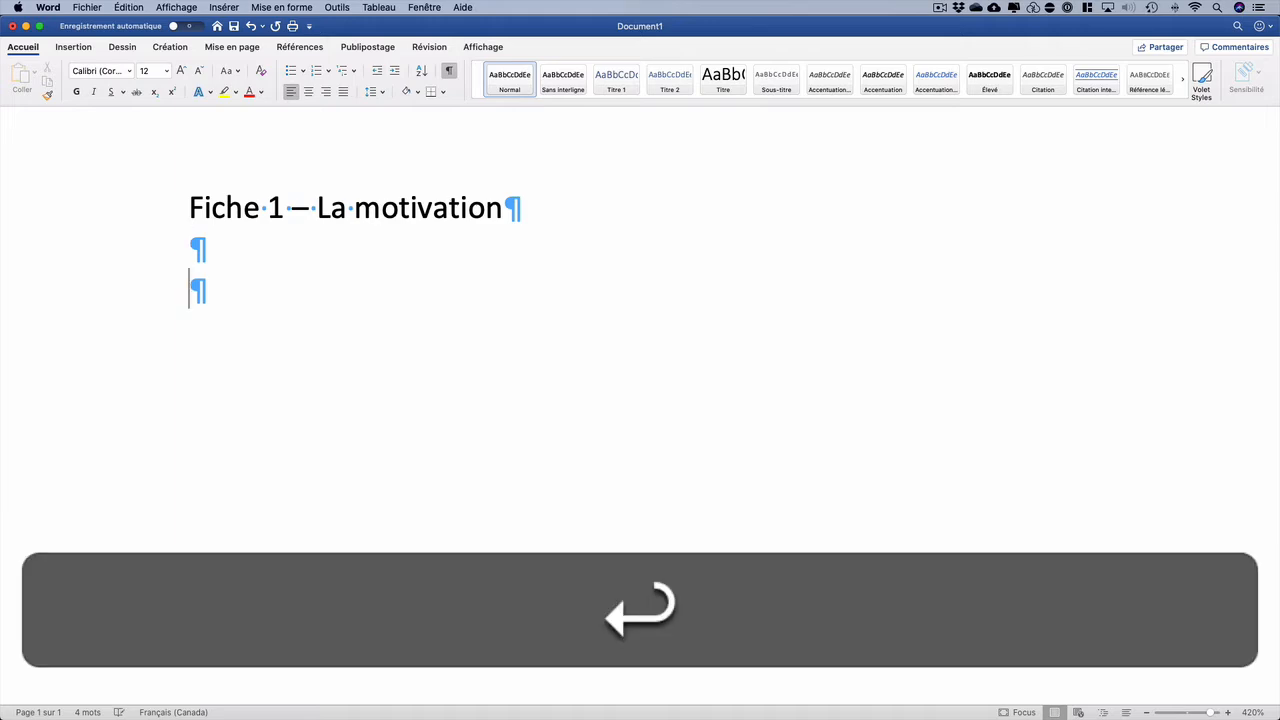
pyautogui.press('super+Tab')
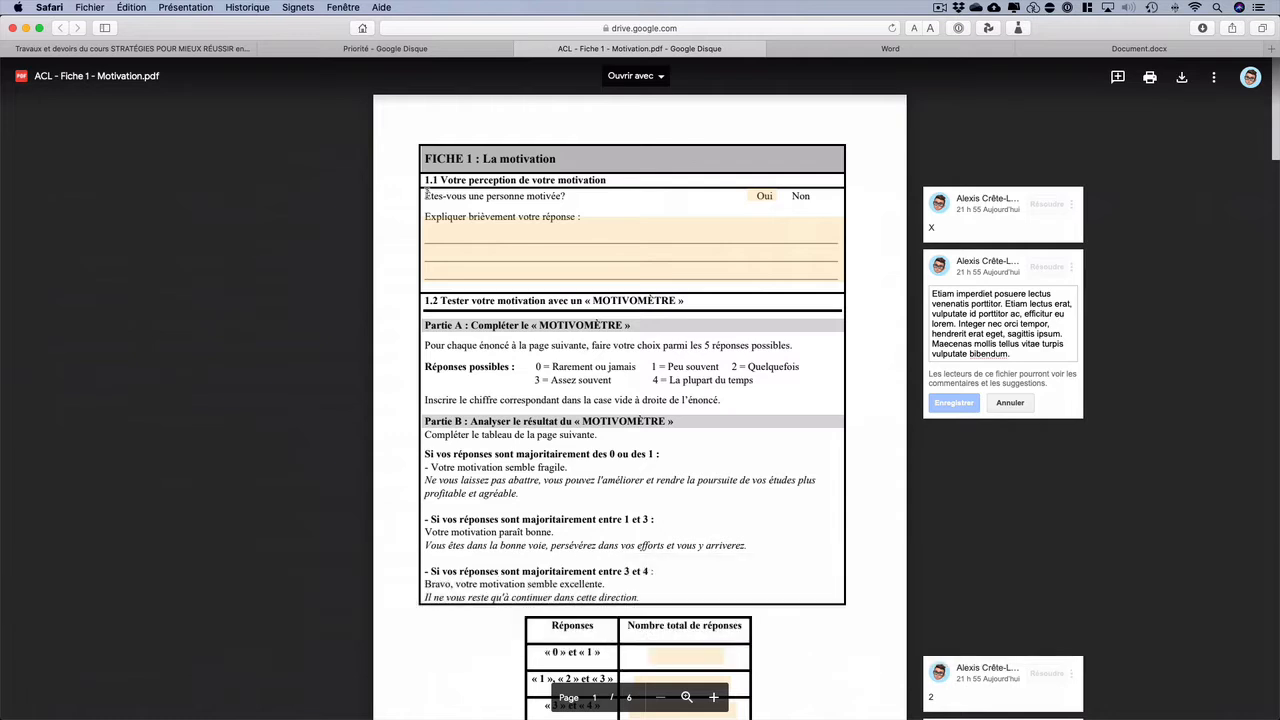
pyautogui.moveTo(422, 180); pyautogui.dragTo(624, 180)
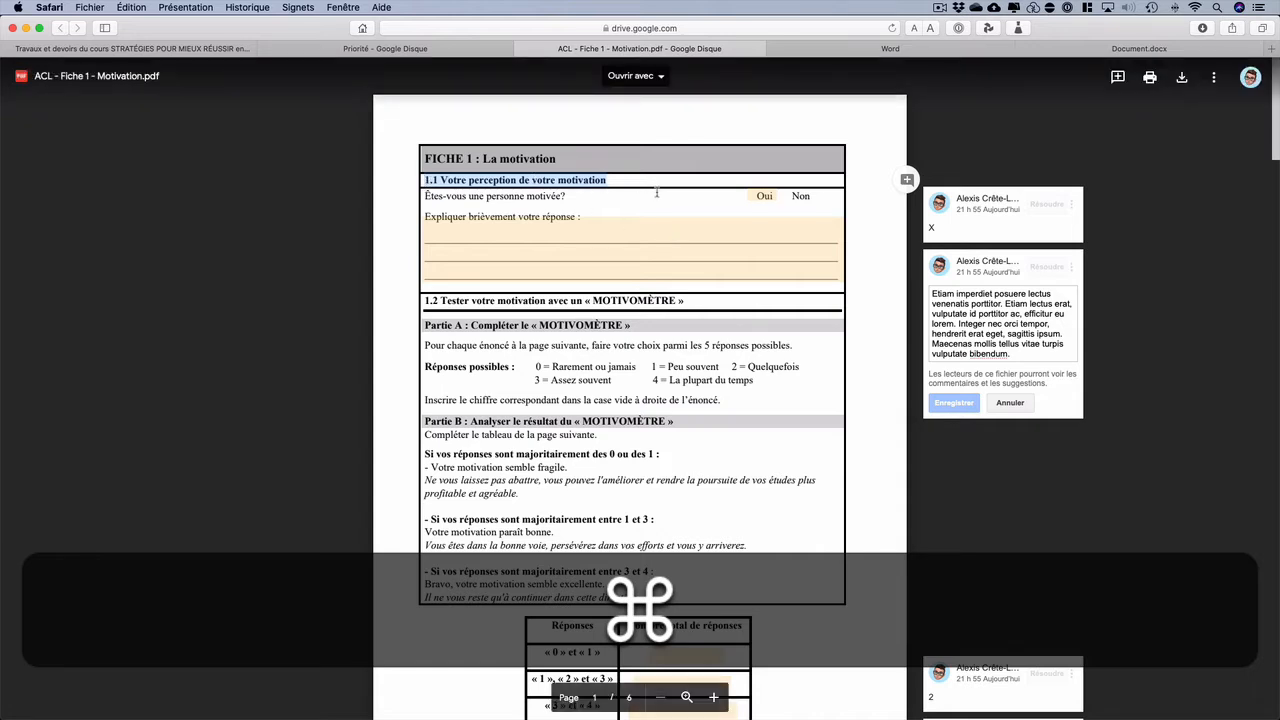
pyautogui.press('super+c')
pyautogui.scroll(-1, 657, 192)
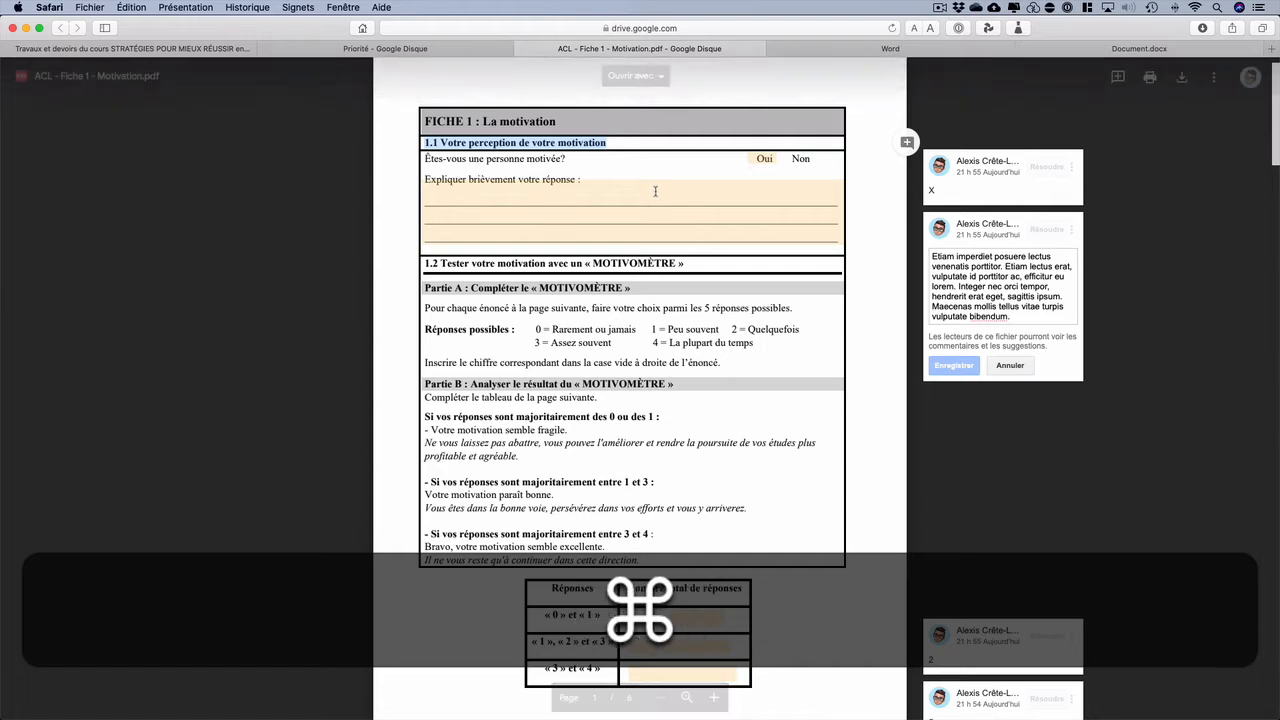
pyautogui.rightClick(528, 143)
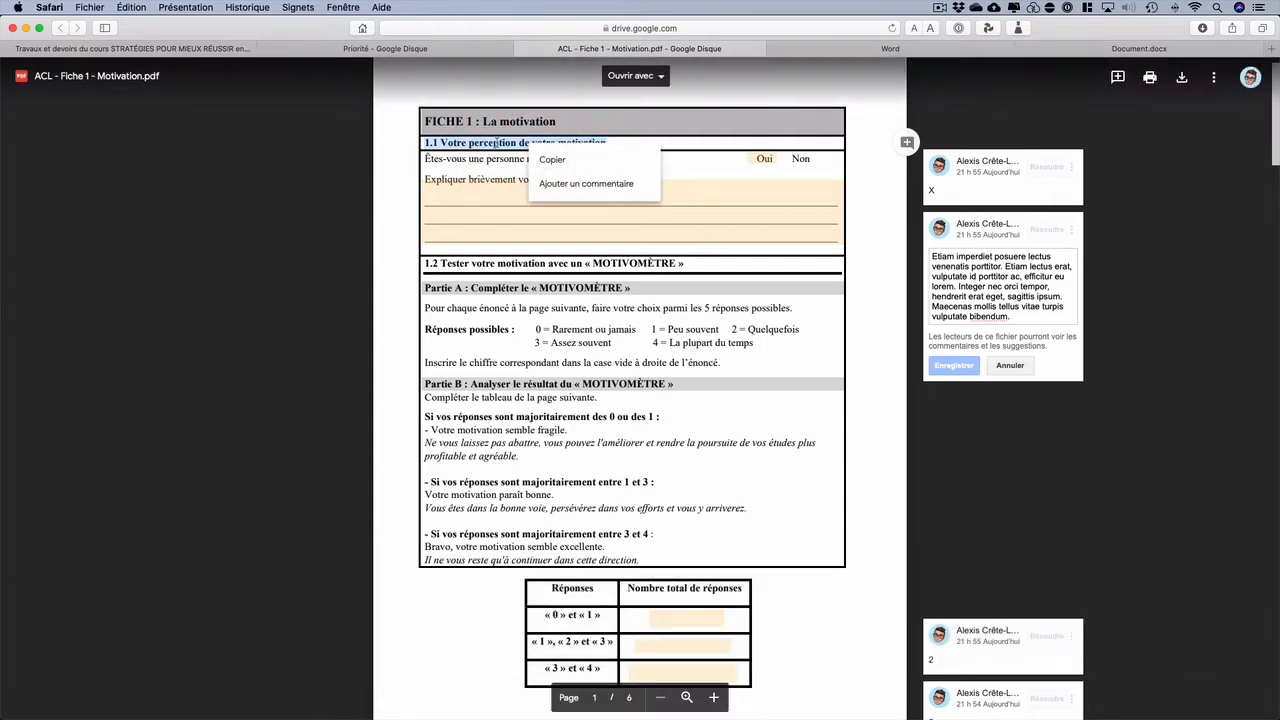
pyautogui.click(552, 160)
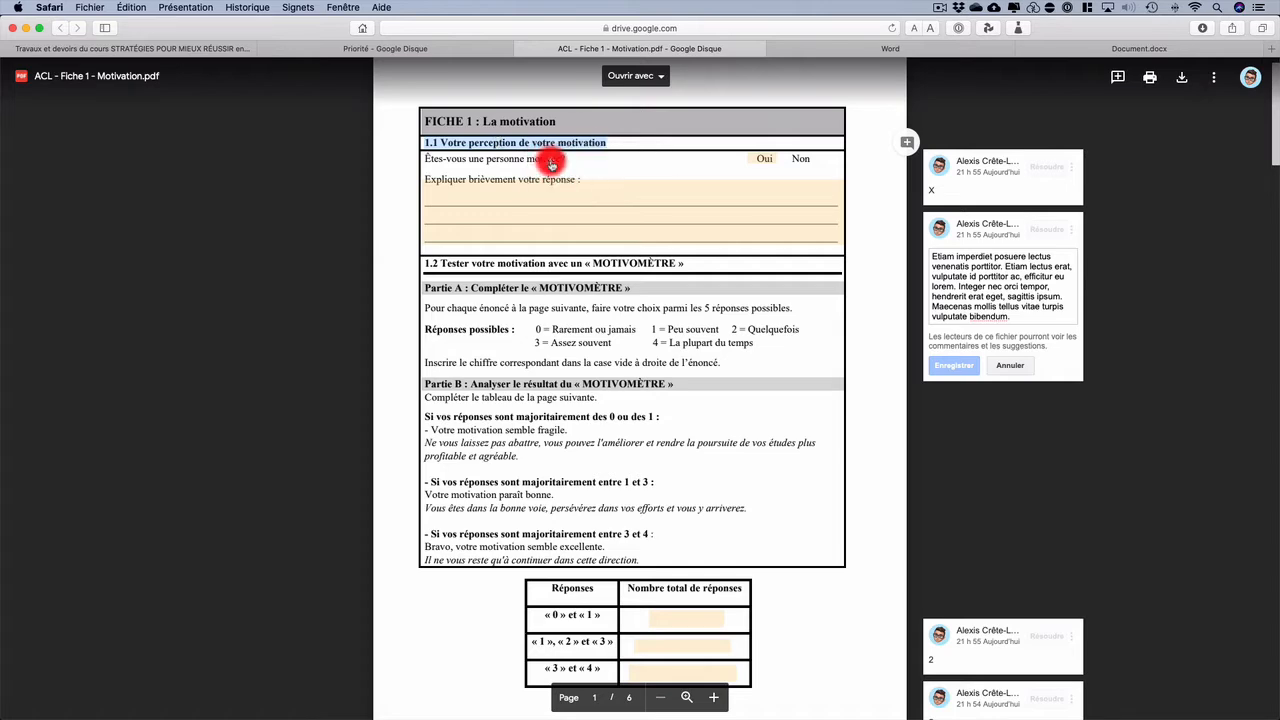
# Switch to Word and paste the copied heading into the last empty paragraph below the title.
pyautogui.press('super+Tab')
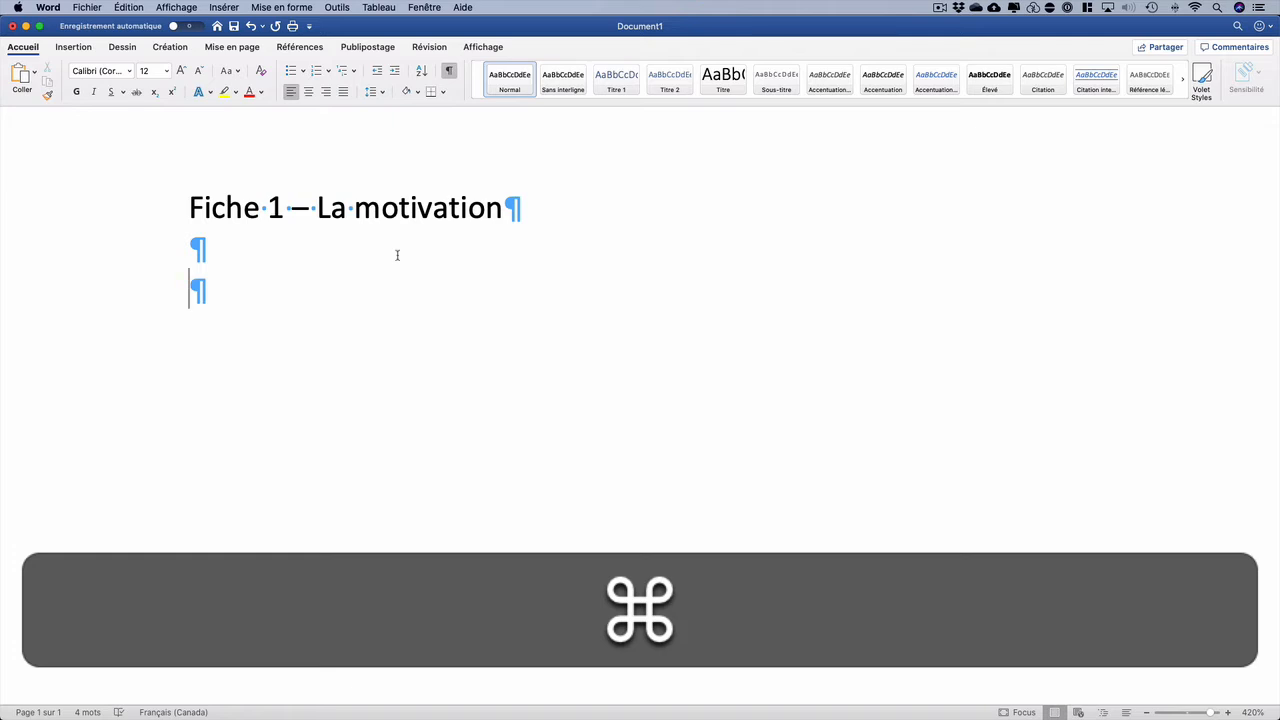
pyautogui.click(261, 293)
pyautogui.rightClick(261, 293)
pyautogui.click(314, 328)
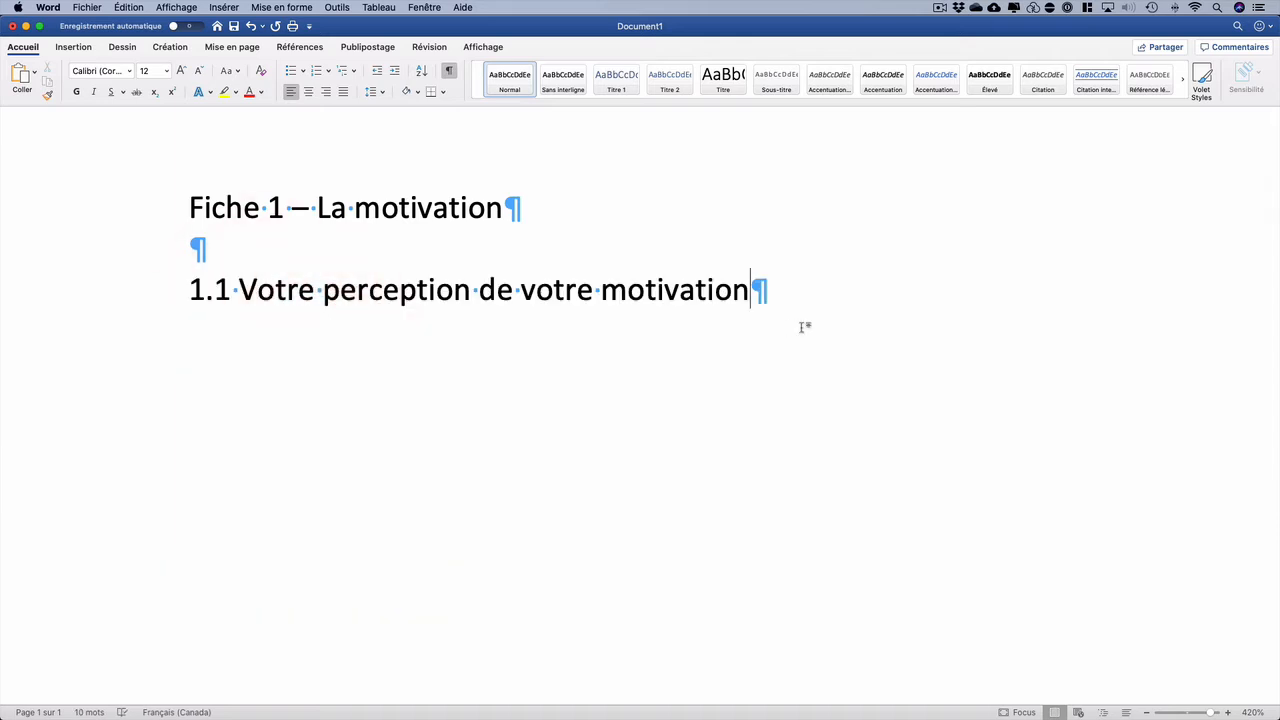
# Start a new automatically numbered paragraph below the heading "Votre perception de votre motivation".
pyautogui.press('Return')
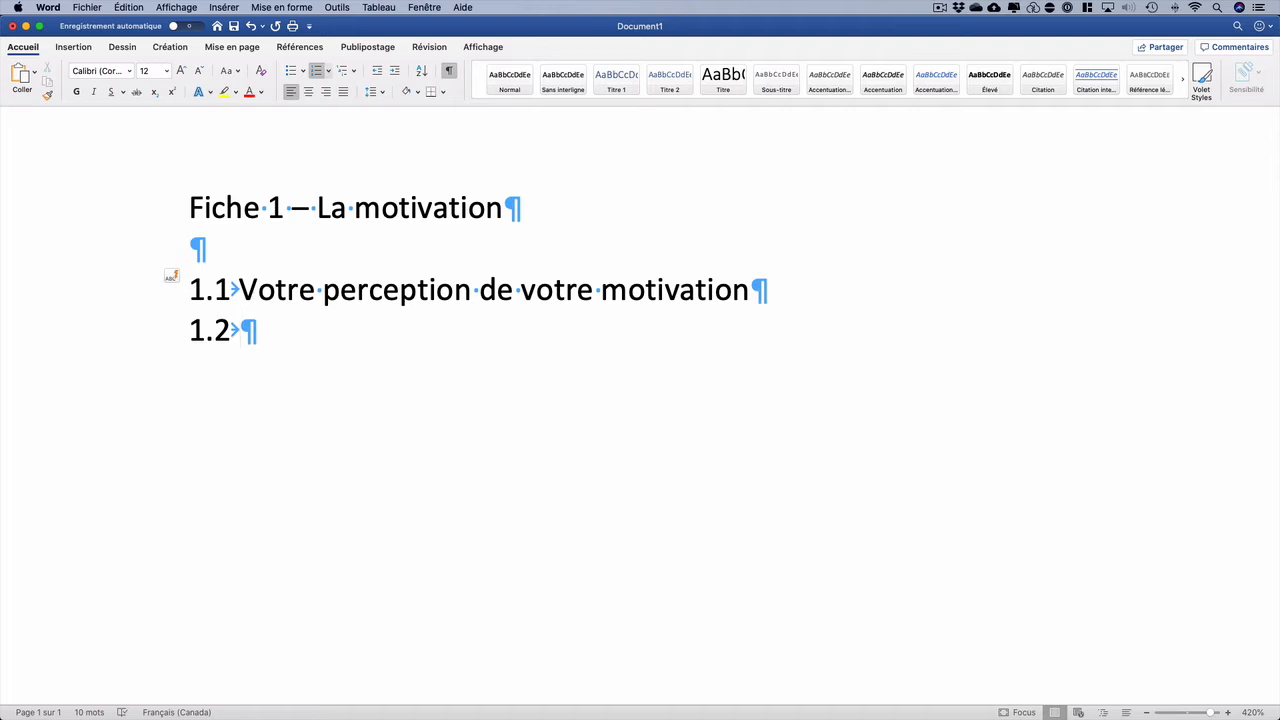
pyautogui.moveTo(776, 289); pyautogui.dragTo(751, 290)
pyautogui.click(531, 326)
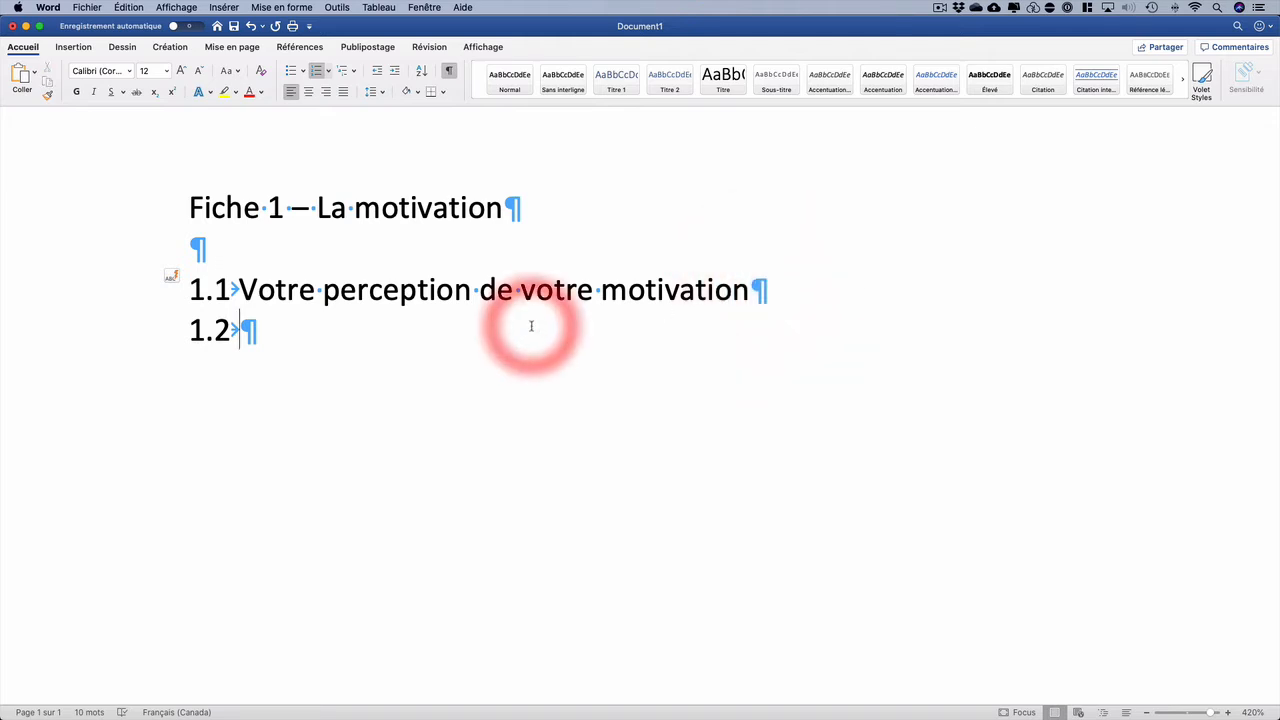
pyautogui.click(172, 336)
pyautogui.click(337, 334)
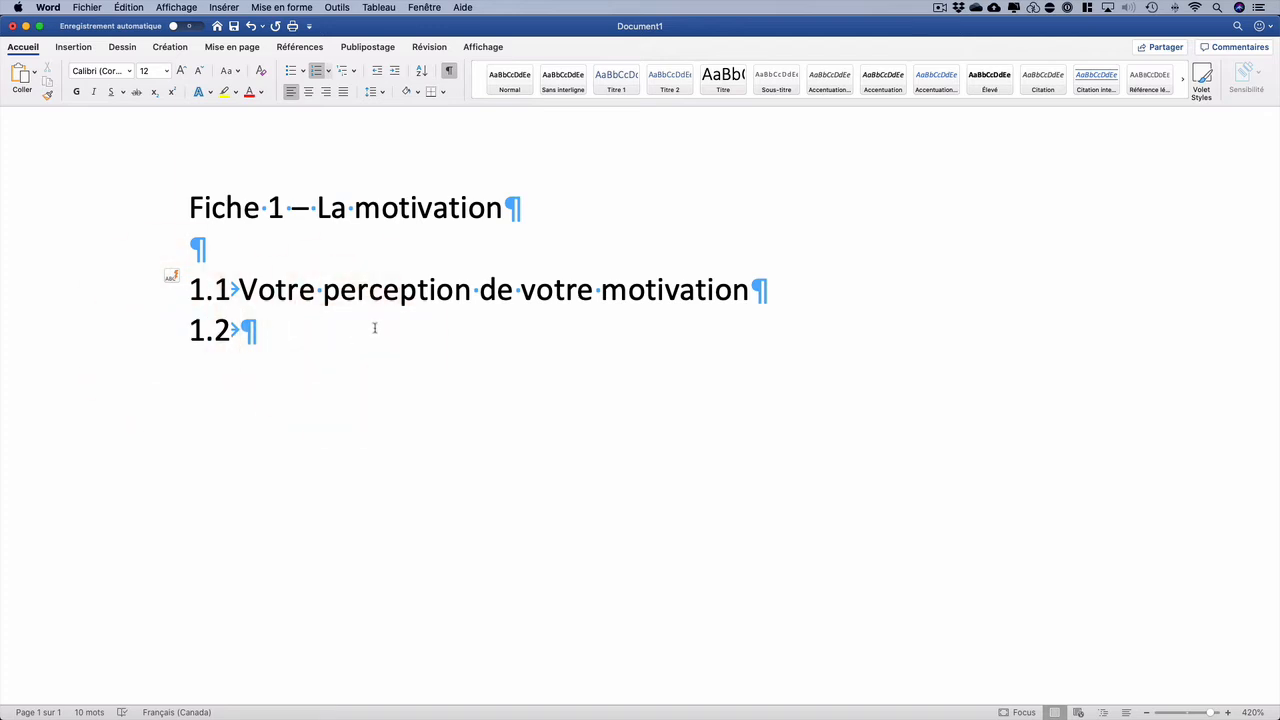
# Add the test list items A, B, C, D and E as consecutive numbered paragraphs below heading 1.1.
pyautogui.write('a')
pyautogui.press('Return')
pyautogui.write('b')
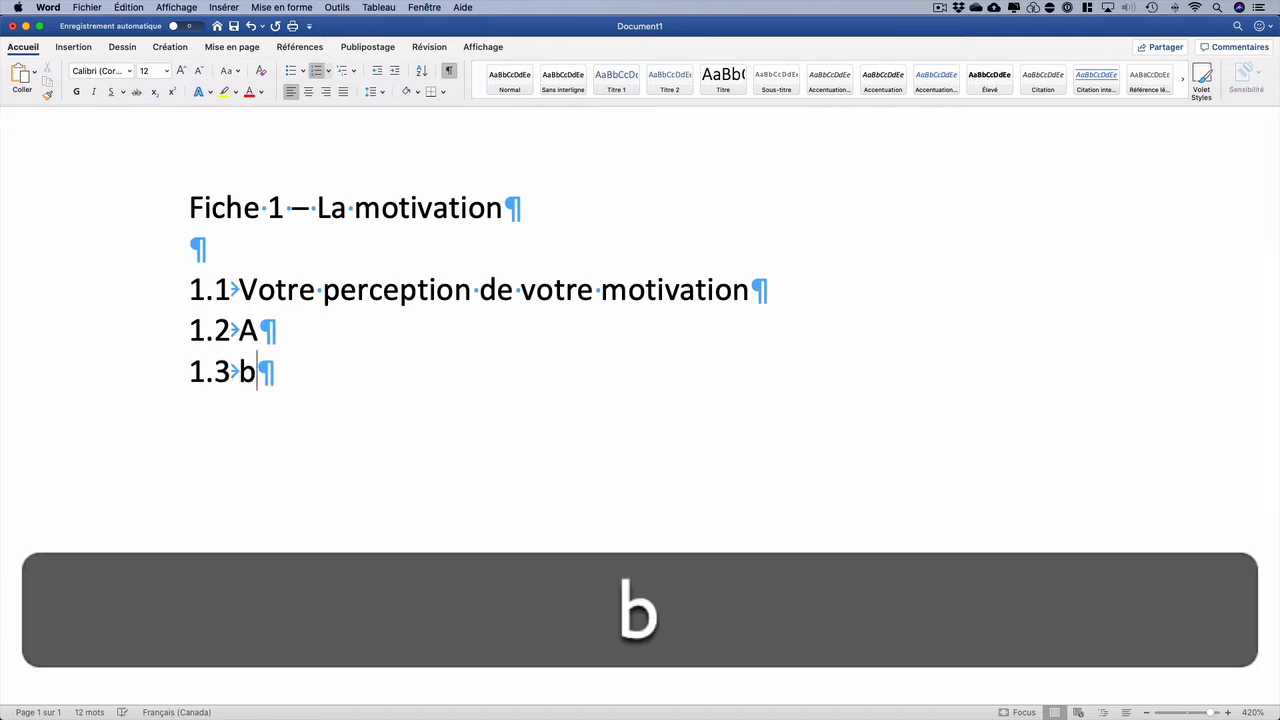
pyautogui.press('Return')
pyautogui.write('c')
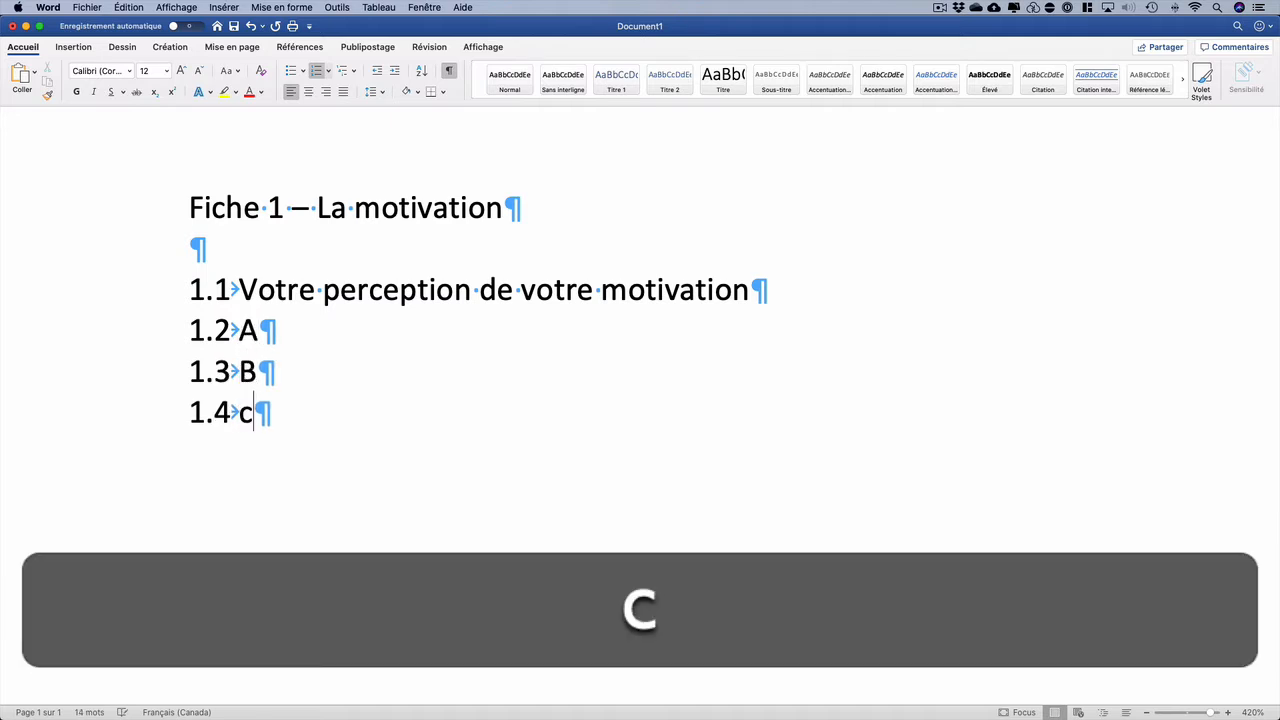
pyautogui.press('Return')
pyautogui.write('d')
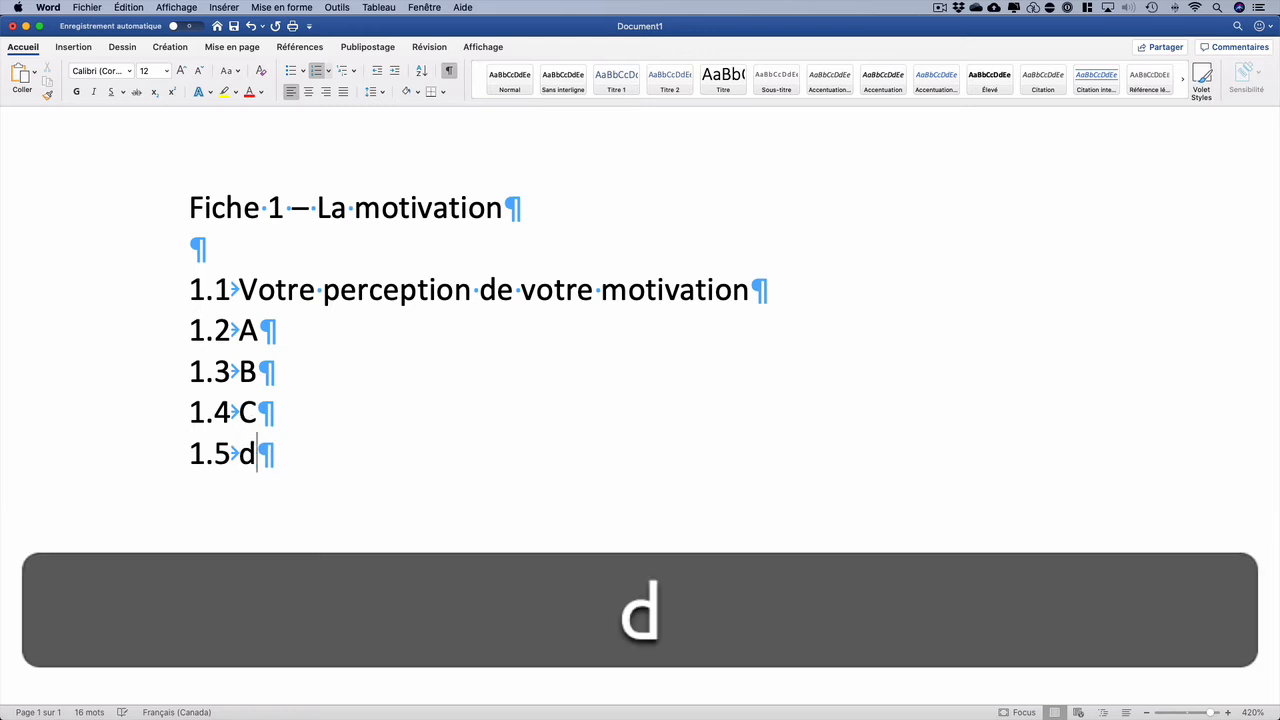
pyautogui.press('Return')
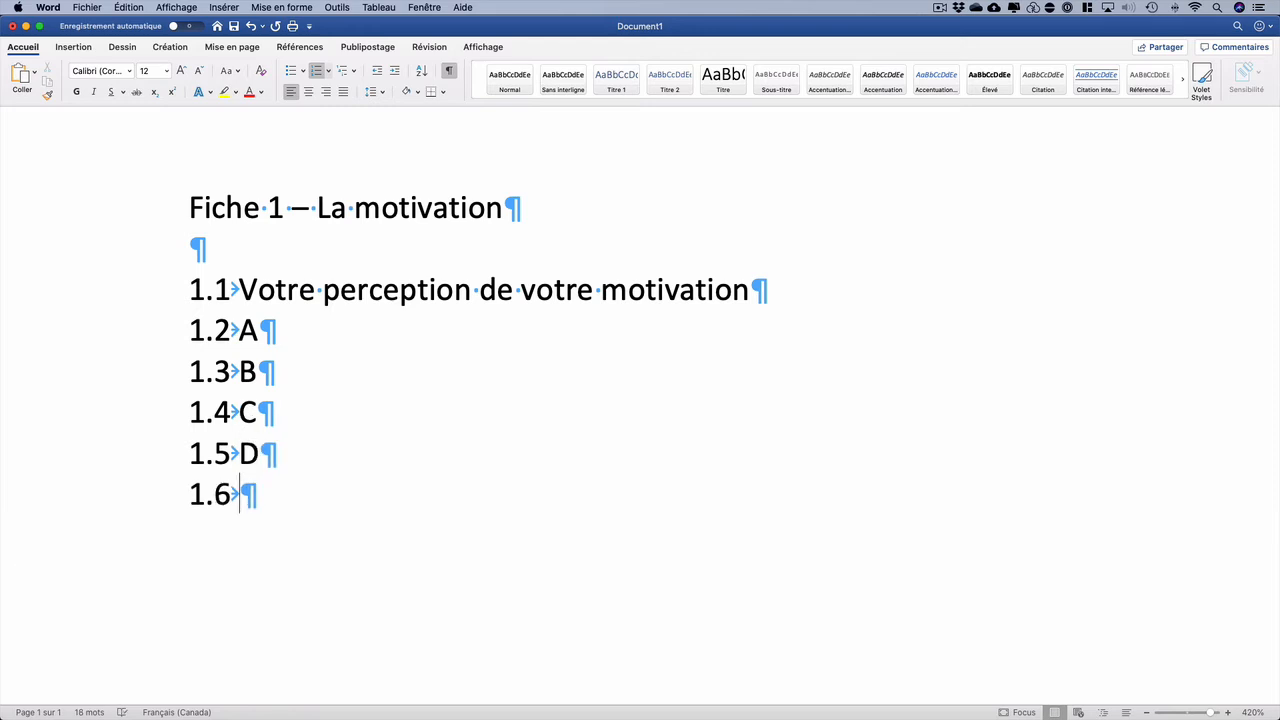
pyautogui.write('e')
pyautogui.press('Return')
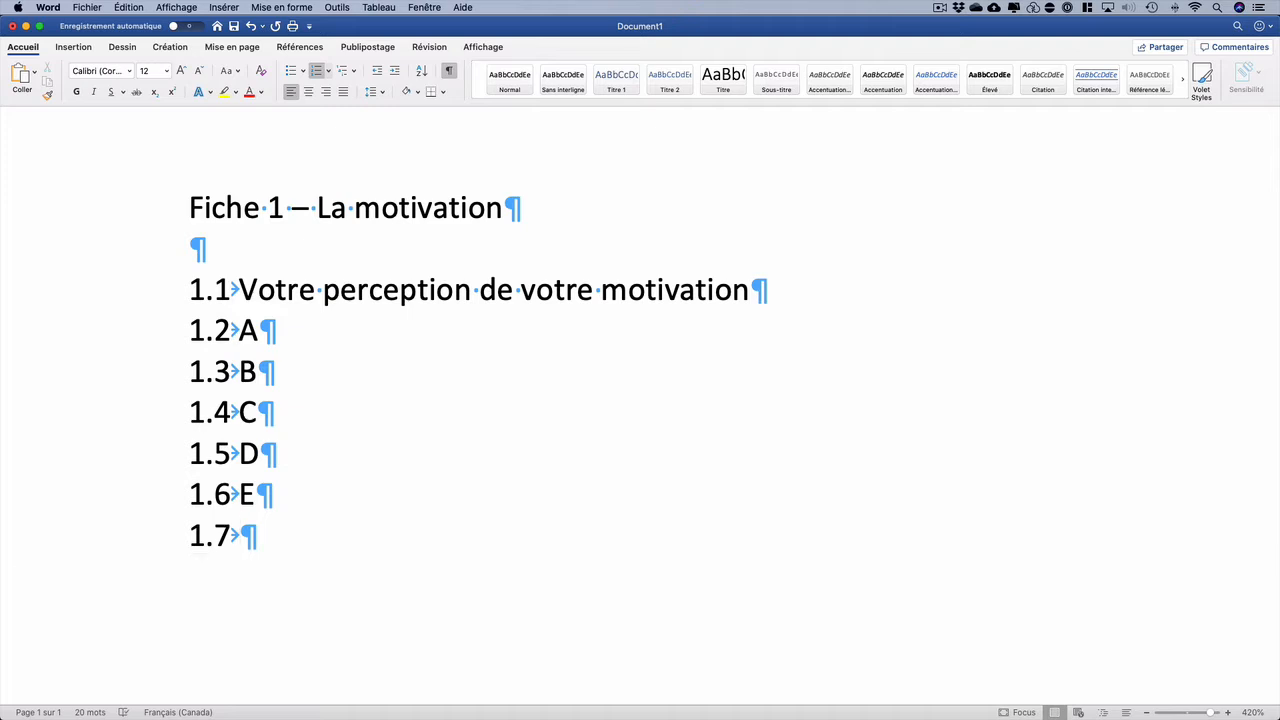
# Delete the test items A to E and remove the numbering from the blank paragraph below heading 1.1.
pyautogui.keyDown('shift'); pyautogui.click(165, 330); pyautogui.keyUp('shift')
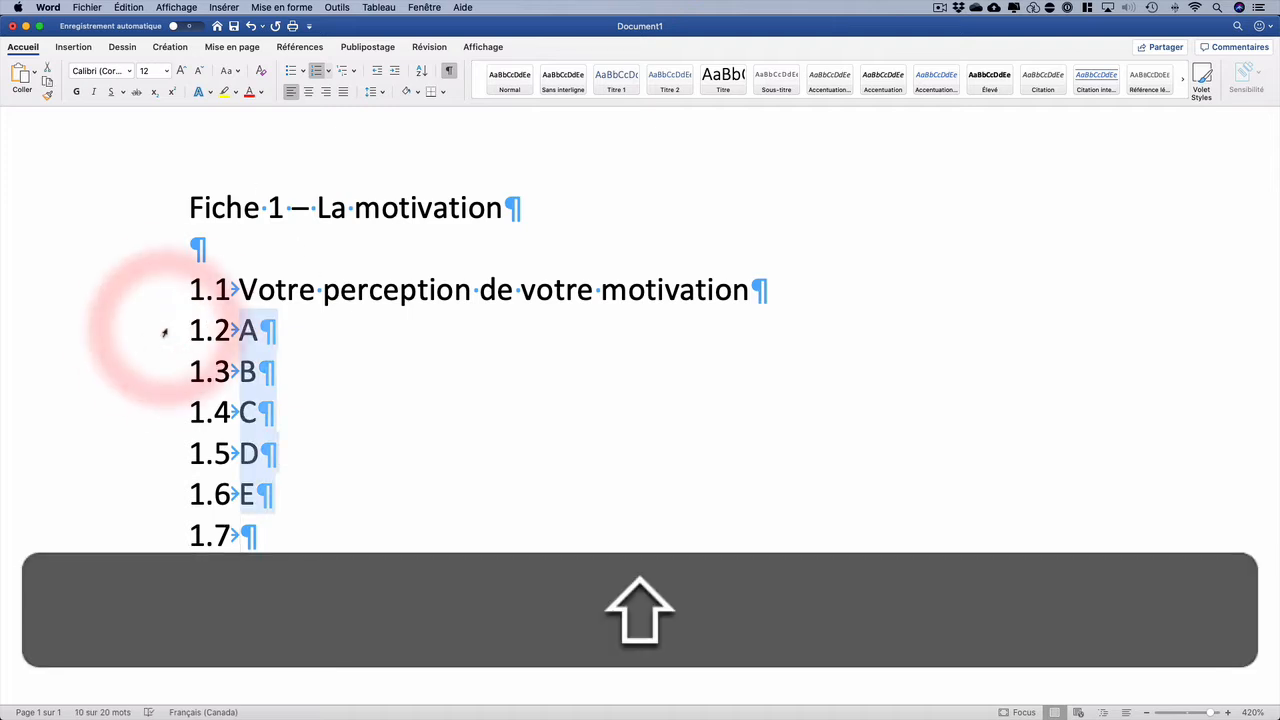
pyautogui.press('BackSpace')
pyautogui.press('BackSpace')
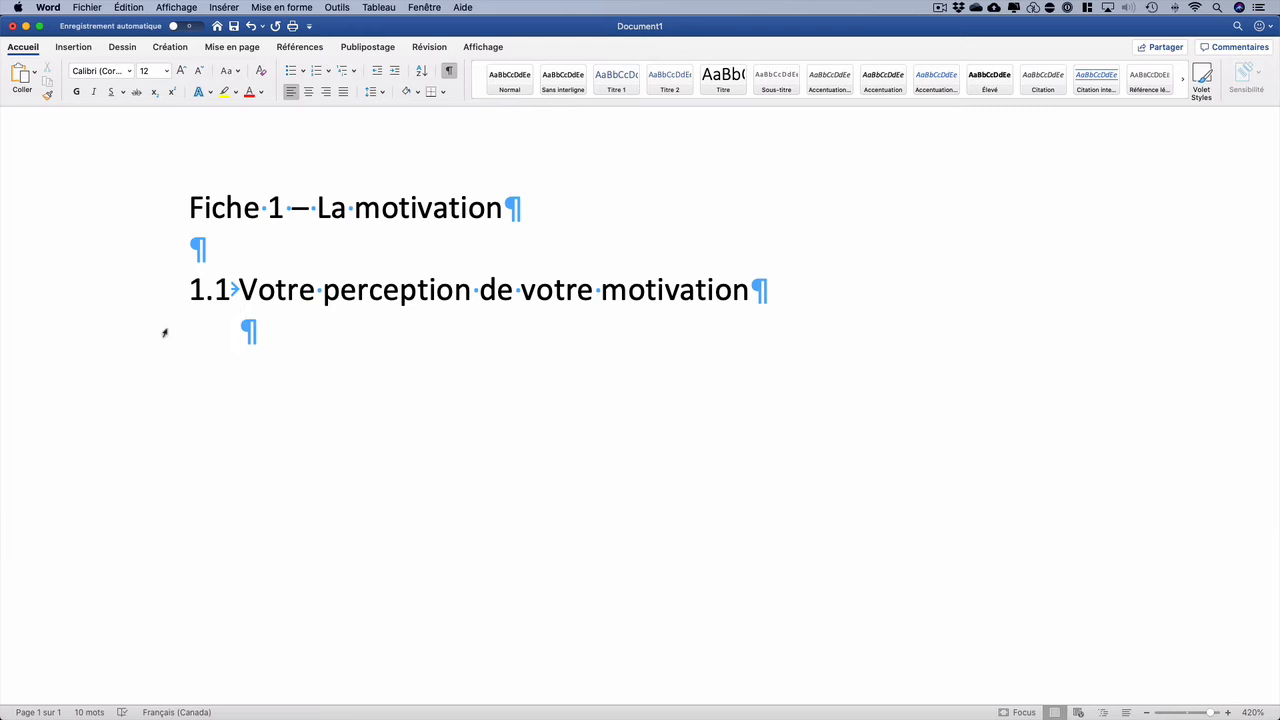
pyautogui.press('super+Tab')
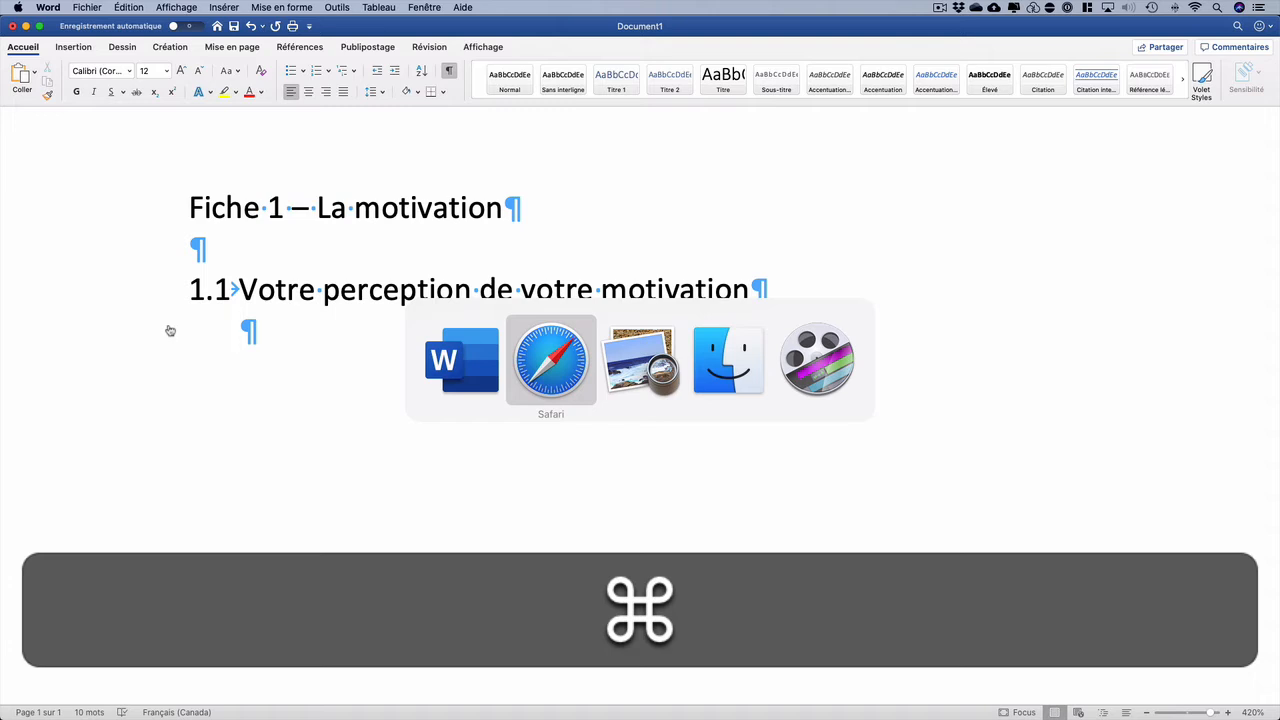
pyautogui.press('super+shift+Tab')
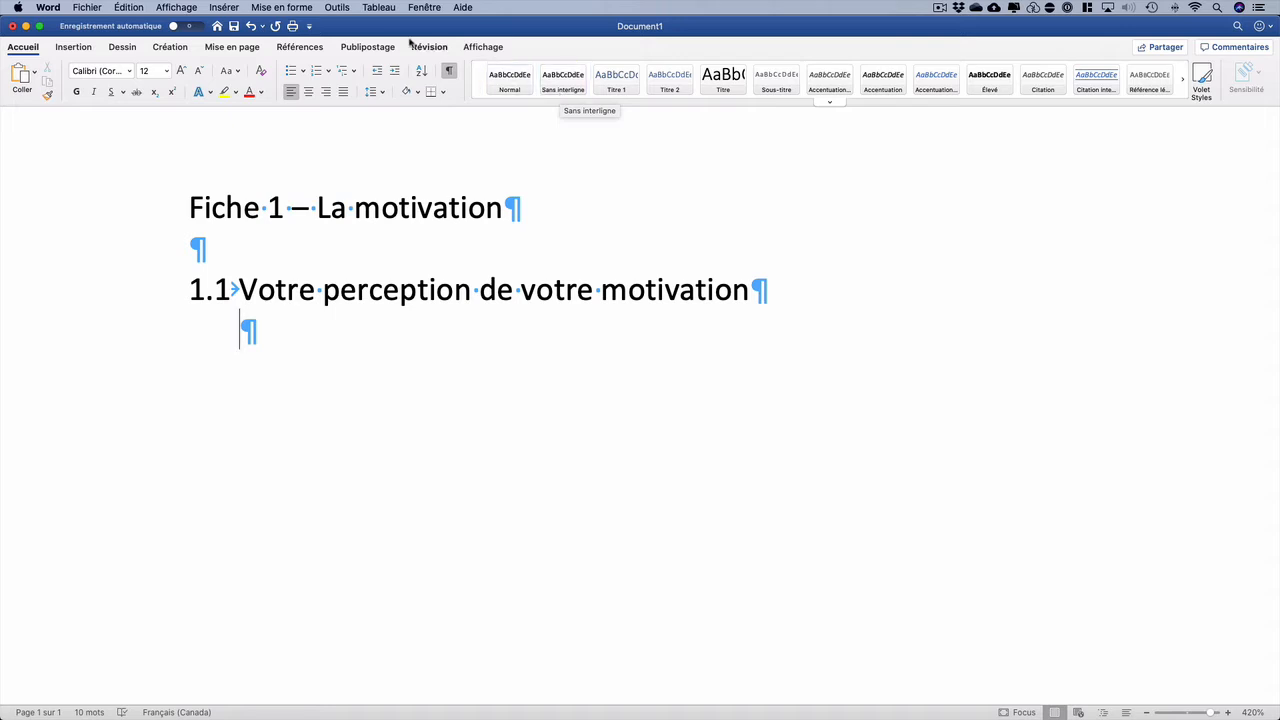
# Try numbering and then bullets on the blank paragraph below heading 1.1, and undo both list formats.
pyautogui.click(326, 73)
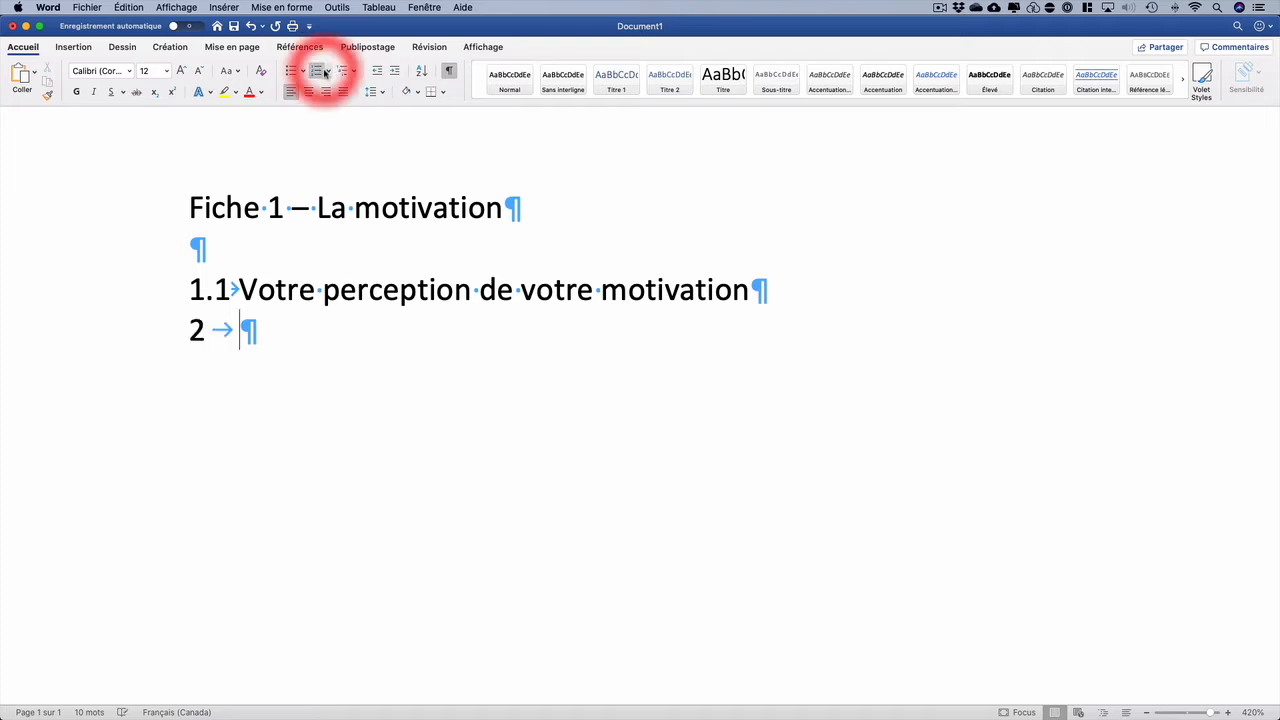
pyautogui.click(293, 74)
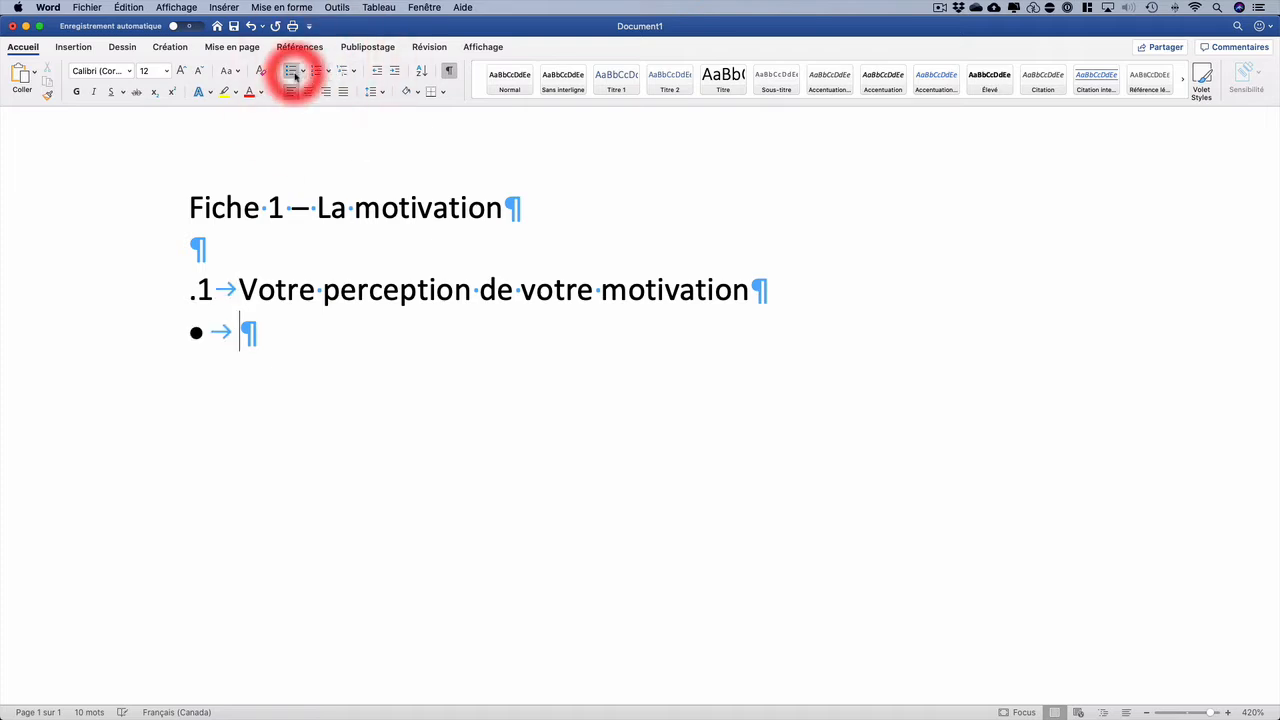
pyautogui.click(346, 71)
pyautogui.click(656, 356)
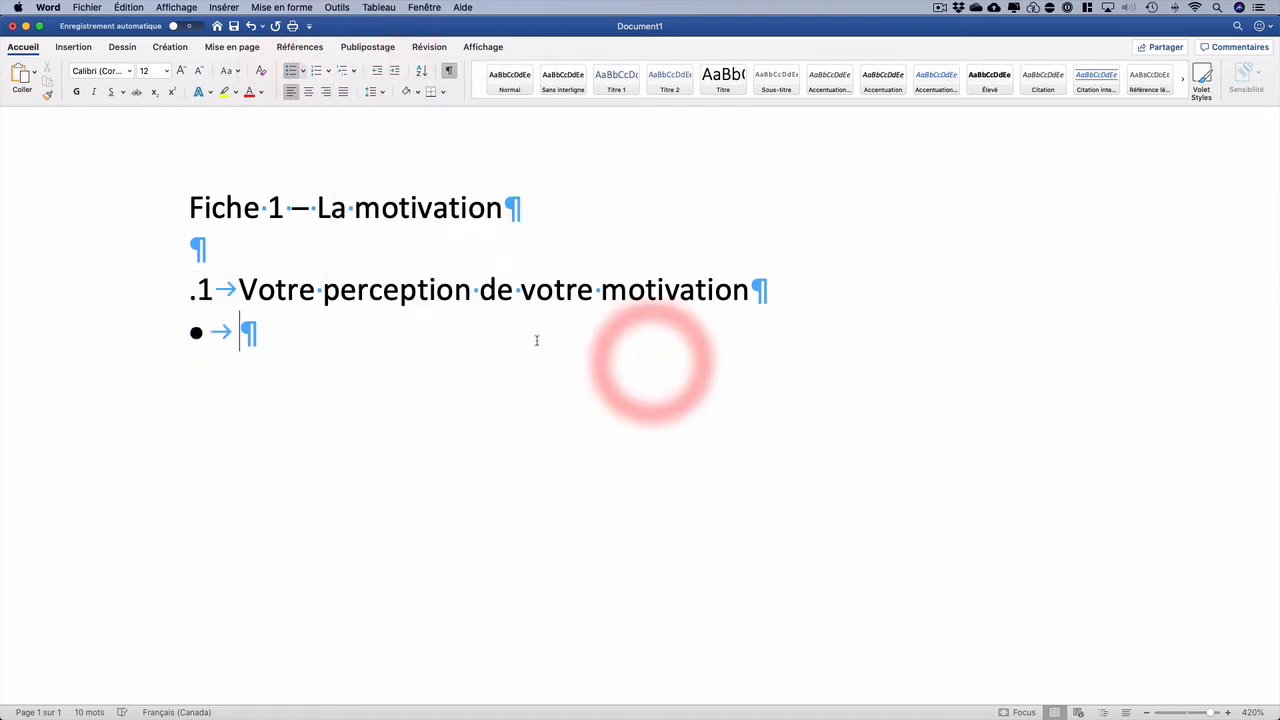
pyautogui.press('super+z')
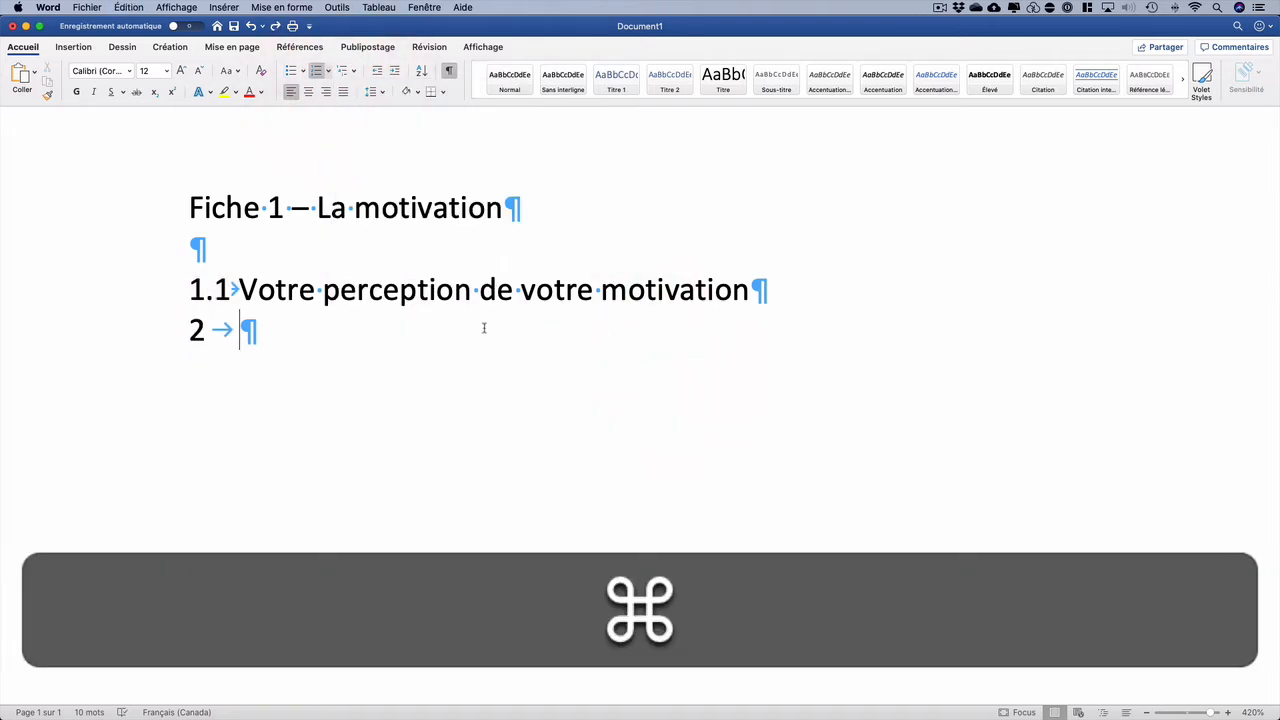
pyautogui.press('super+z')
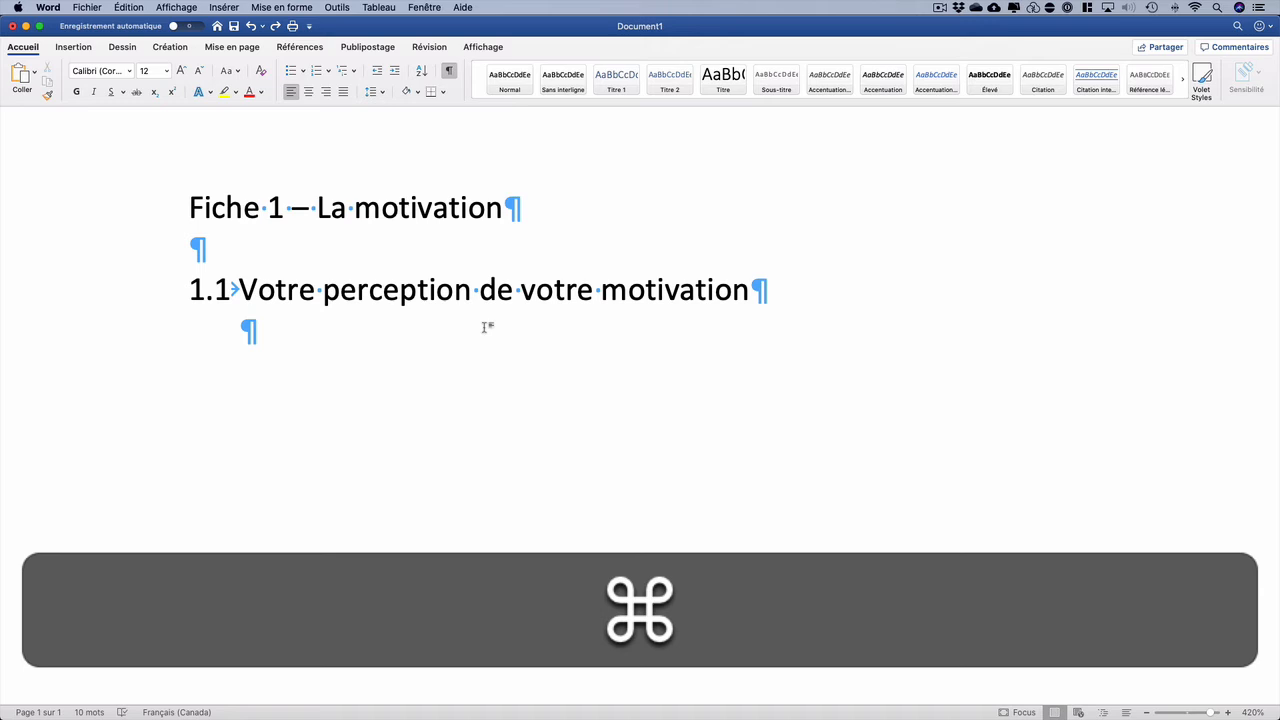
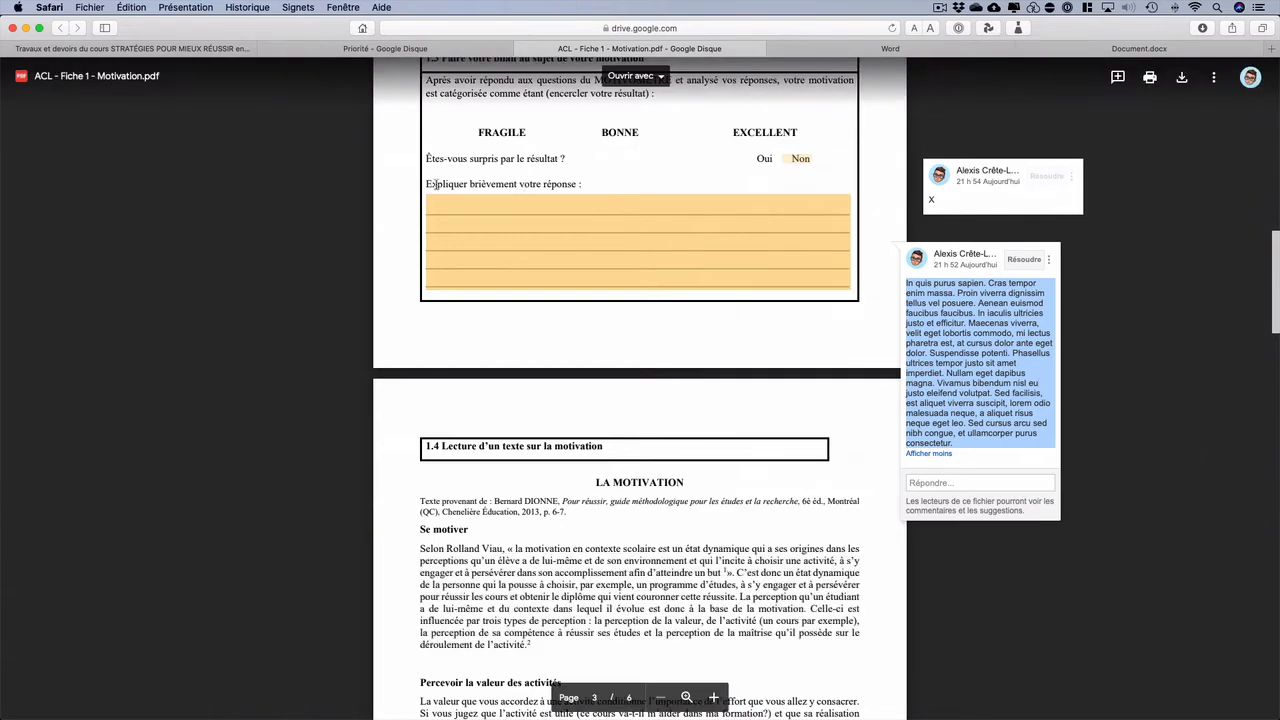
# Copy "Expliquer brièvement votre réponse :" from the PDF in Safari and paste it in Word on the blank line above the "In quis purus sapien" paragraph.
pyautogui.moveTo(427, 184); pyautogui.dragTo(589, 186)
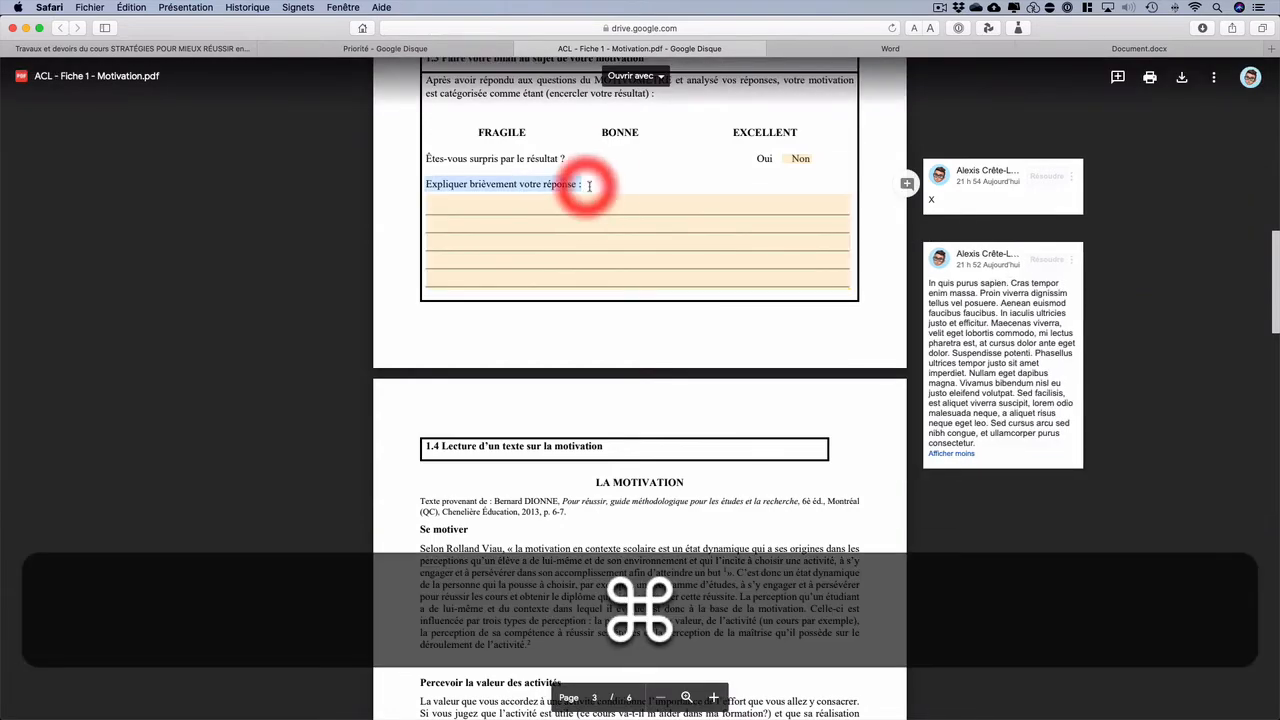
pyautogui.press('super+c')
pyautogui.press('super+Tab')
pyautogui.click(288, 420)
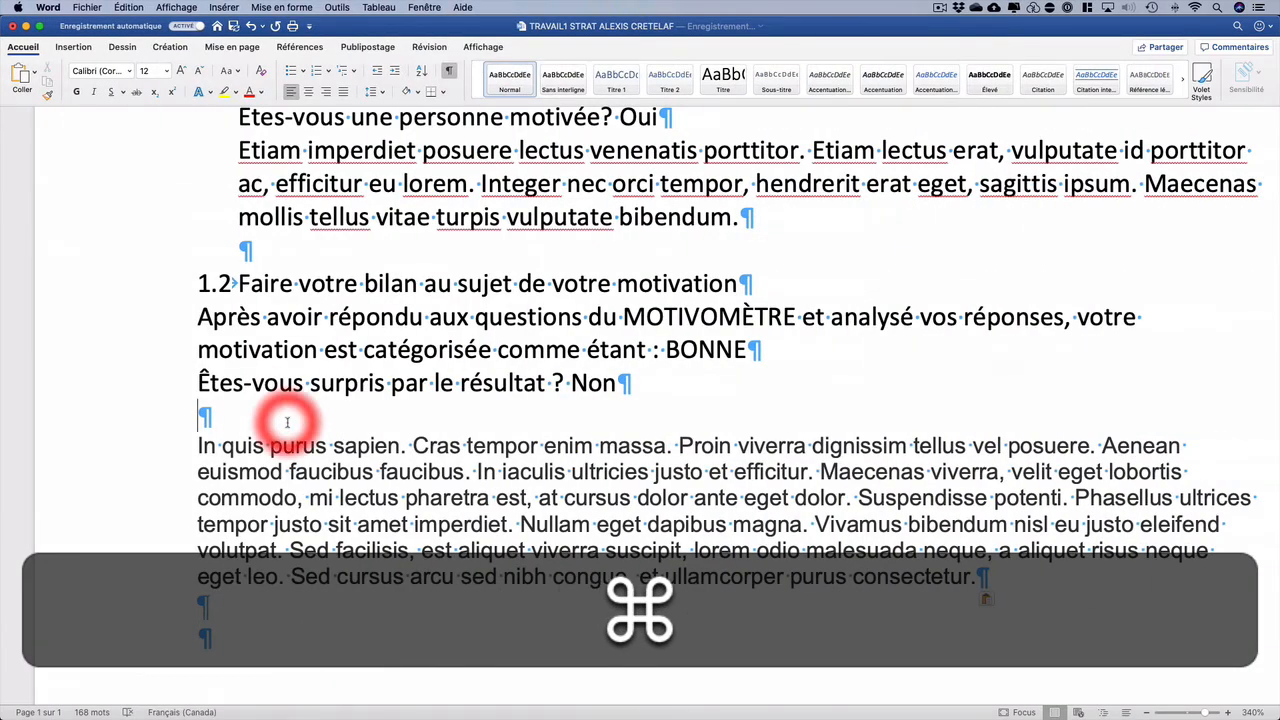
pyautogui.press('super+v')
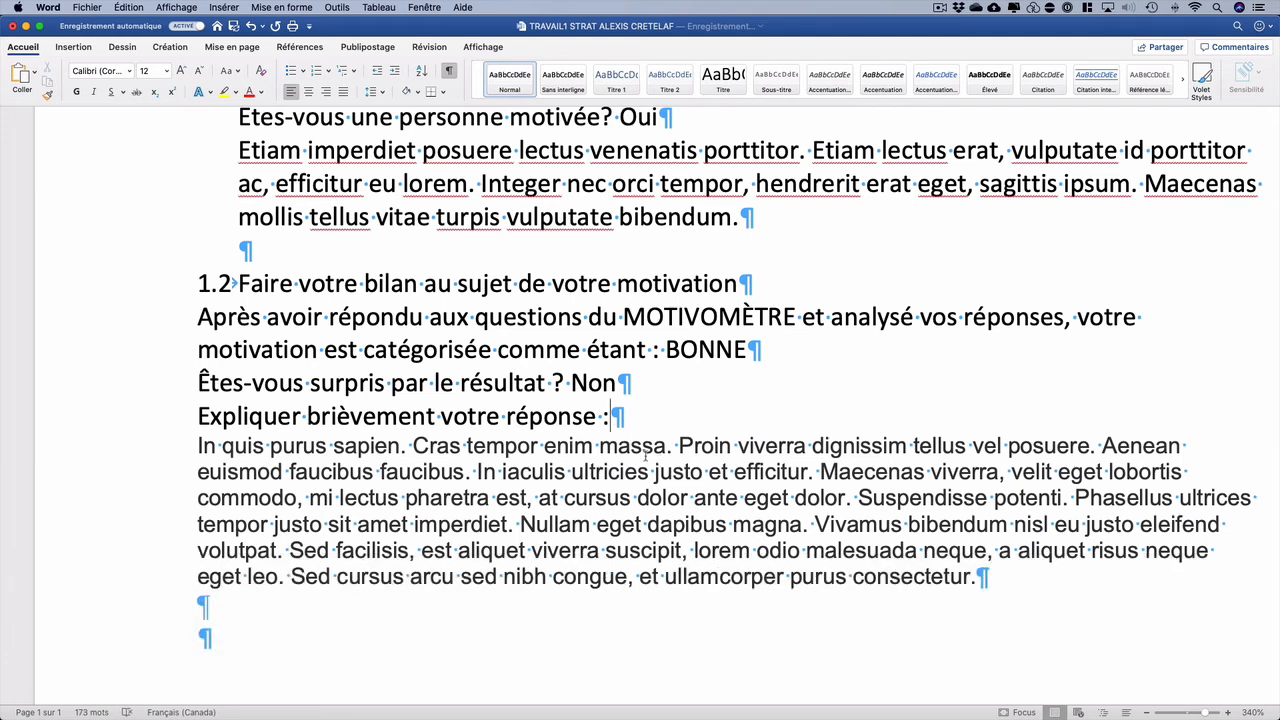
# Review the sheet's sections and examine the paragraph marks ending the lines under heading 1.2.
pyautogui.scroll(5, 513, 404)
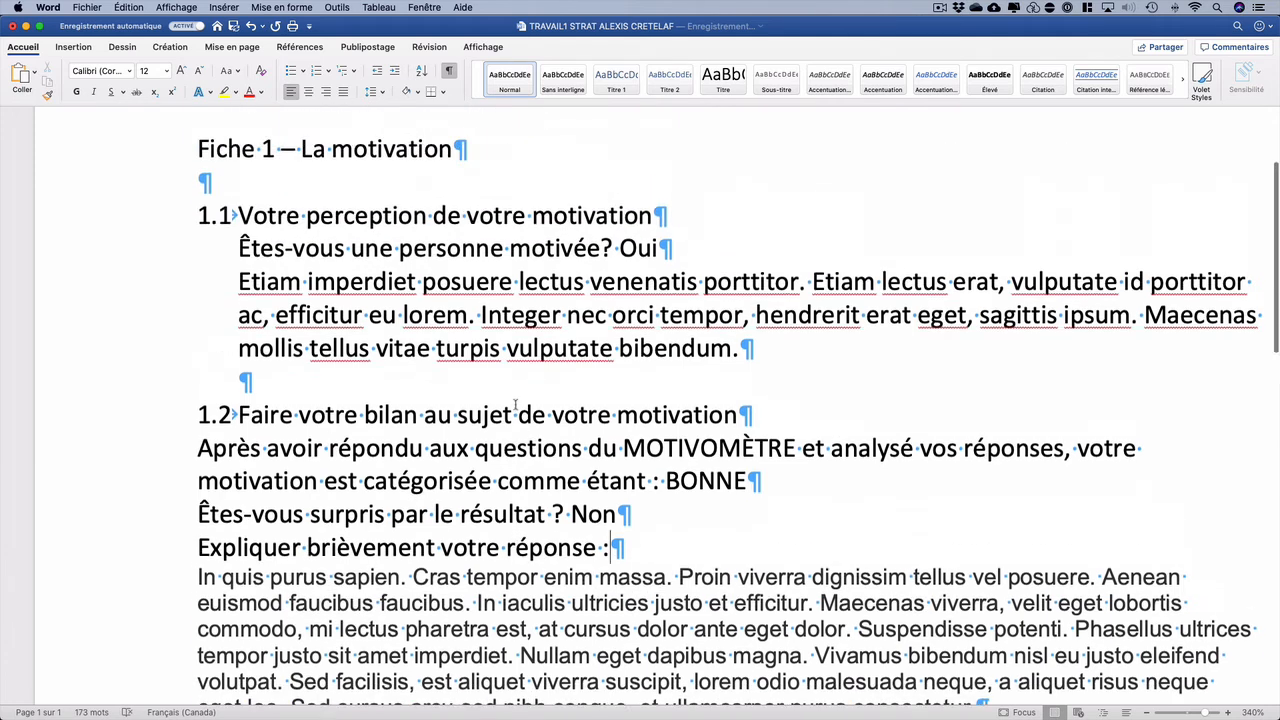
pyautogui.scroll(-8, 515, 402)
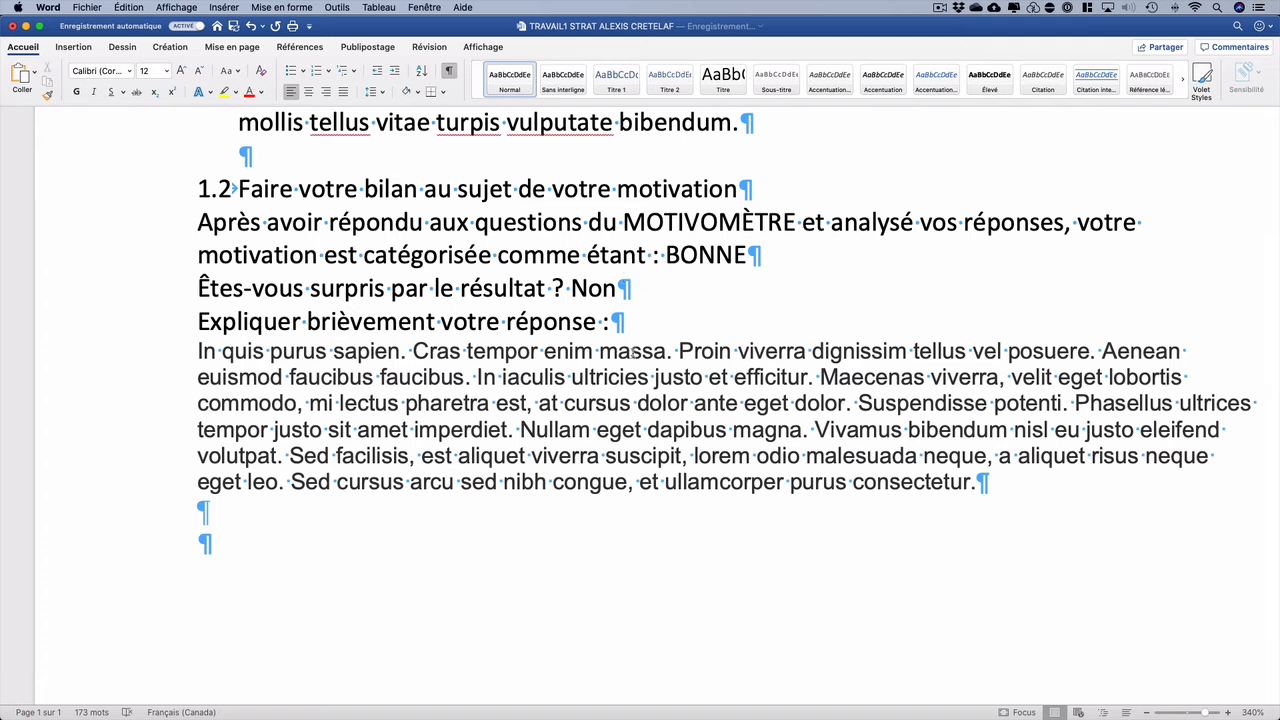
pyautogui.click(619, 321)
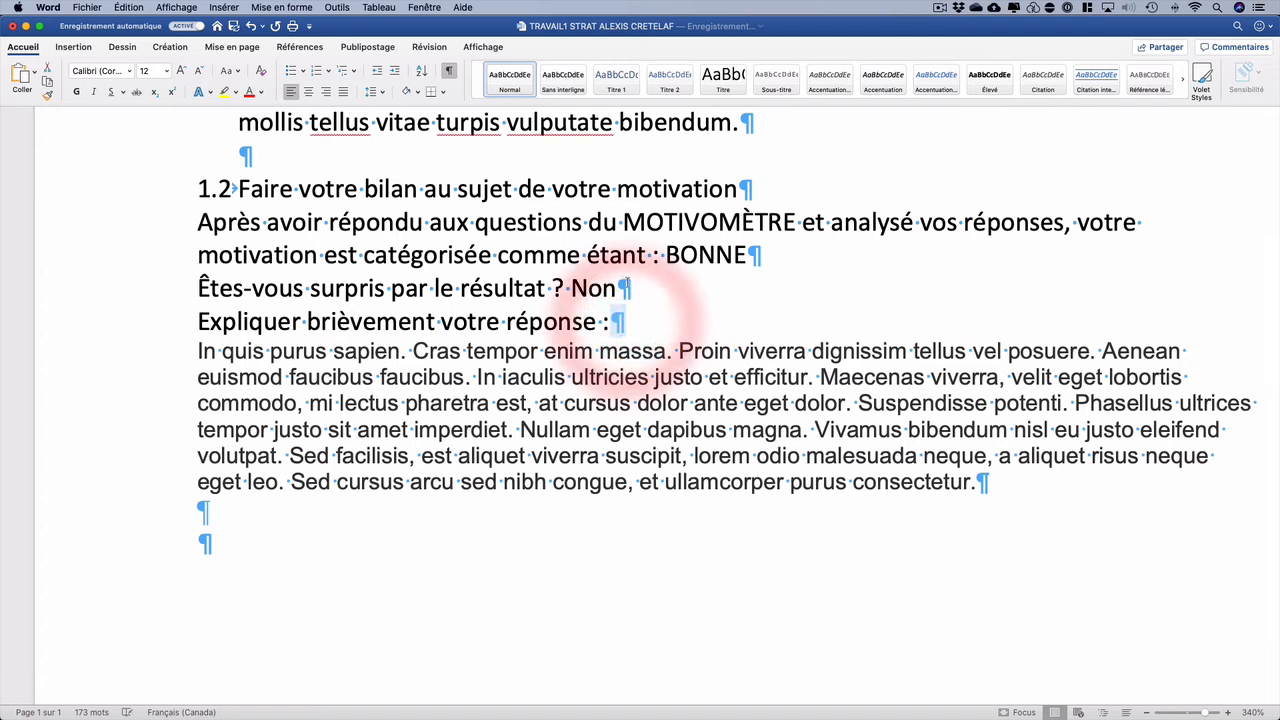
pyautogui.click(648, 283)
pyautogui.click(764, 255)
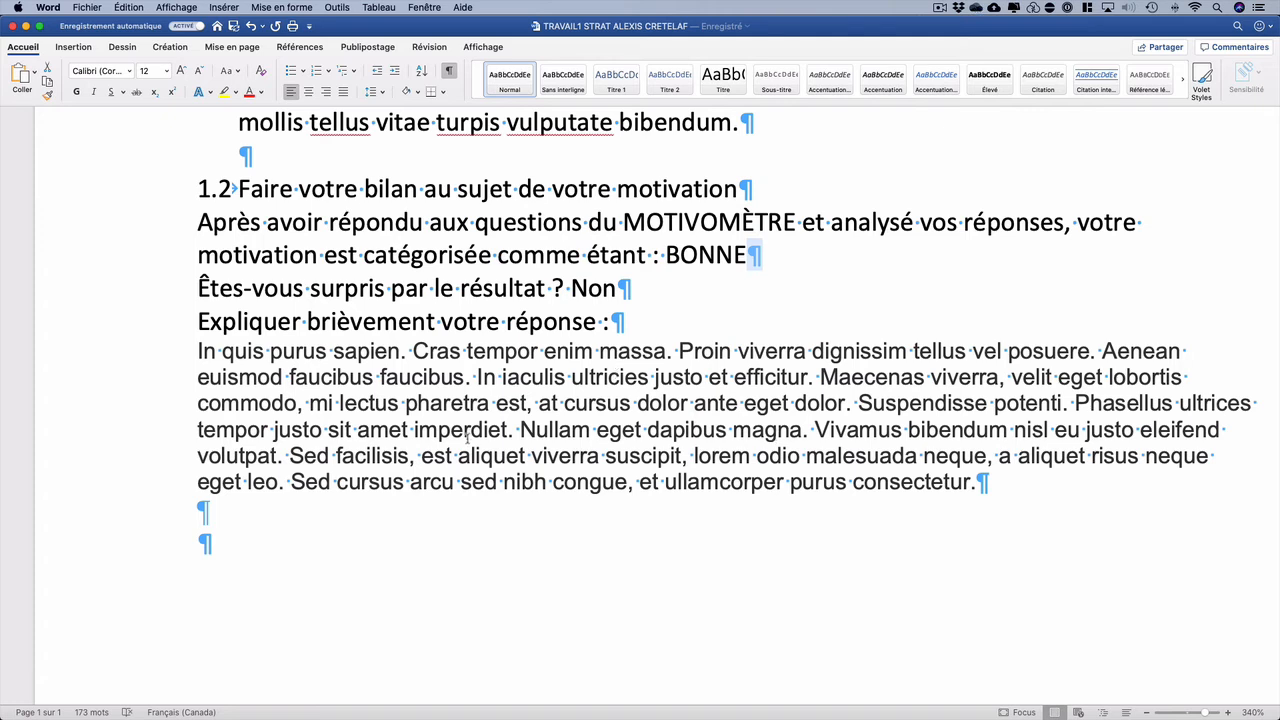
# Insert extra spaces between "votre" and "réponse" in the "Expliquer brièvement" line, and delete them again.
pyautogui.click(505, 321)
pyautogui.click(613, 428)
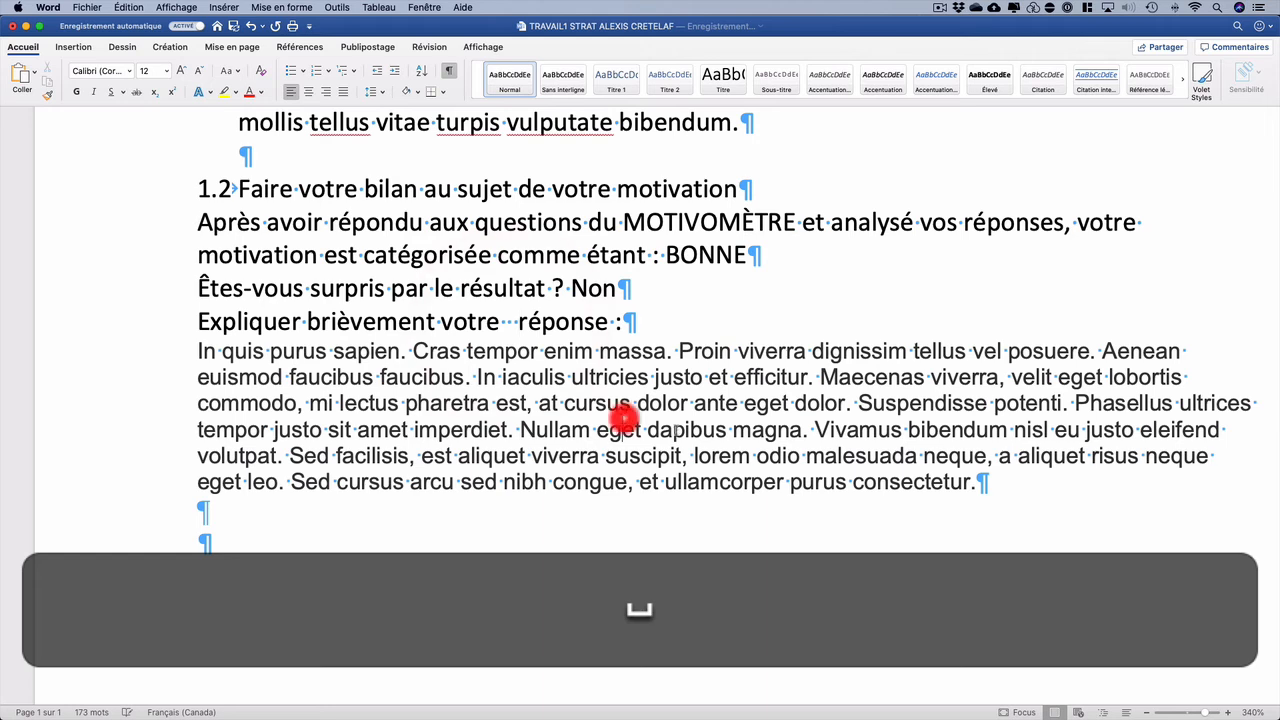
pyautogui.click(516, 321)
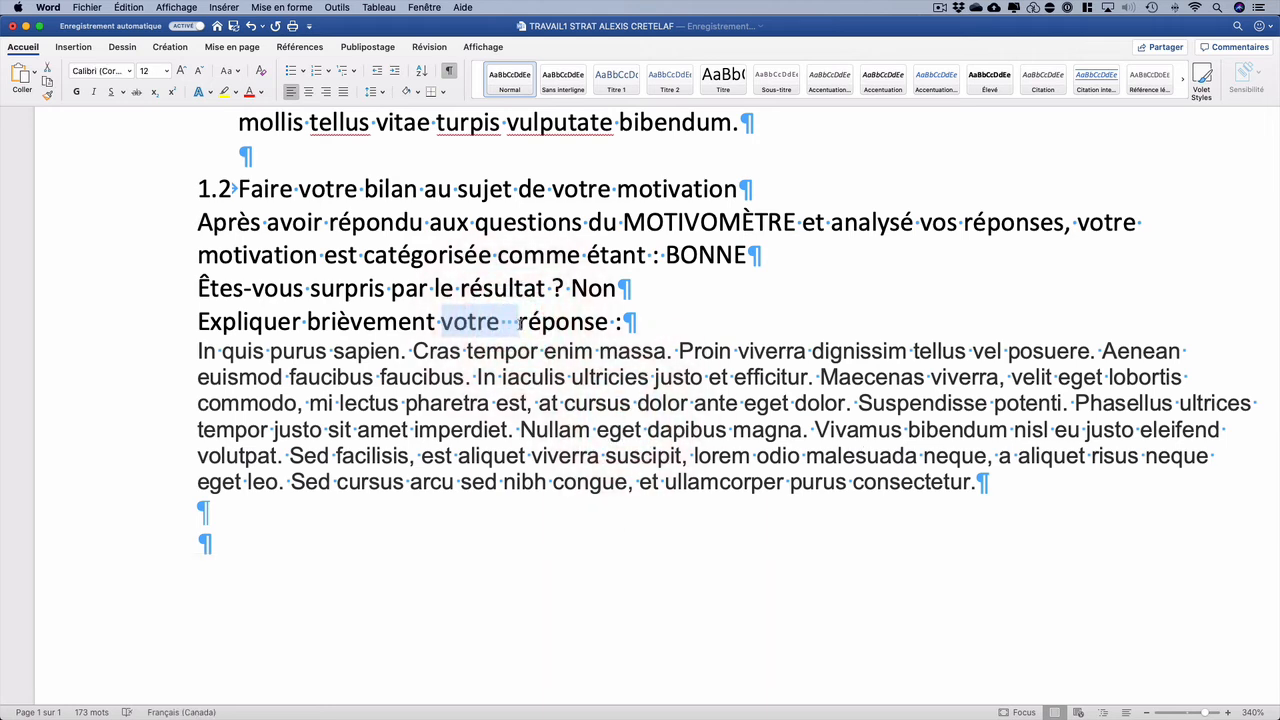
pyautogui.click(521, 321)
pyautogui.press('BackSpace')
pyautogui.press('BackSpace')
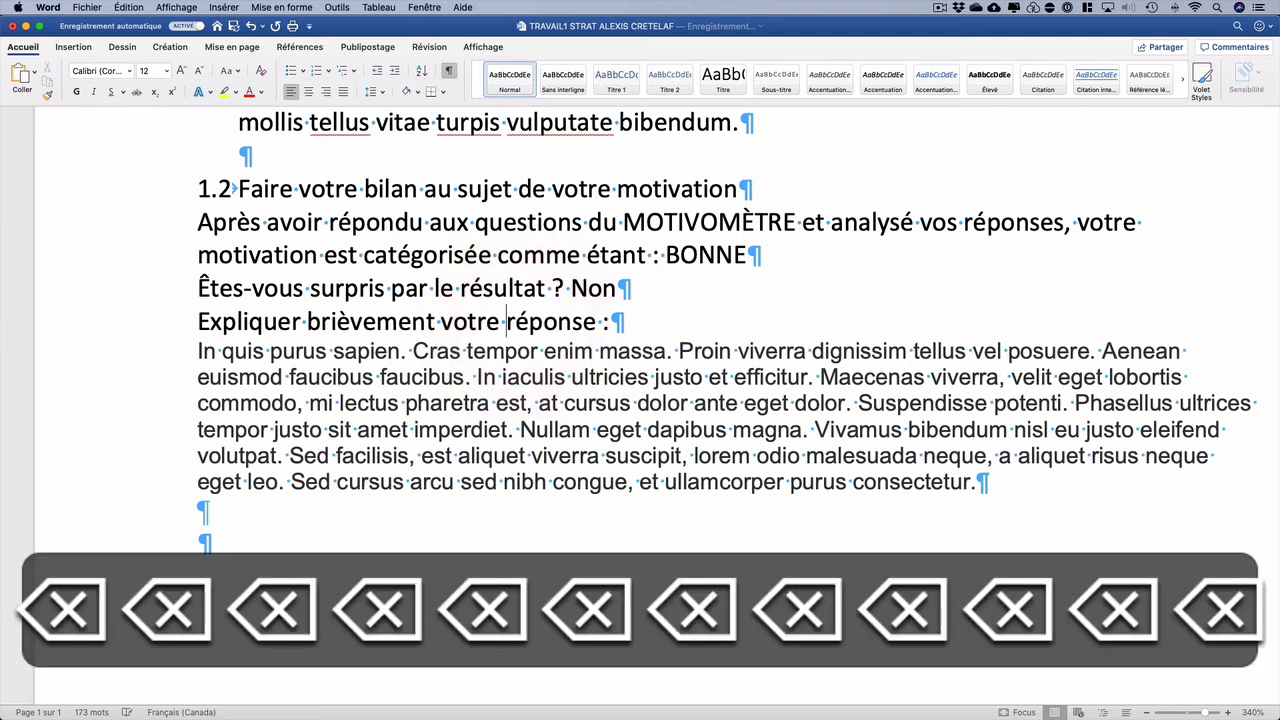
# Set the font colour of the word "imperdiet" in the "In quis purus sapien" paragraph to black.
pyautogui.click(573, 424)
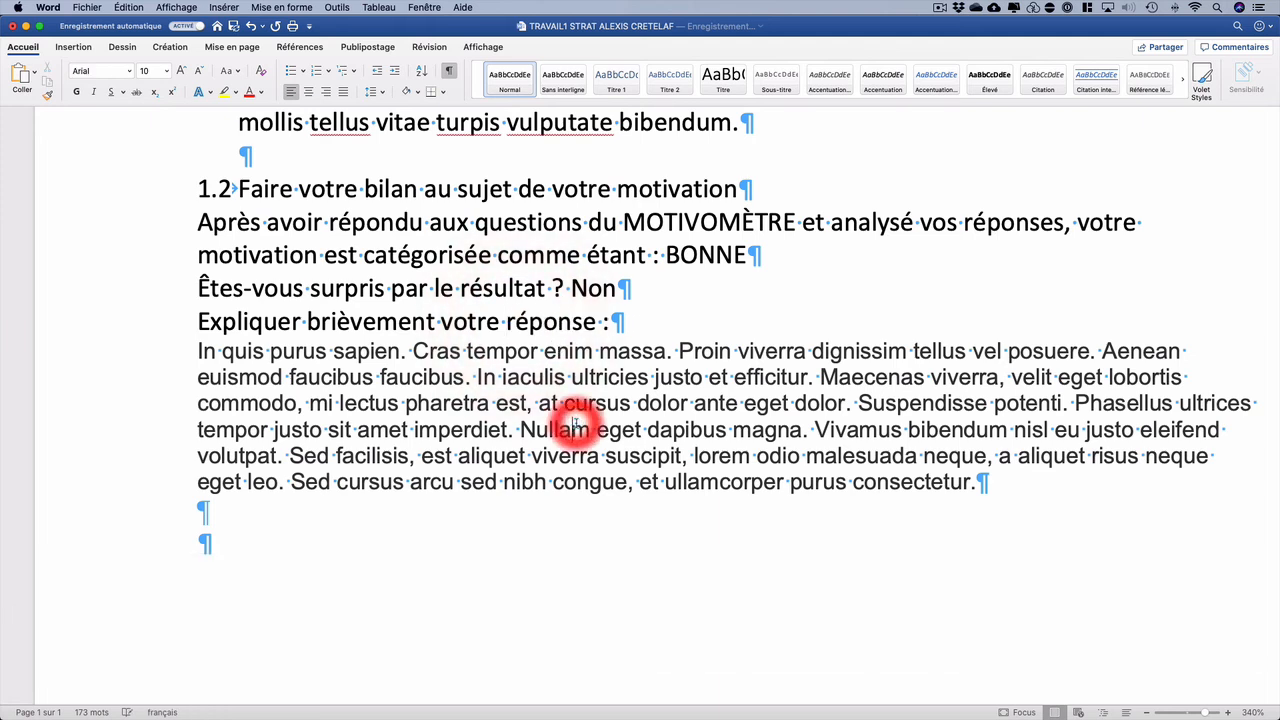
pyautogui.click(921, 466)
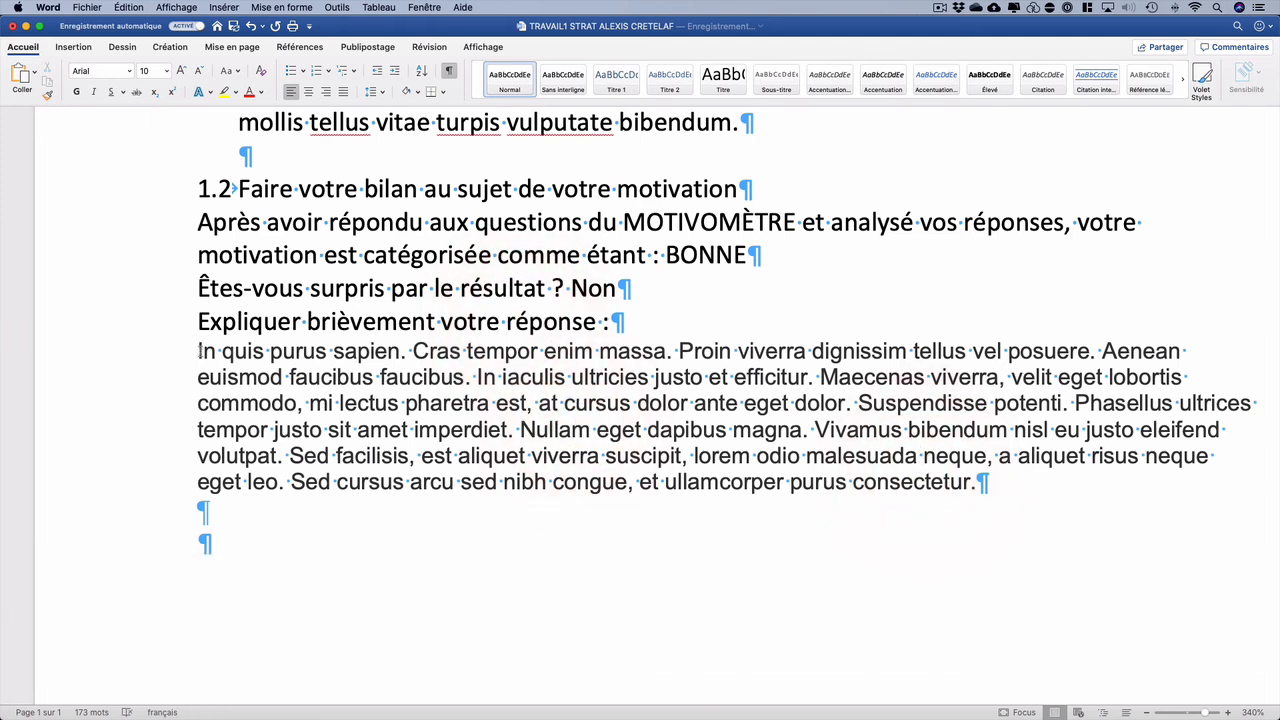
pyautogui.moveTo(247, 362); pyautogui.dragTo(337, 403)
pyautogui.click(340, 410)
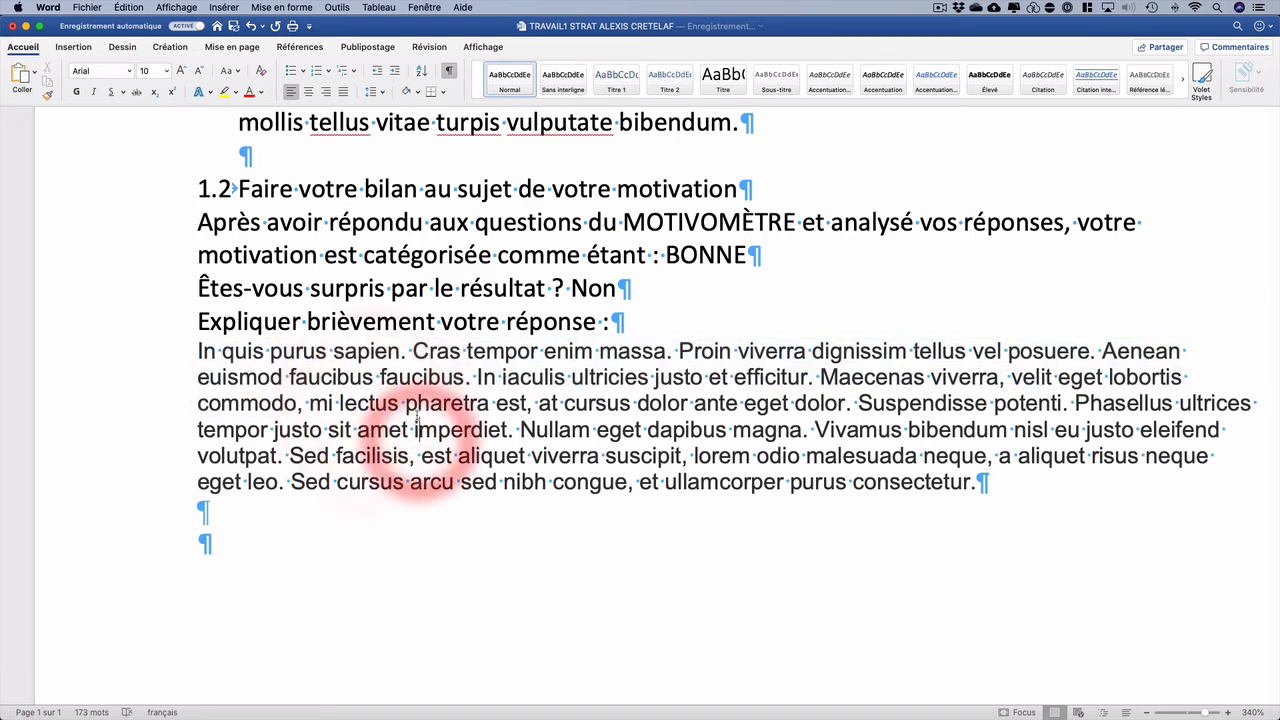
pyautogui.click(259, 93)
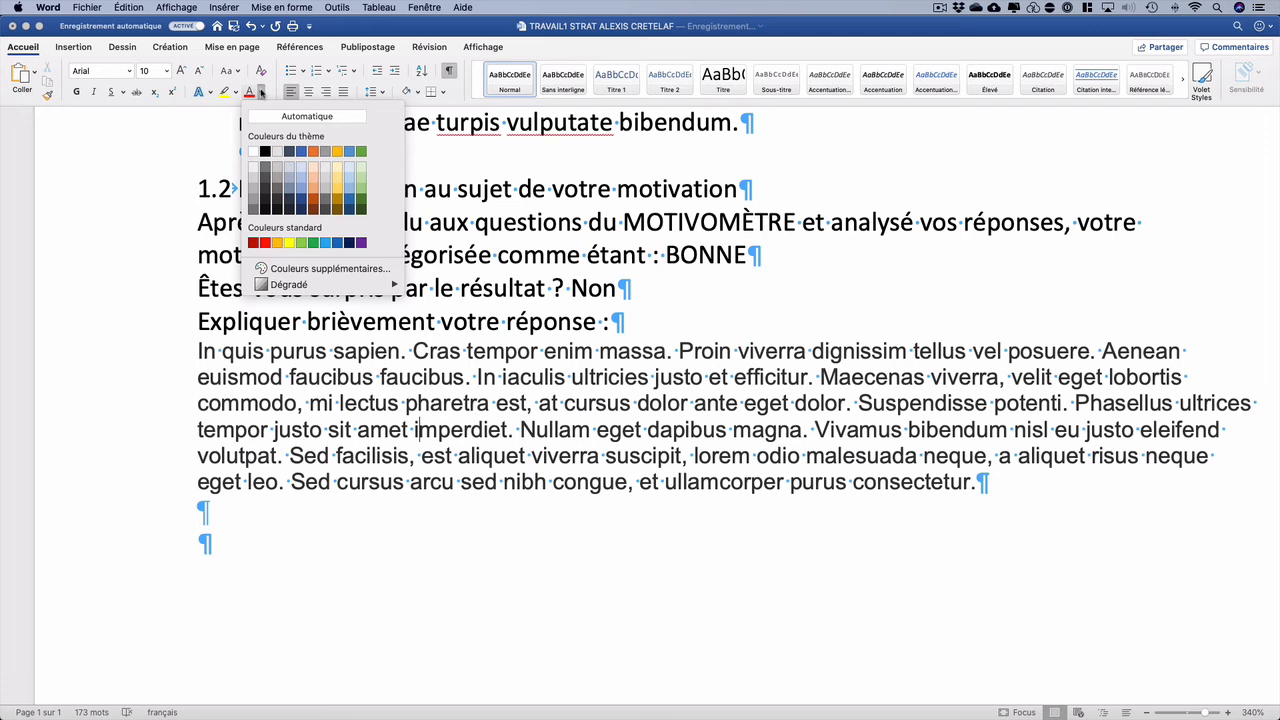
pyautogui.click(261, 93)
pyautogui.doubleClick(464, 429)
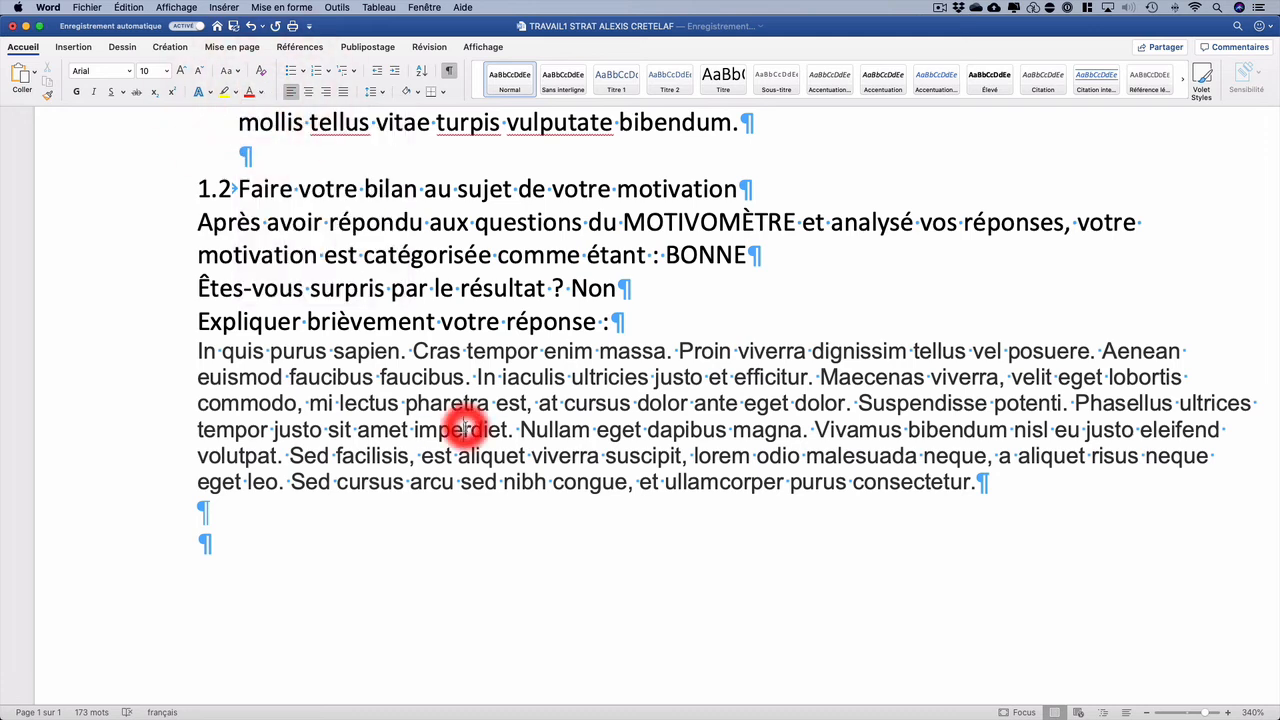
pyautogui.click(261, 93)
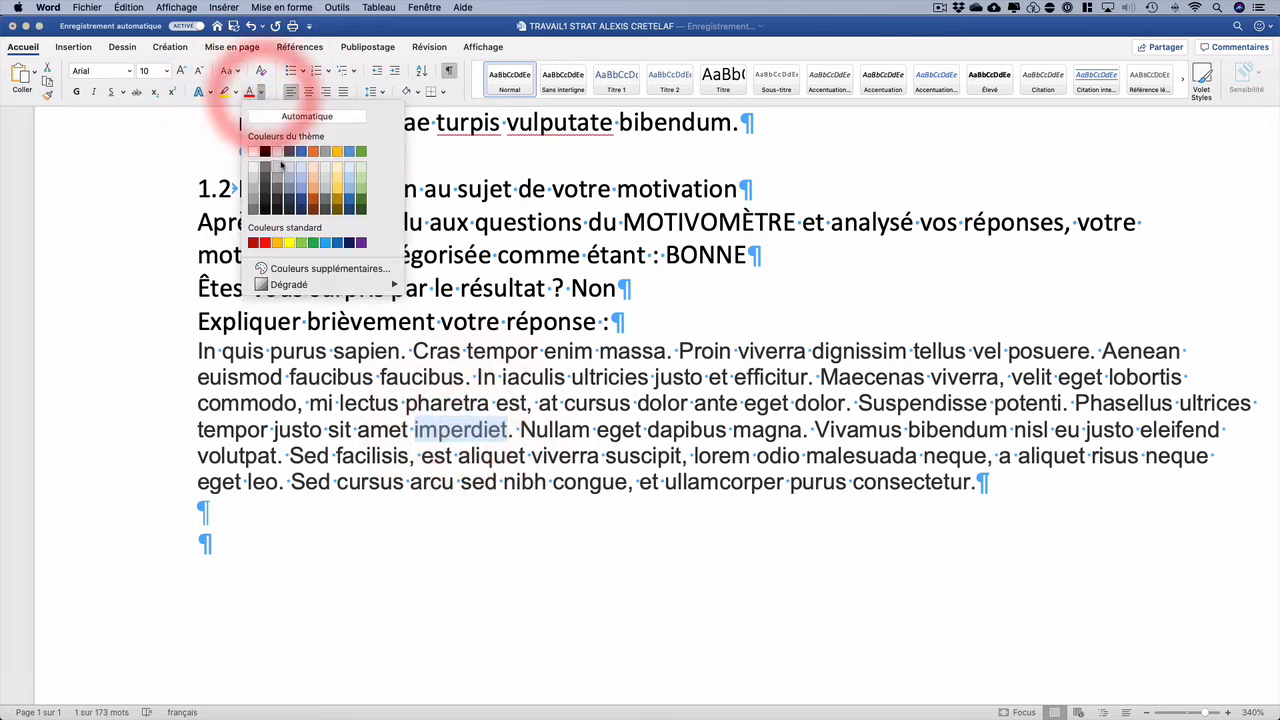
pyautogui.click(266, 152)
pyautogui.click(541, 430)
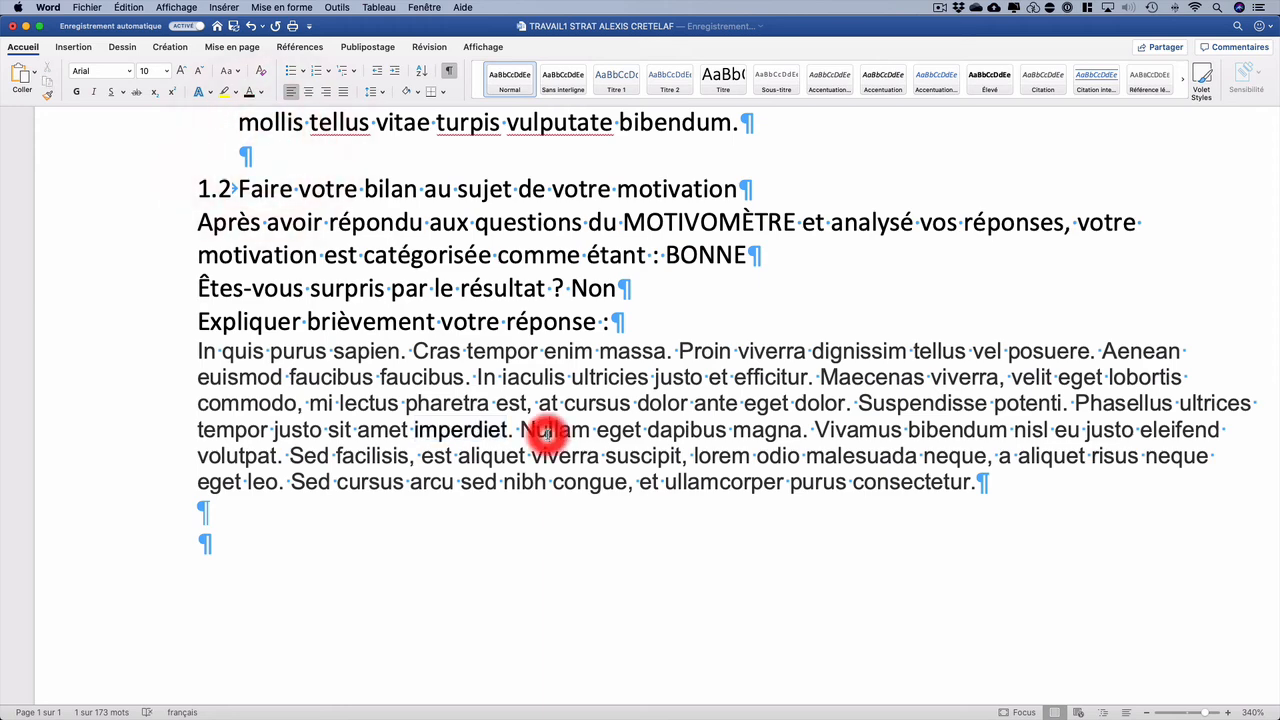
# Compare the text colour of "imperdiet" with the rest of the "In quis purus sapien" paragraph and check the font and size of "quis".
pyautogui.click(1228, 714)
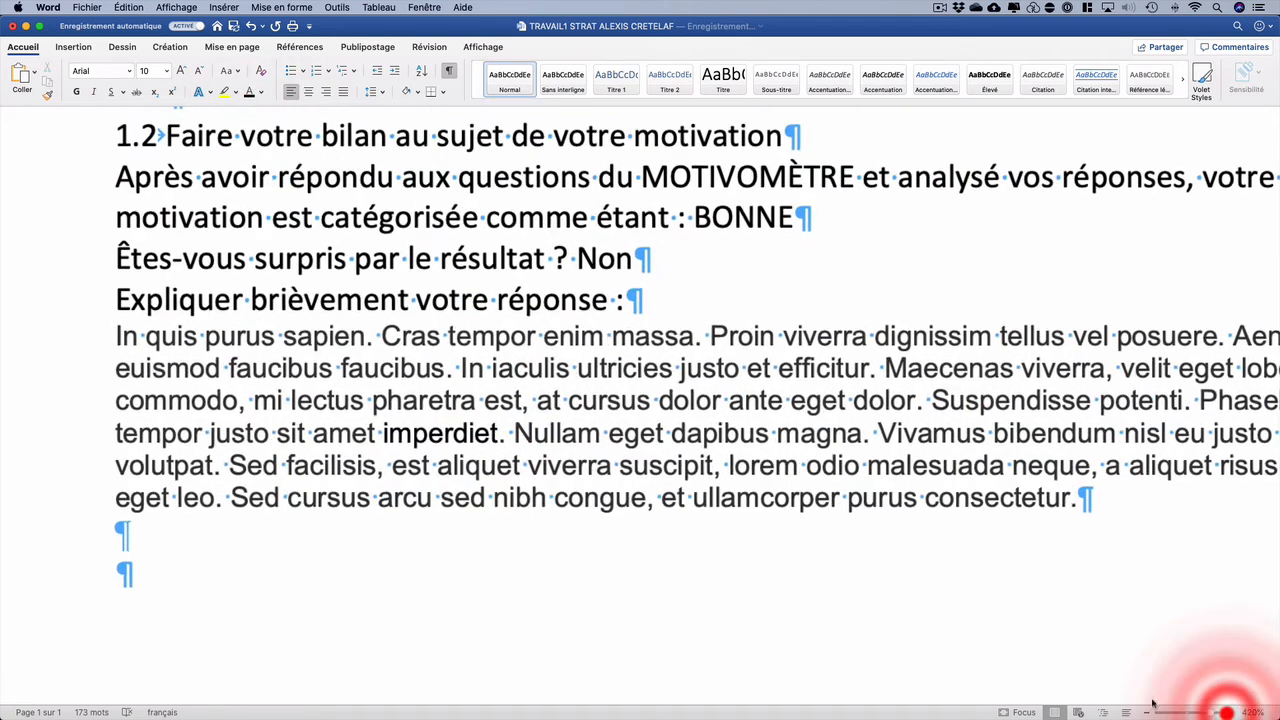
pyautogui.doubleClick(430, 432)
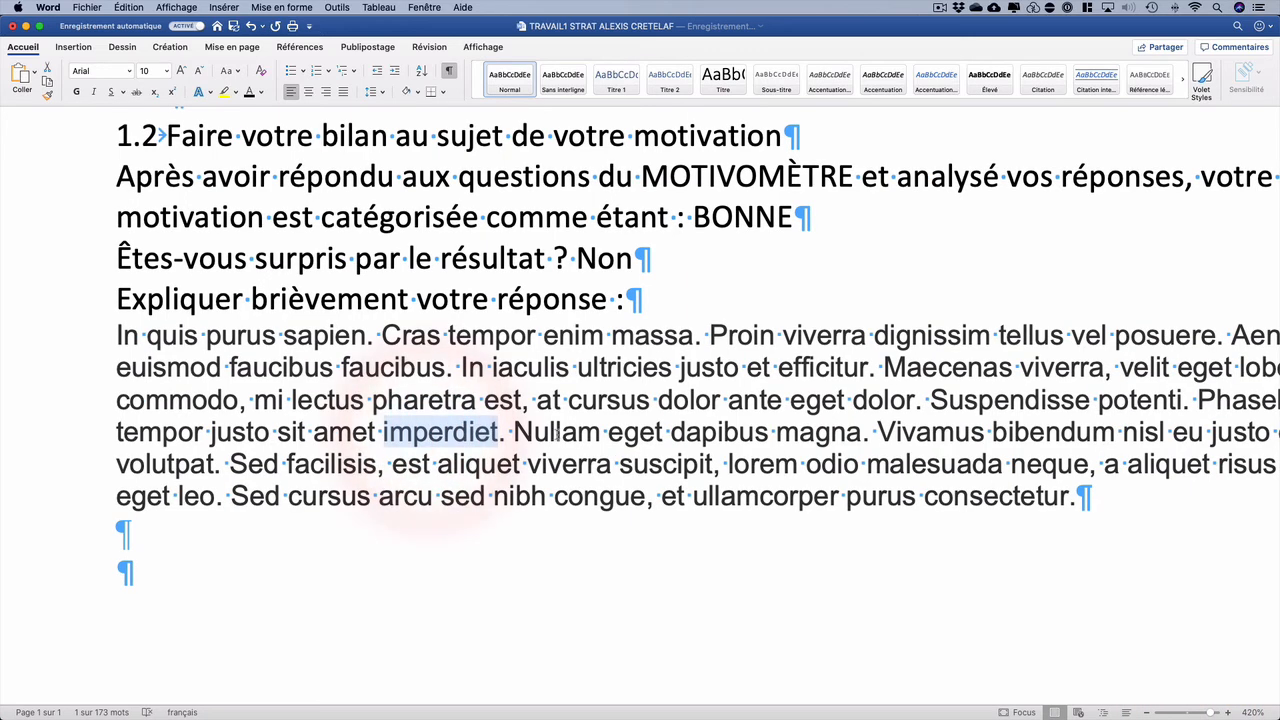
pyautogui.press('super+b')
pyautogui.moveTo(557, 432); pyautogui.dragTo(933, 502)
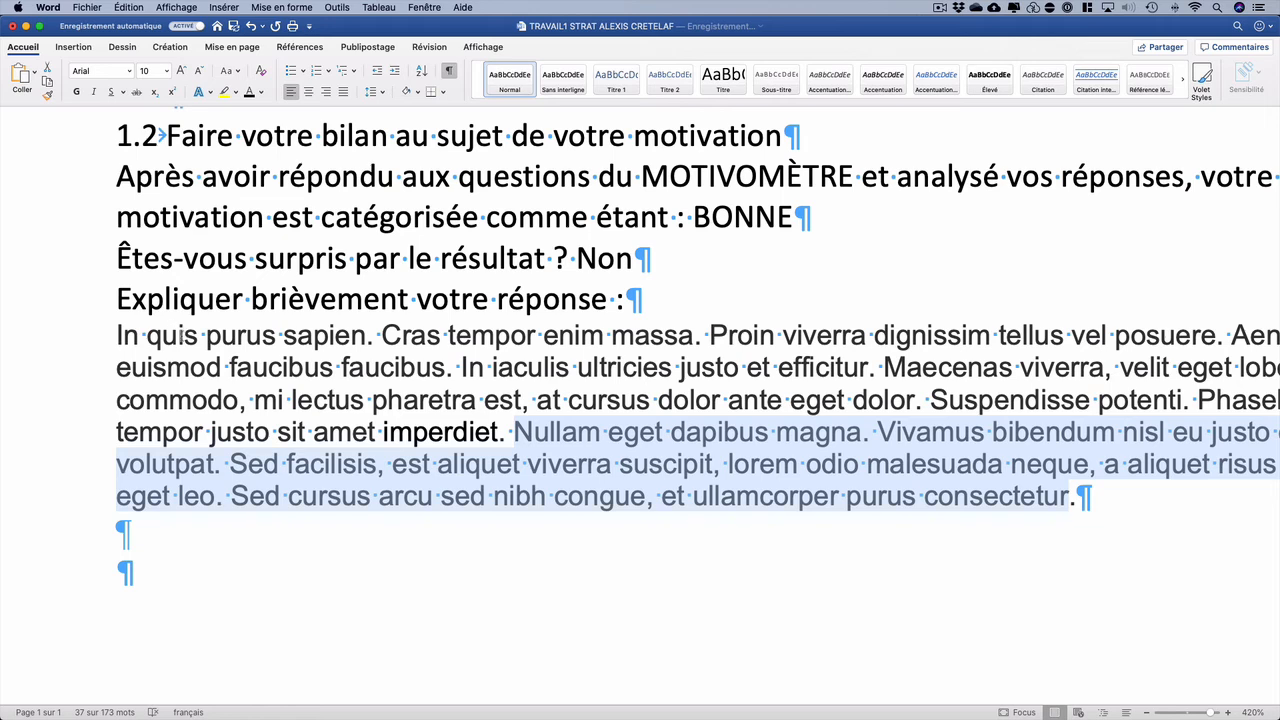
pyautogui.click(181, 336)
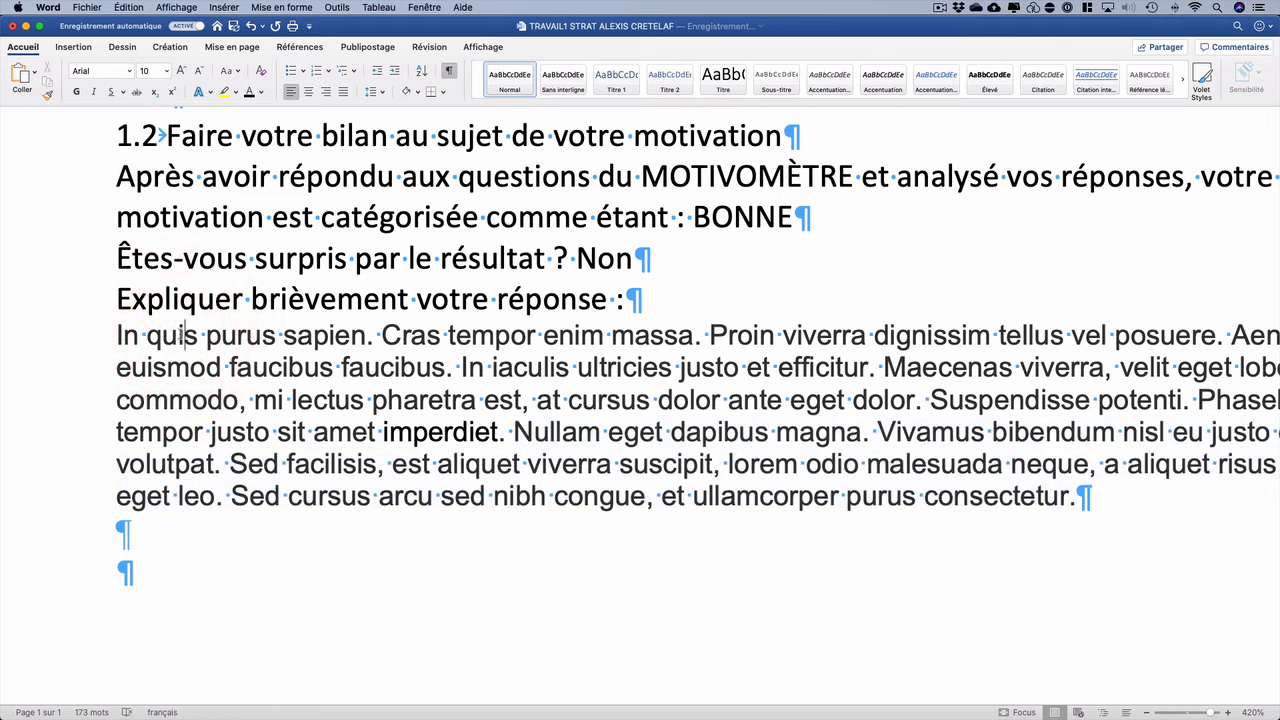
pyautogui.doubleClick(172, 336)
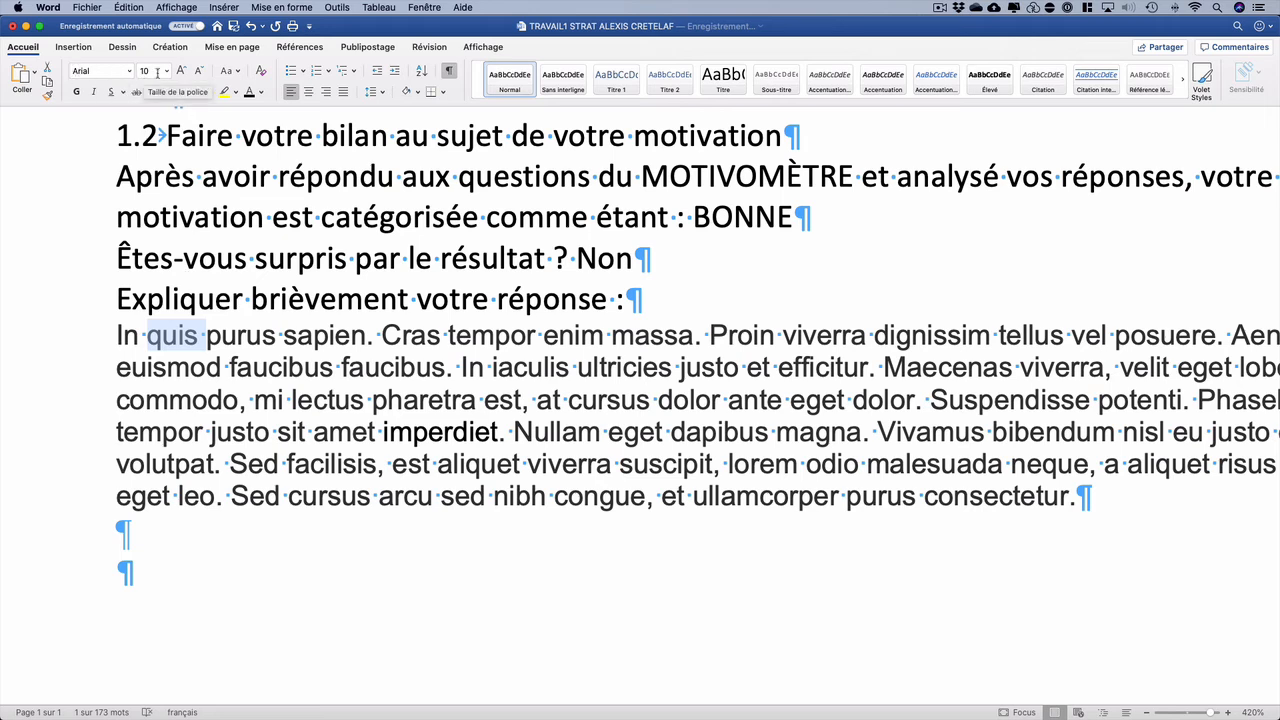
# Check the font of the "Expliquer brièvement votre réponse" line, browse the available fonts, and compare it with the "In quis purus sapien" paragraph.
pyautogui.click(176, 297)
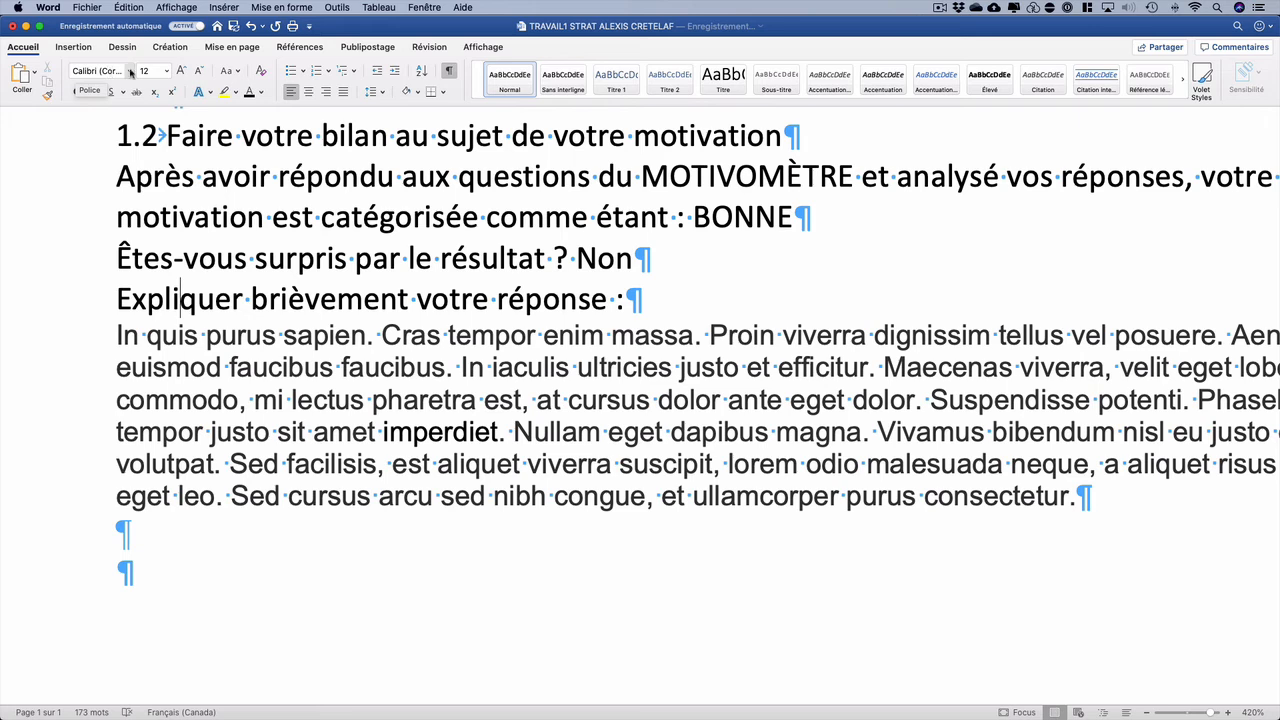
pyautogui.click(130, 72)
pyautogui.scroll(-3, 189, 340)
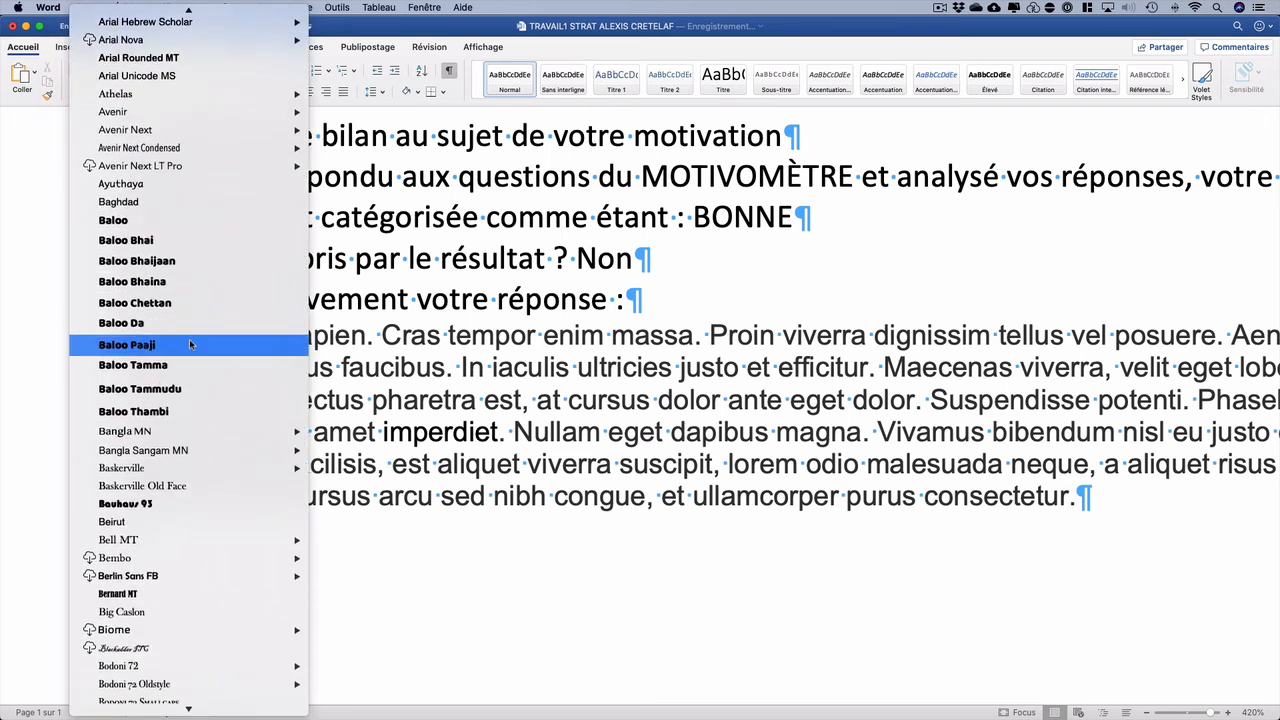
pyautogui.scroll(-5, 189, 344)
pyautogui.scroll(15, 189, 340)
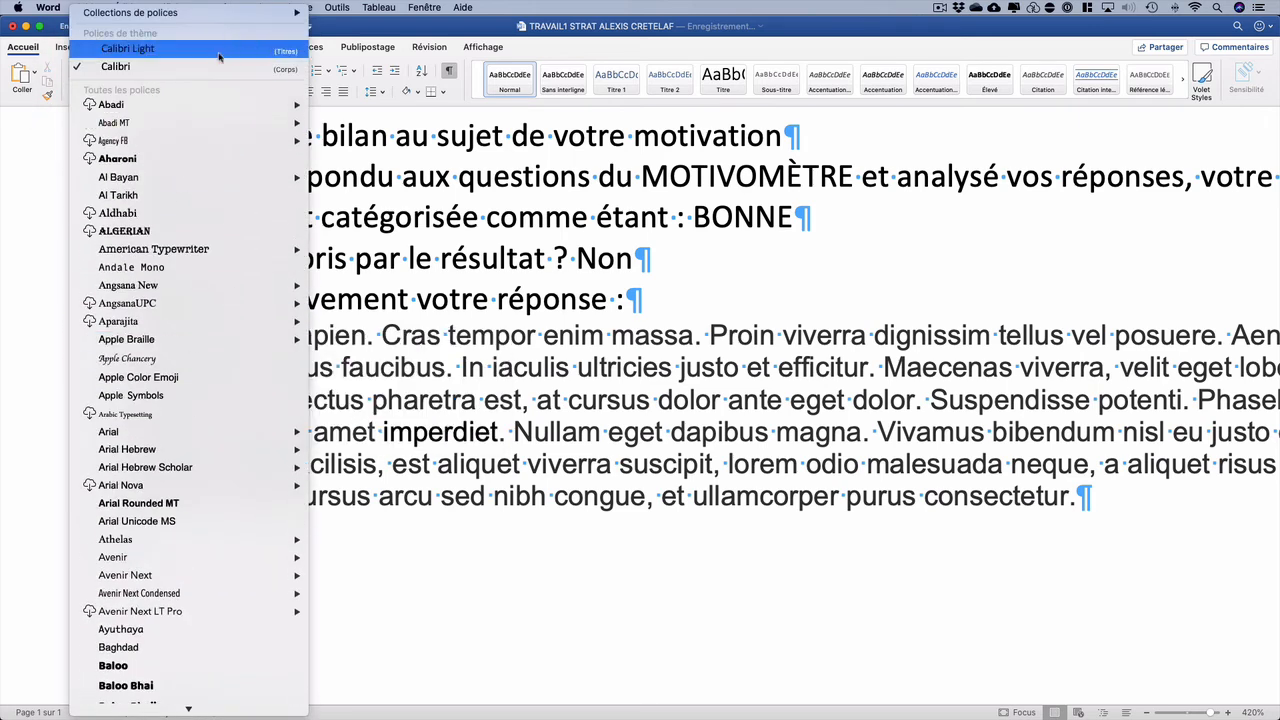
pyautogui.click(423, 30)
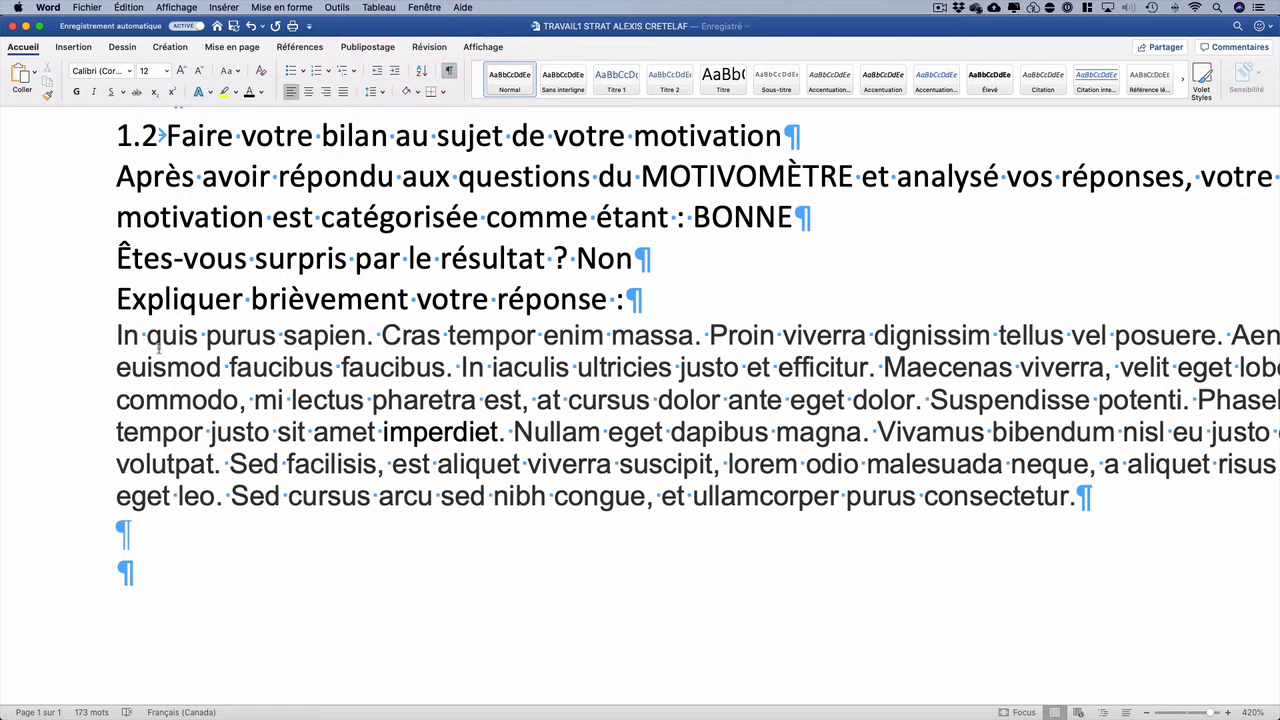
pyautogui.moveTo(117, 334); pyautogui.dragTo(90, 481)
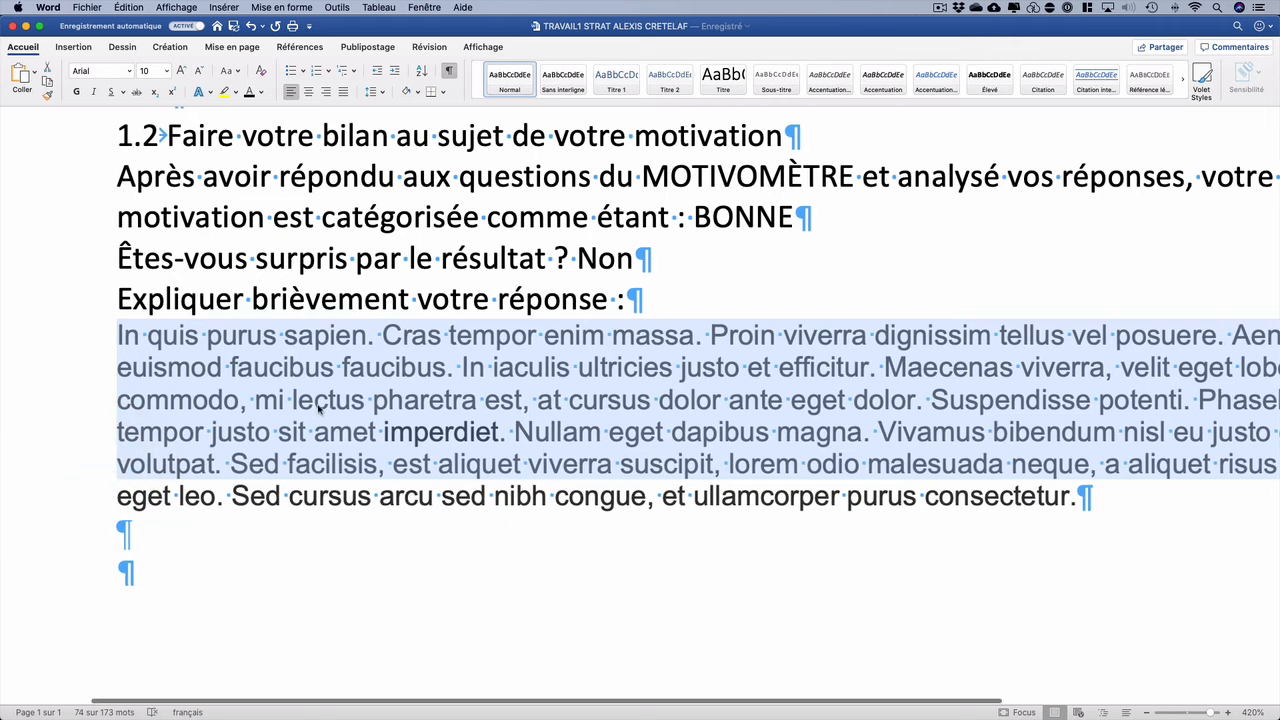
# Copy the heading "1.5 Votre résumé du Texte sur la motivation" from the PDF in Safari and paste it in Word below the "In quis purus sapien" paragraph.
pyautogui.click(1097, 502)
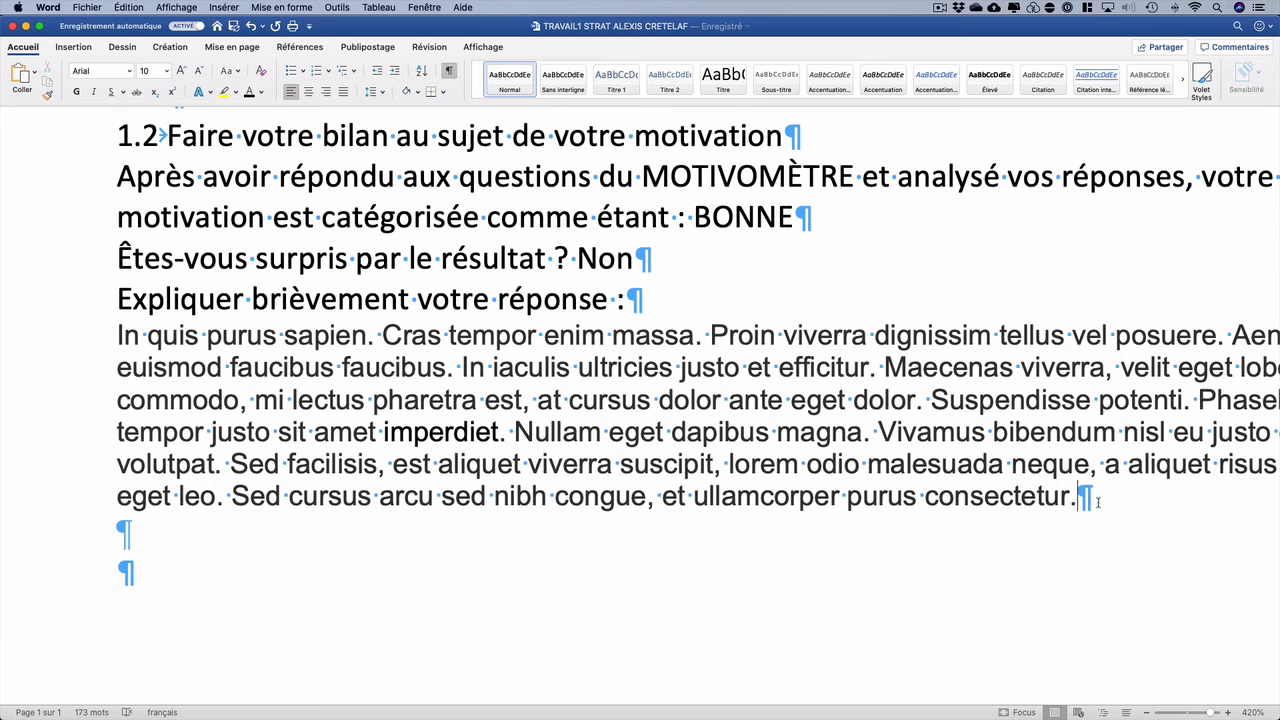
pyautogui.press('Return')
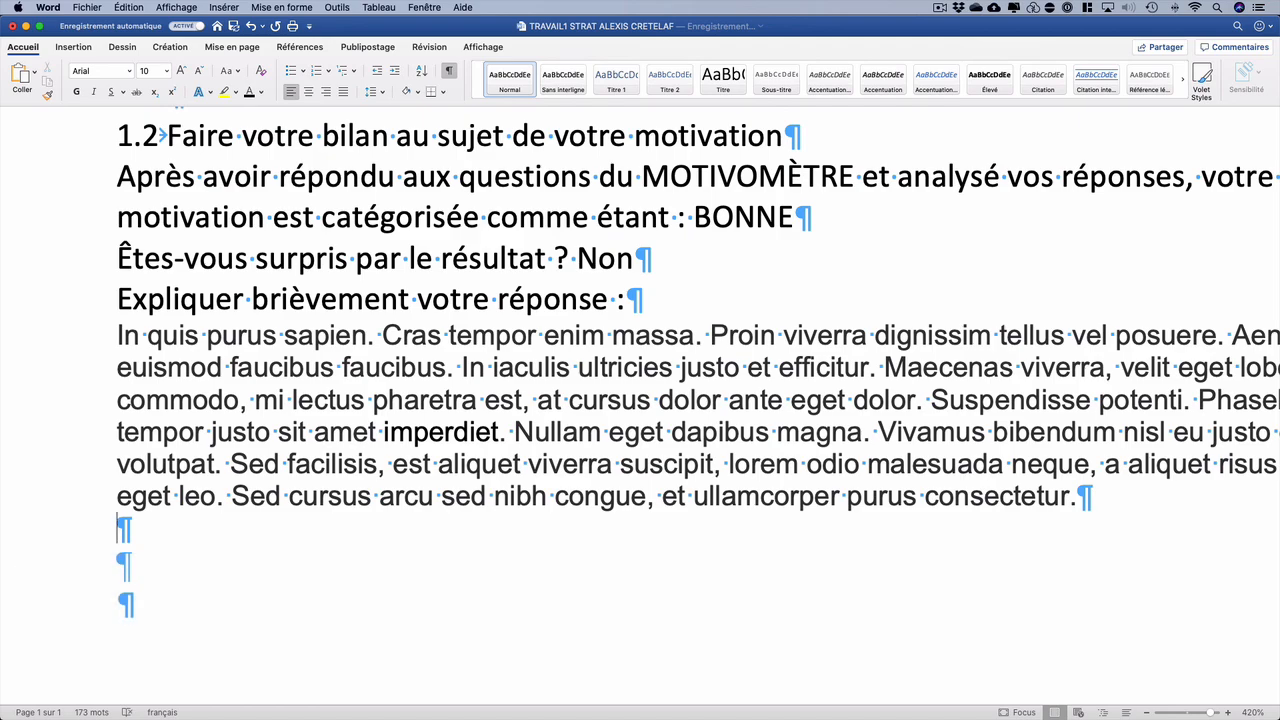
pyautogui.press('super+Tab')
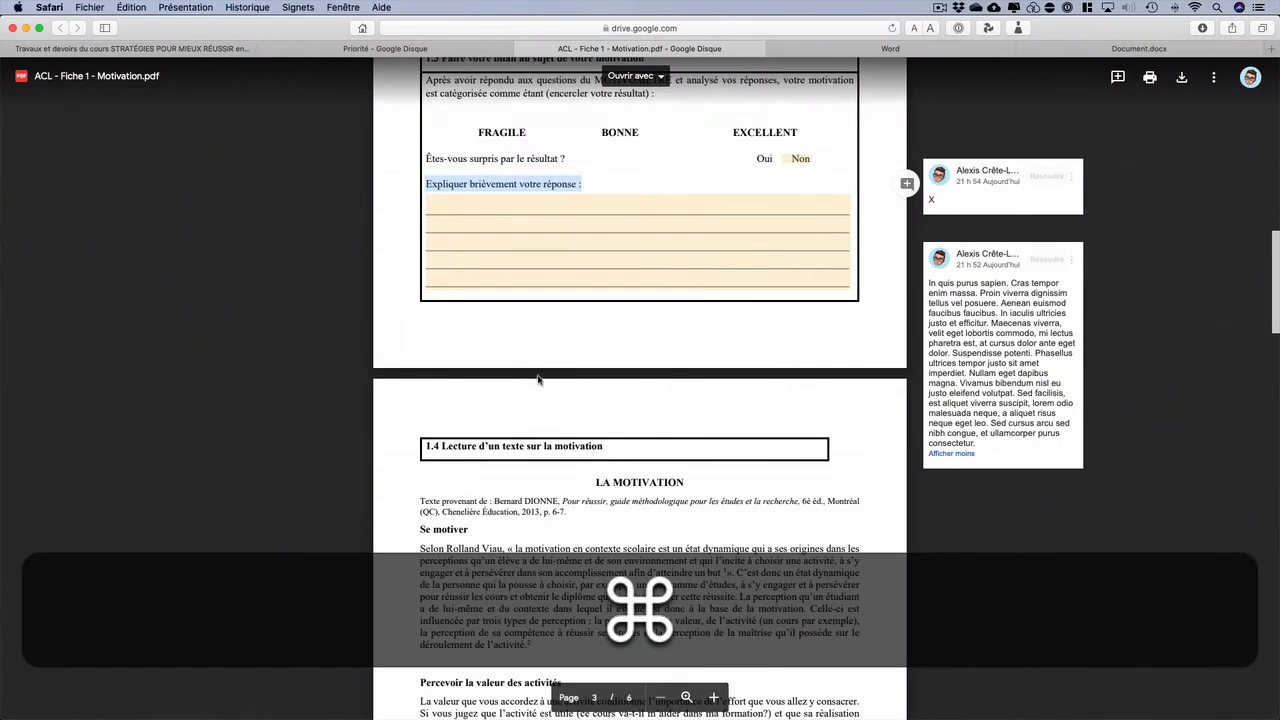
pyautogui.scroll(-10, 620, 446)
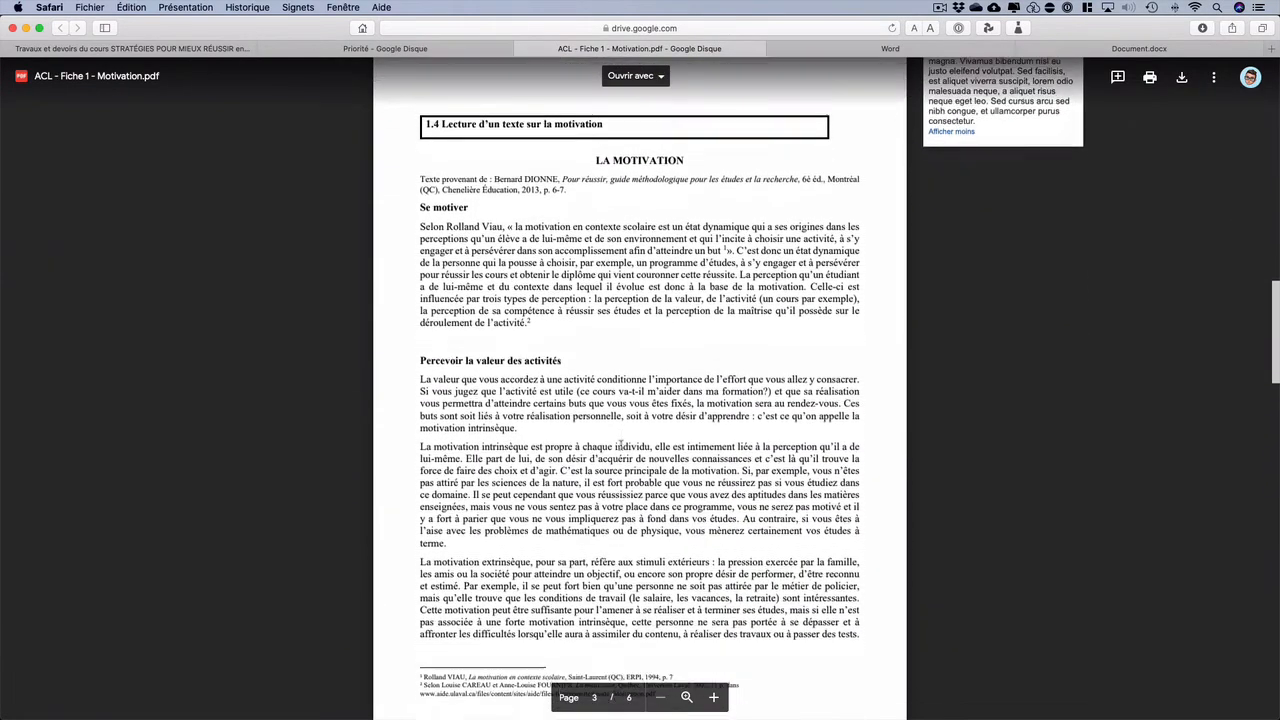
pyautogui.scroll(-15, 620, 446)
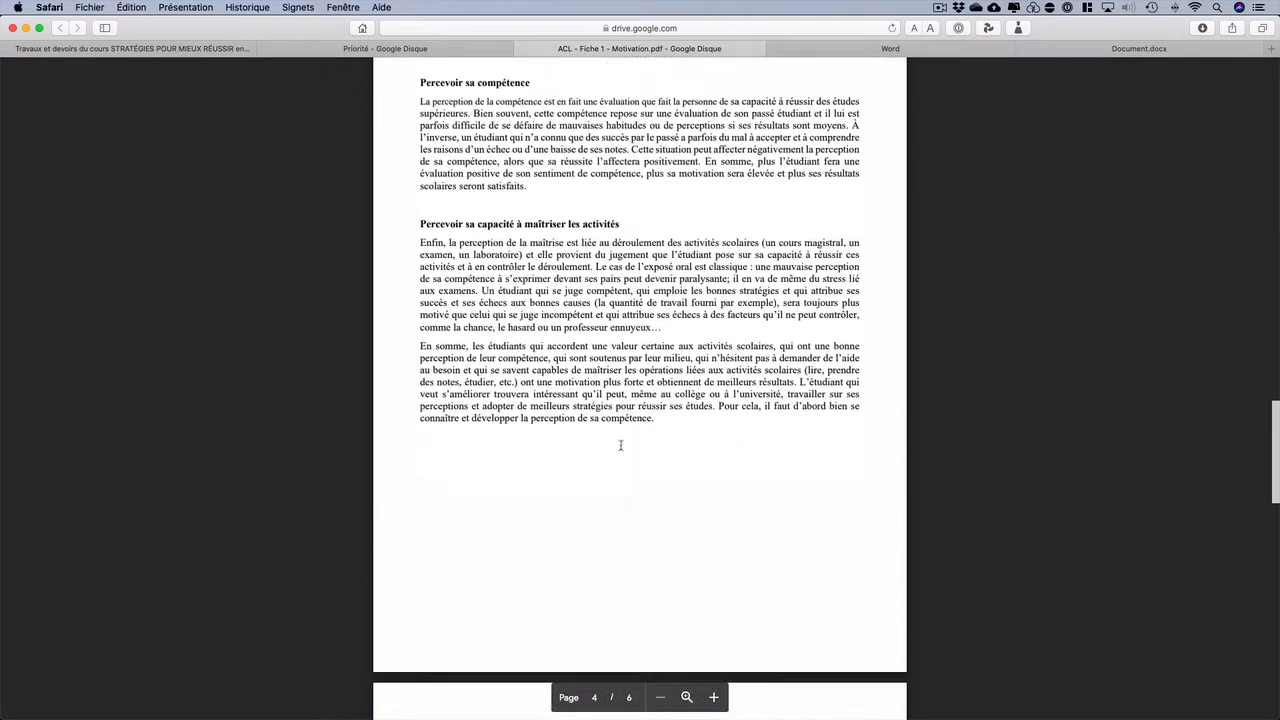
pyautogui.scroll(-6, 620, 446)
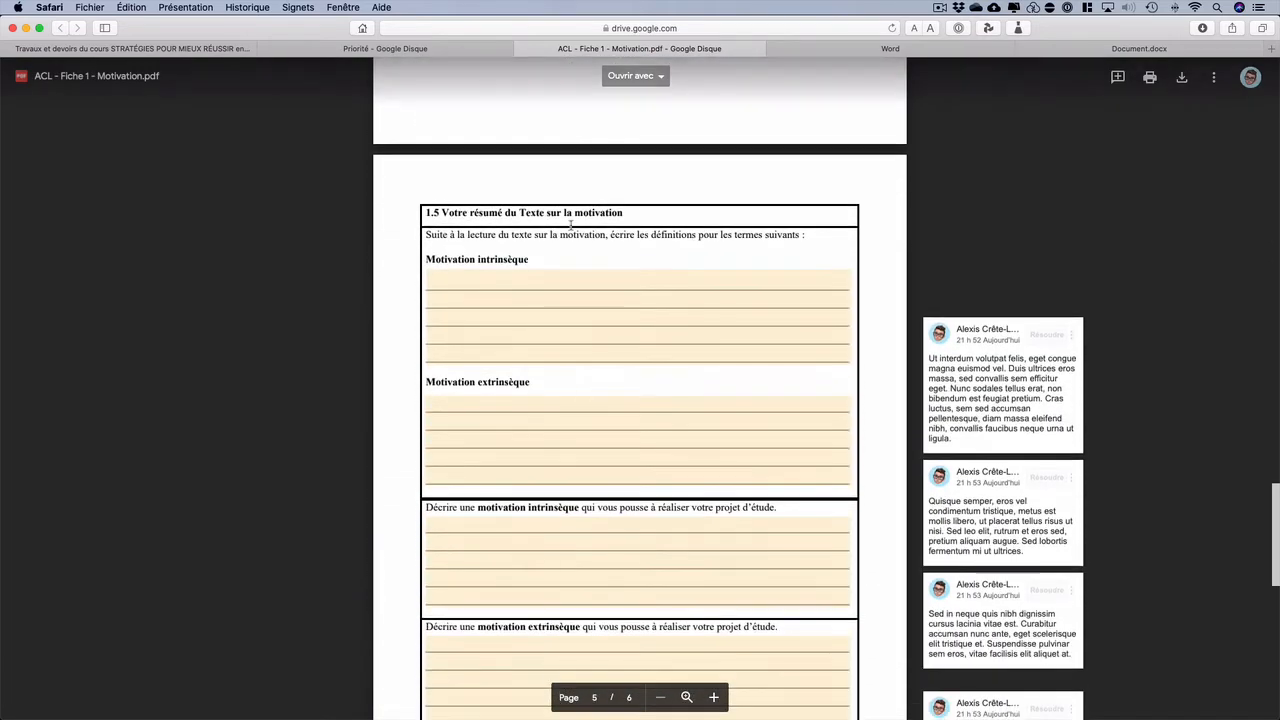
pyautogui.moveTo(428, 212); pyautogui.dragTo(613, 212)
pyautogui.press('super+c')
pyautogui.press('super+Tab')
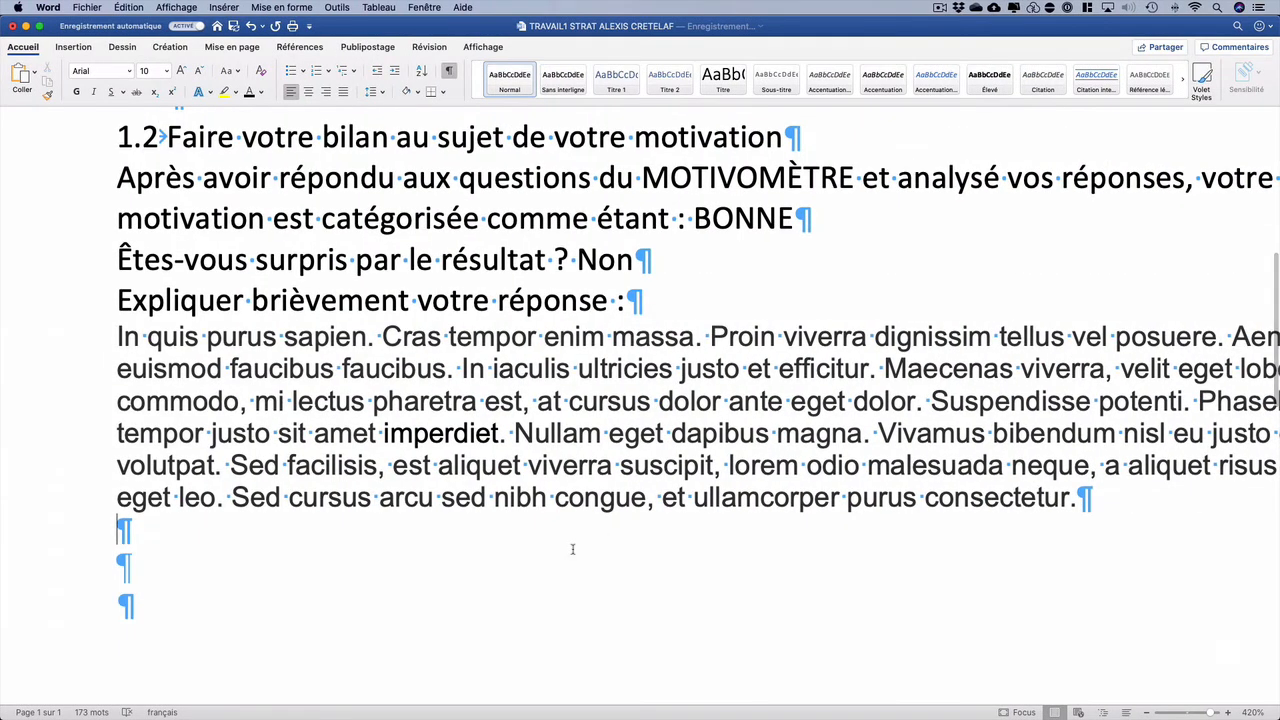
pyautogui.press('super+v')
pyautogui.press('Return')
# Copy the subheading "Motivation intrinsèque" from the PDF in Safari and paste it in Word under heading 1.5, leaving a blank line between.
pyautogui.press('super+Tab')
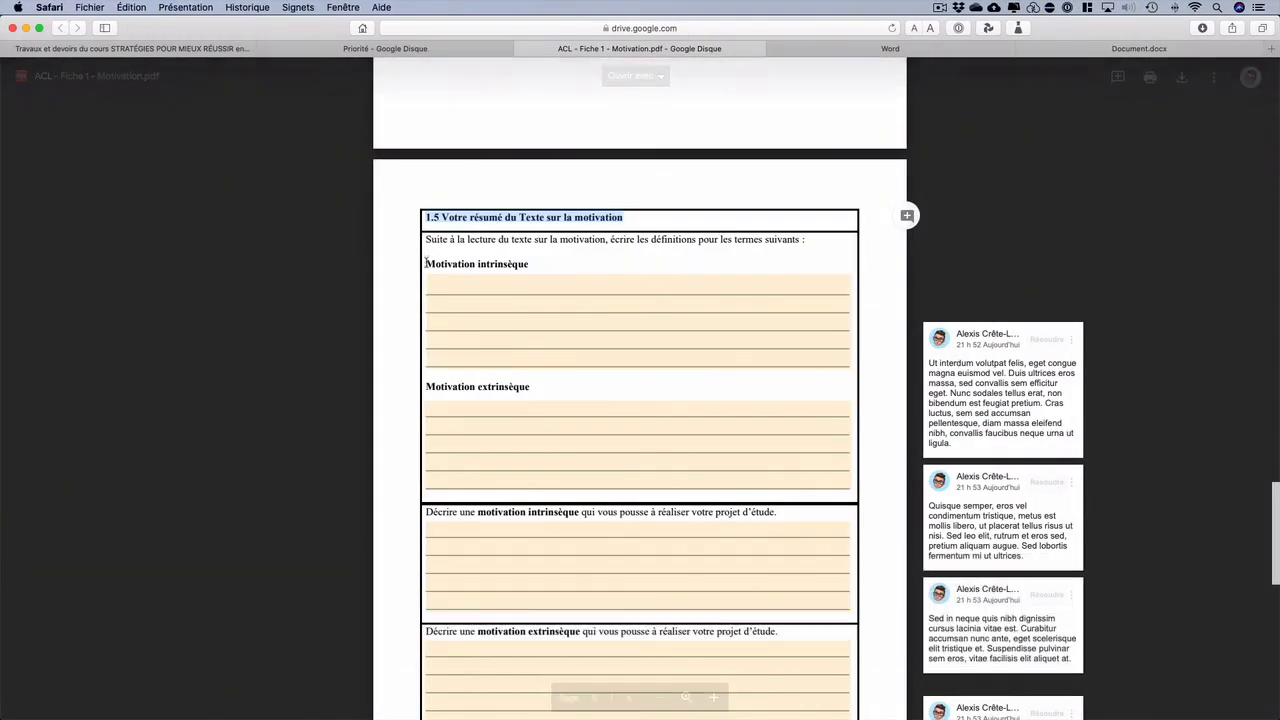
pyautogui.moveTo(427, 264); pyautogui.dragTo(805, 362)
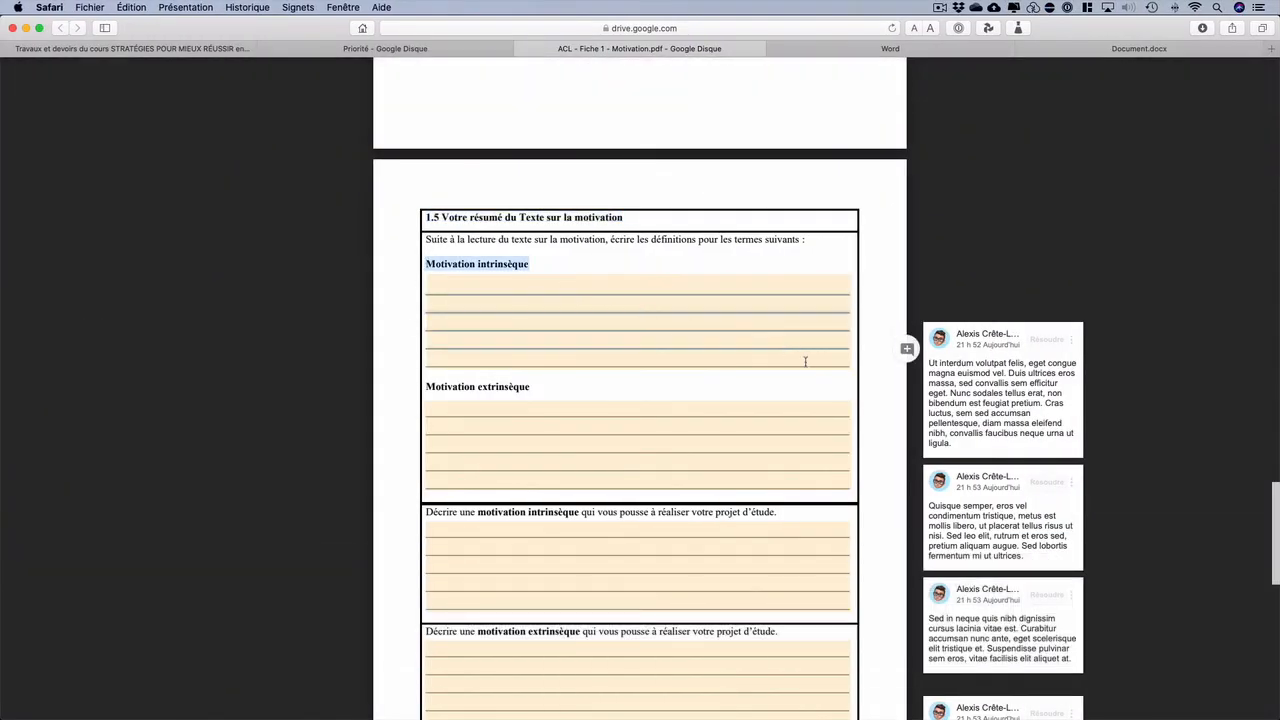
pyautogui.click(535, 258)
pyautogui.click(427, 263)
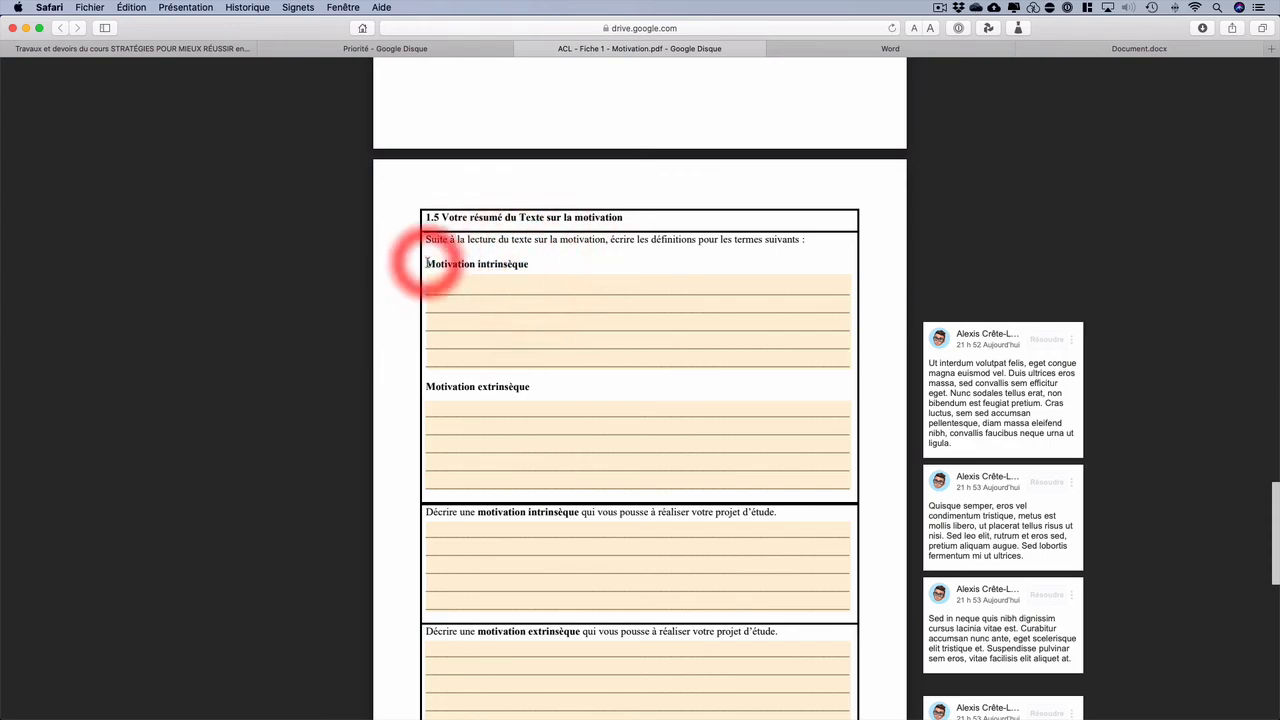
pyautogui.moveTo(427, 263); pyautogui.dragTo(514, 266)
pyautogui.press('super+Tab')
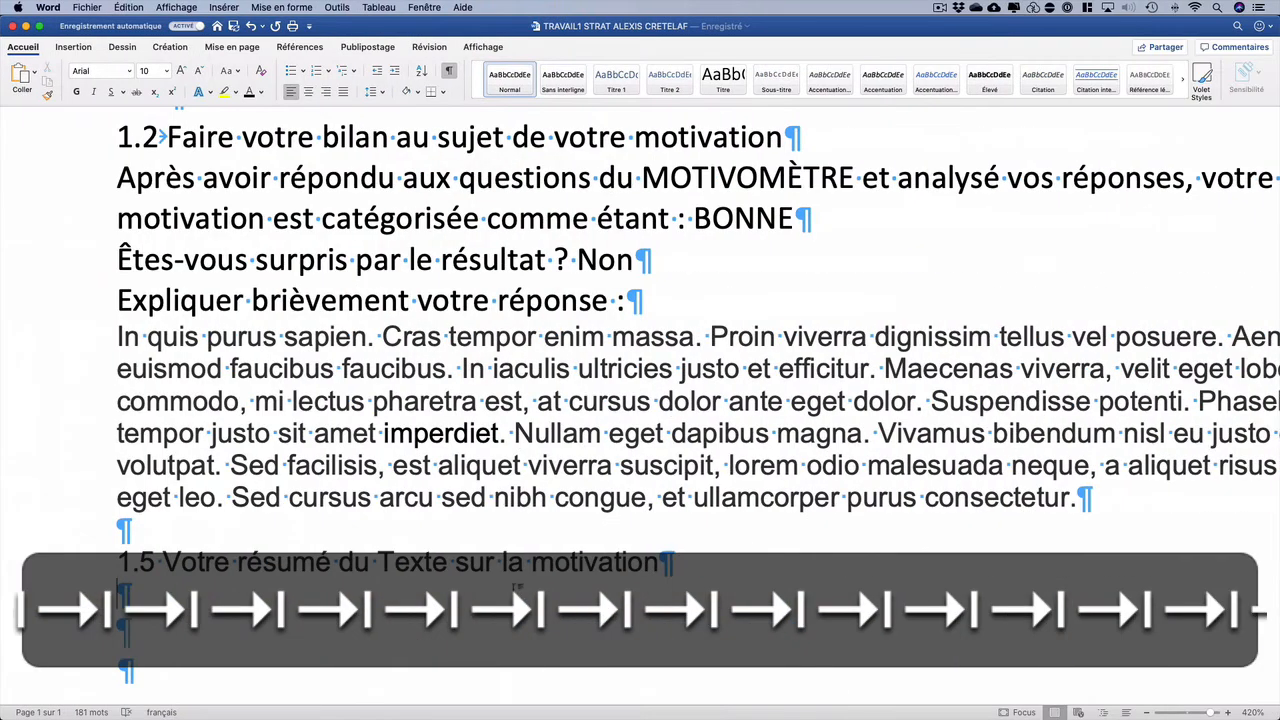
pyautogui.click(457, 597)
pyautogui.press('Return')
pyautogui.press('super+v')
# Copy the subheading "Motivation extrinsèque" from the PDF in Safari and paste it in Word below "Motivation intrinsèque".
pyautogui.press('super+Tab')
pyautogui.moveTo(427, 387); pyautogui.dragTo(529, 387)
pyautogui.press('super+c')
pyautogui.press('super+Tab')
pyautogui.press('super+v')
# Copy the "Ut interdum volutpat felis" comment from the PDF in Safari and paste it in Word under "Motivation intrinsèque".
pyautogui.press('super+Tab')
pyautogui.click(634, 356)
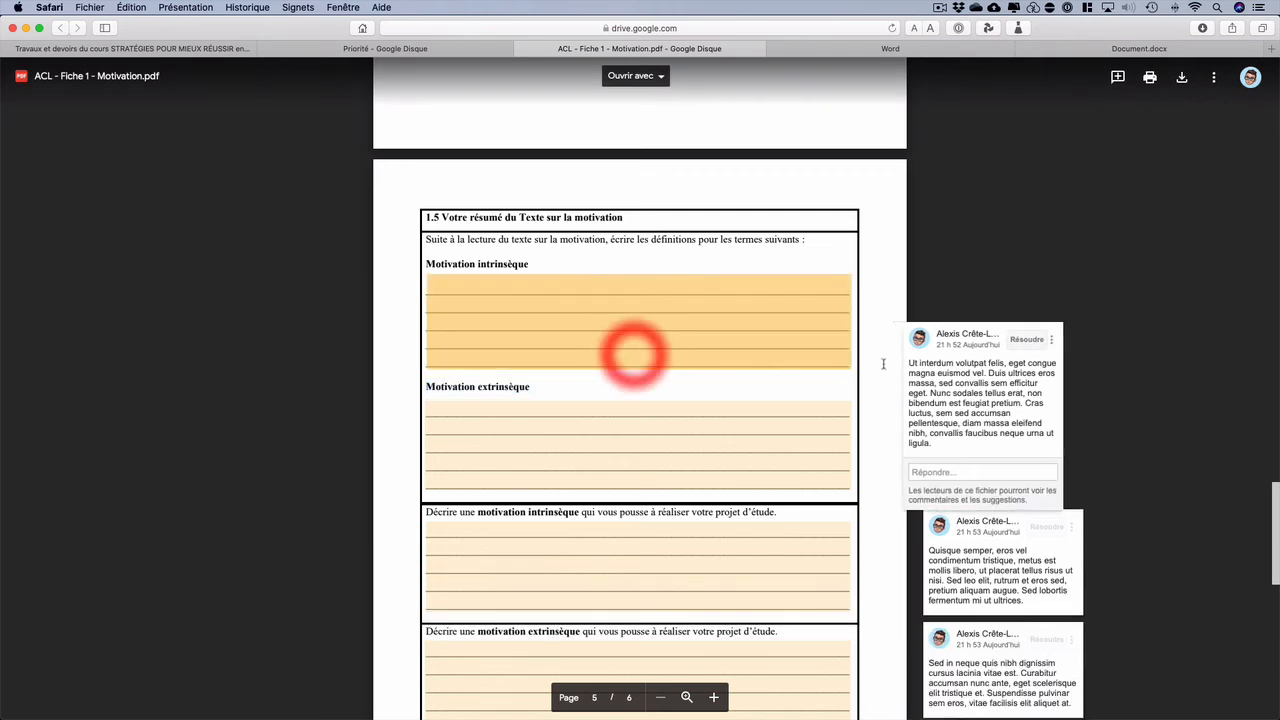
pyautogui.tripleClick(943, 396)
pyautogui.press('super+c')
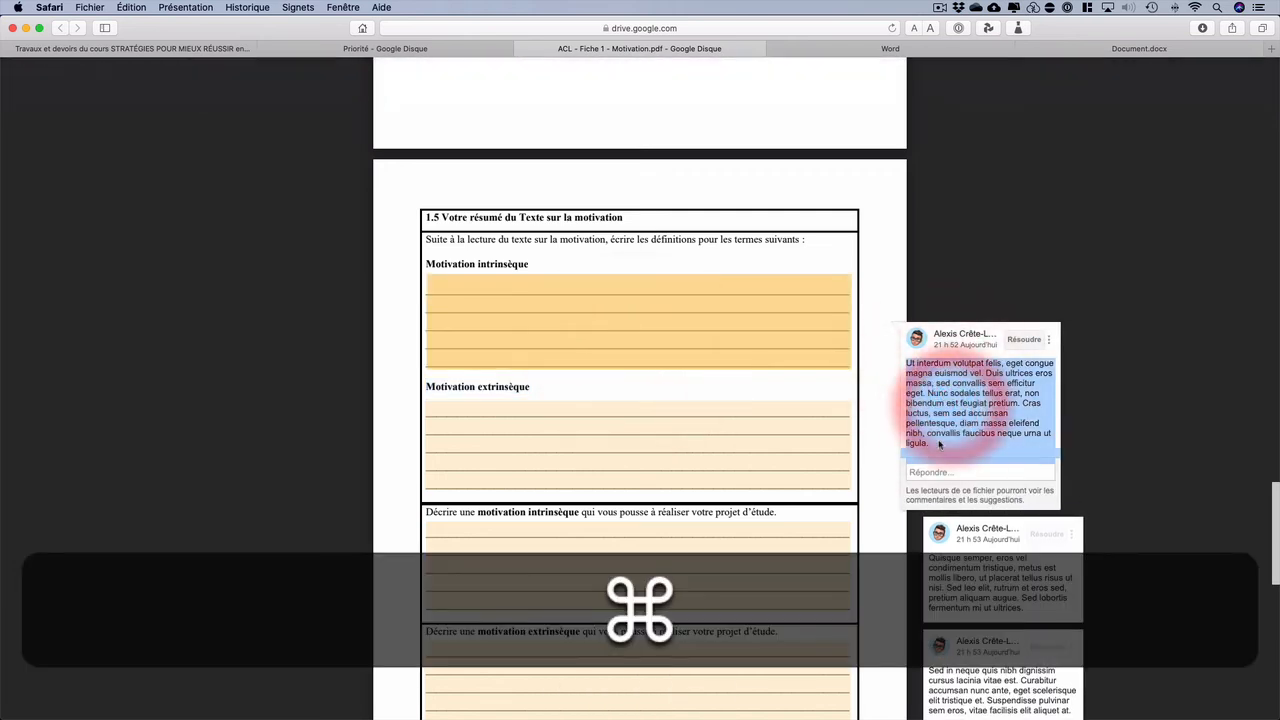
pyautogui.press('super+c')
pyautogui.press('super+Tab')
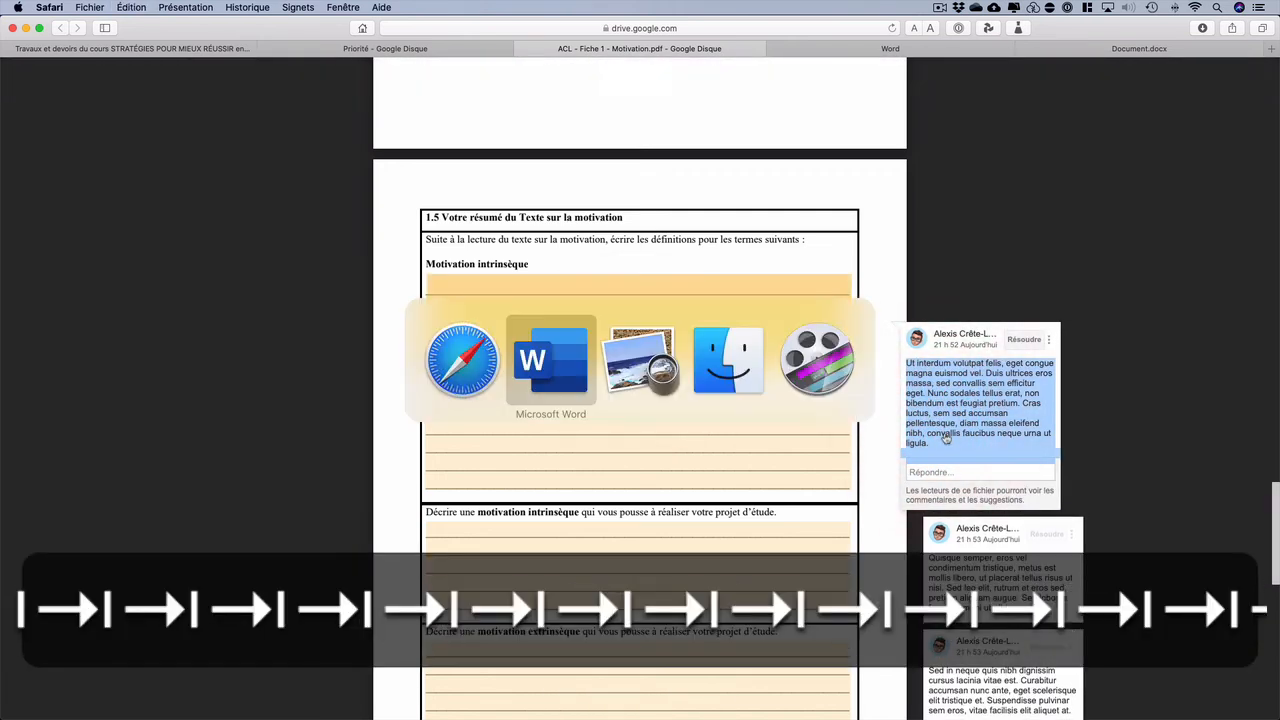
pyautogui.press('super+v')
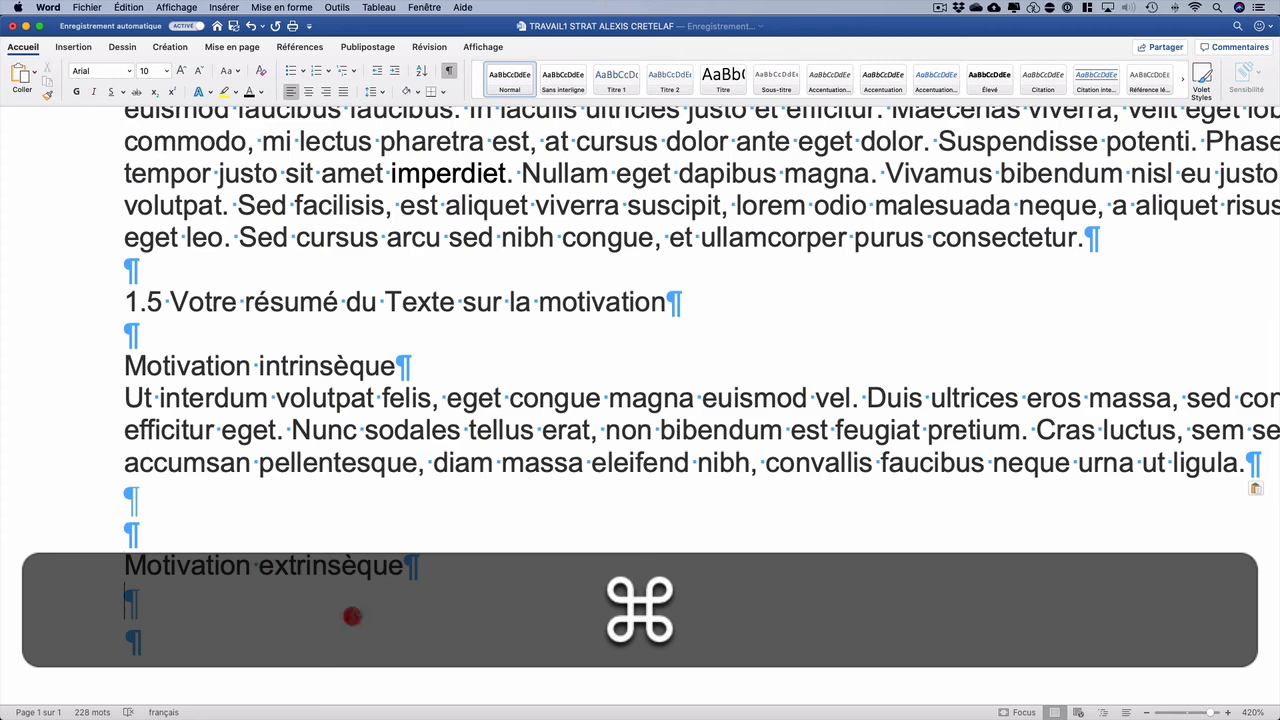
# Copy the "Quisque semper" comment from the PDF in Safari and paste it in Word under "Motivation extrinsèque".
pyautogui.press('super+Tab')
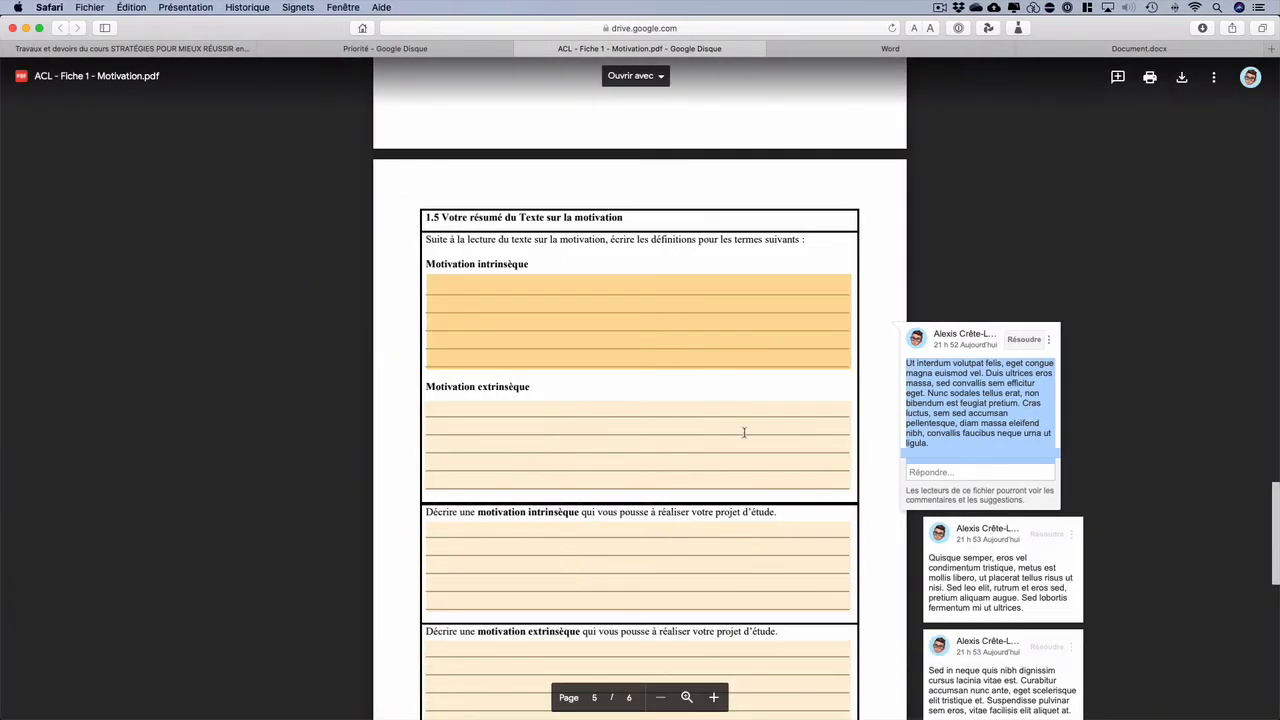
pyautogui.click(743, 432)
pyautogui.doubleClick(935, 478)
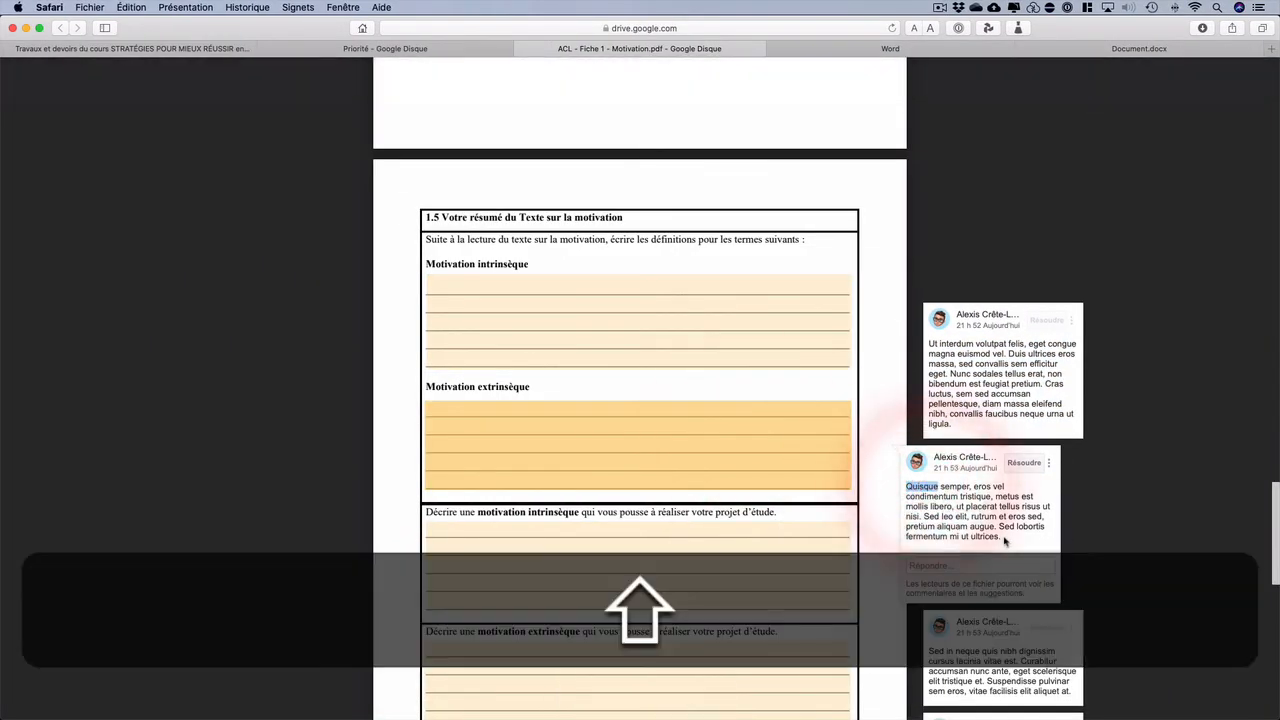
pyautogui.keyDown('shift'); pyautogui.click(1001, 531); pyautogui.keyUp('shift')
pyautogui.press('super+c')
pyautogui.press('super+Tab')
pyautogui.press('super+v')
# Delete the surplus blank lines above "Motivation extrinsèque" and below the "Quisque semper" paragraph.
pyautogui.press('BackSpace')
pyautogui.press('BackSpace')
pyautogui.press('BackSpace')
pyautogui.press('BackSpace')
pyautogui.press('BackSpace')
pyautogui.press('BackSpace')
pyautogui.press('BackSpace')
pyautogui.click(110, 556)
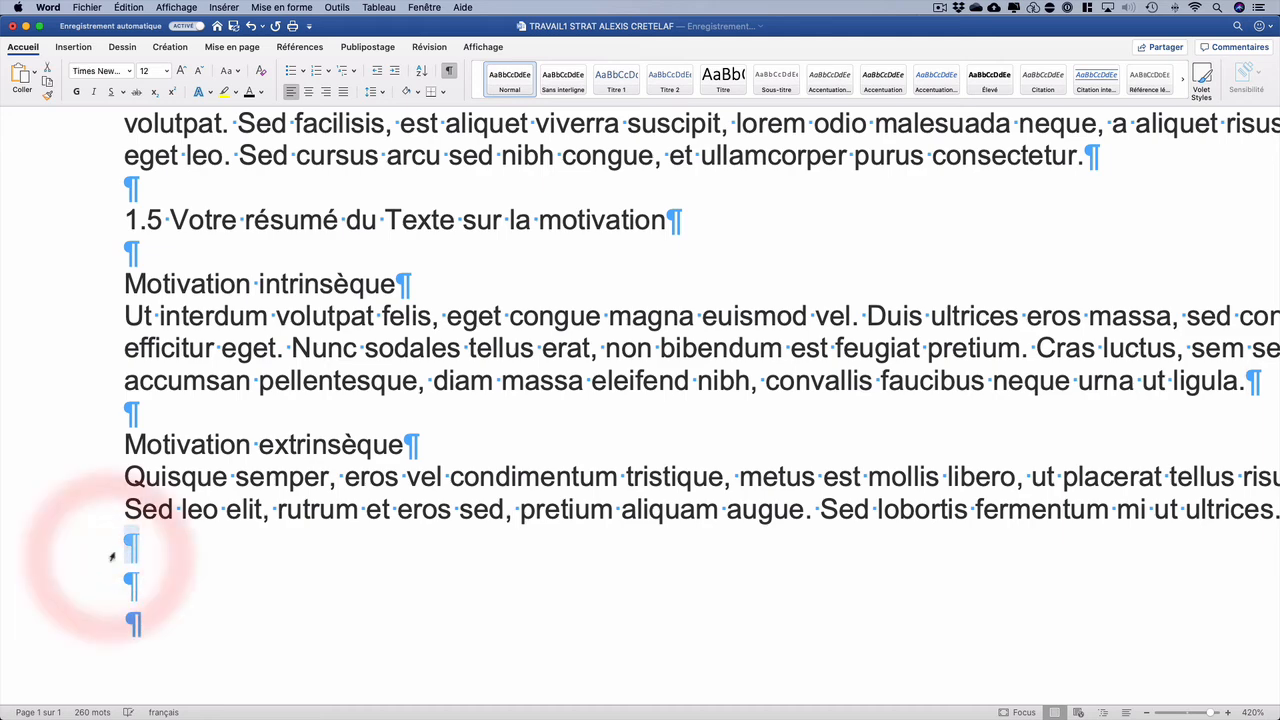
pyautogui.press('BackSpace')
pyautogui.press('BackSpace')
pyautogui.press('BackSpace')
pyautogui.press('BackSpace')
pyautogui.press('BackSpace')
pyautogui.press('BackSpace')
pyautogui.press('BackSpace')
pyautogui.press('BackSpace')
pyautogui.press('BackSpace')
pyautogui.press('BackSpace')
pyautogui.press('BackSpace')
pyautogui.press('BackSpace')
# Copy "Décrire une motivation intrinsèque qui vous pousse à réaliser votre projet d'étude." from the PDF in Safari and paste it in Word on the last line.
pyautogui.press('super+Tab')
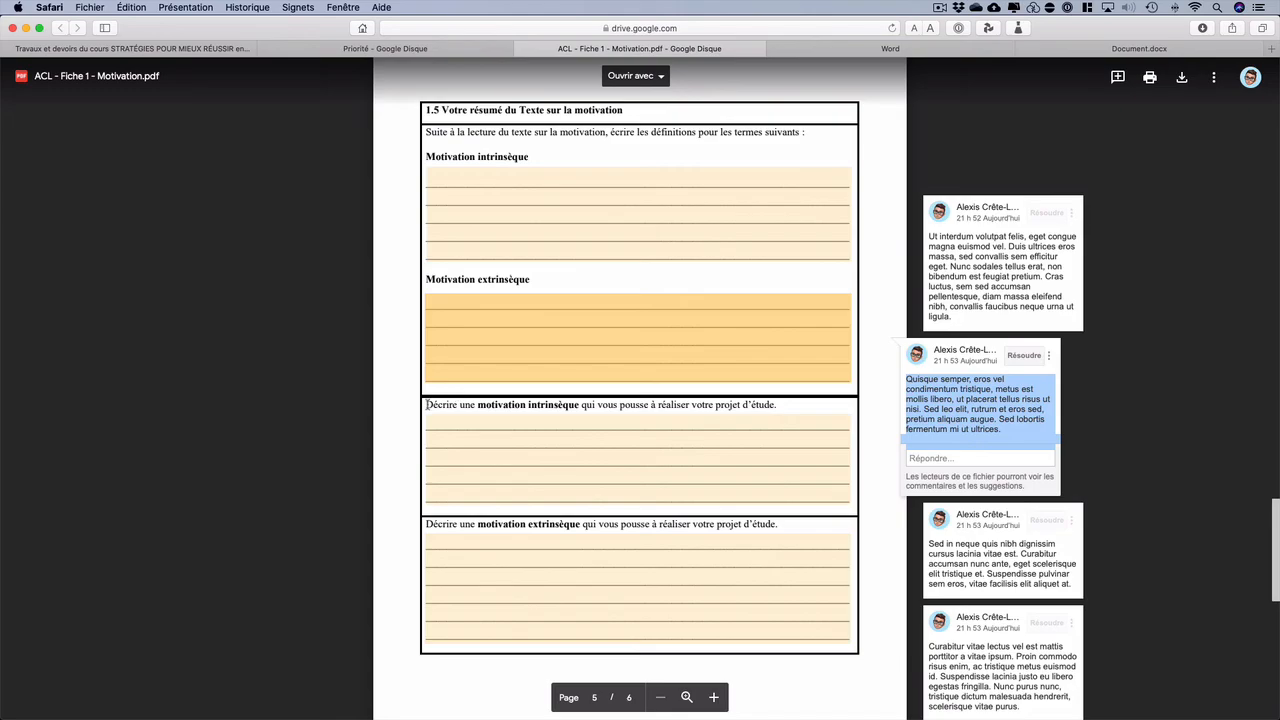
pyautogui.moveTo(427, 404); pyautogui.dragTo(776, 404)
pyautogui.press('super+c')
pyautogui.press('super+Tab')
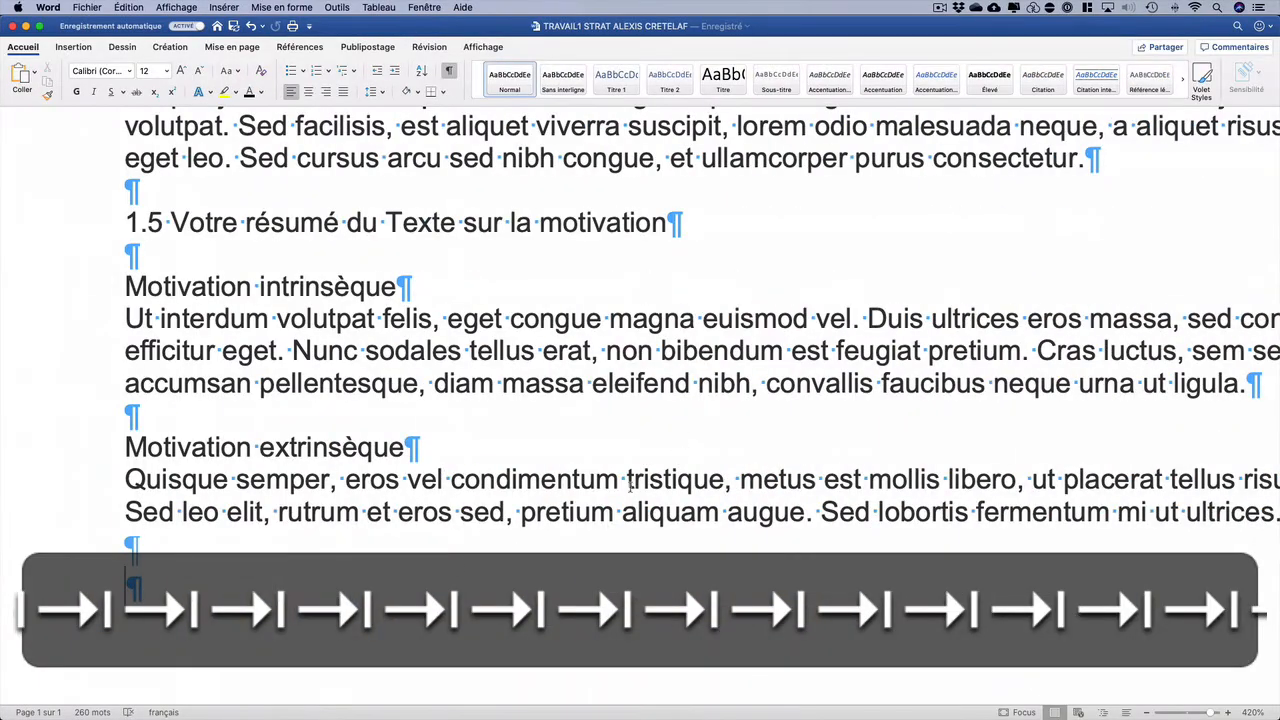
pyautogui.press('super+v')
pyautogui.press('Return')
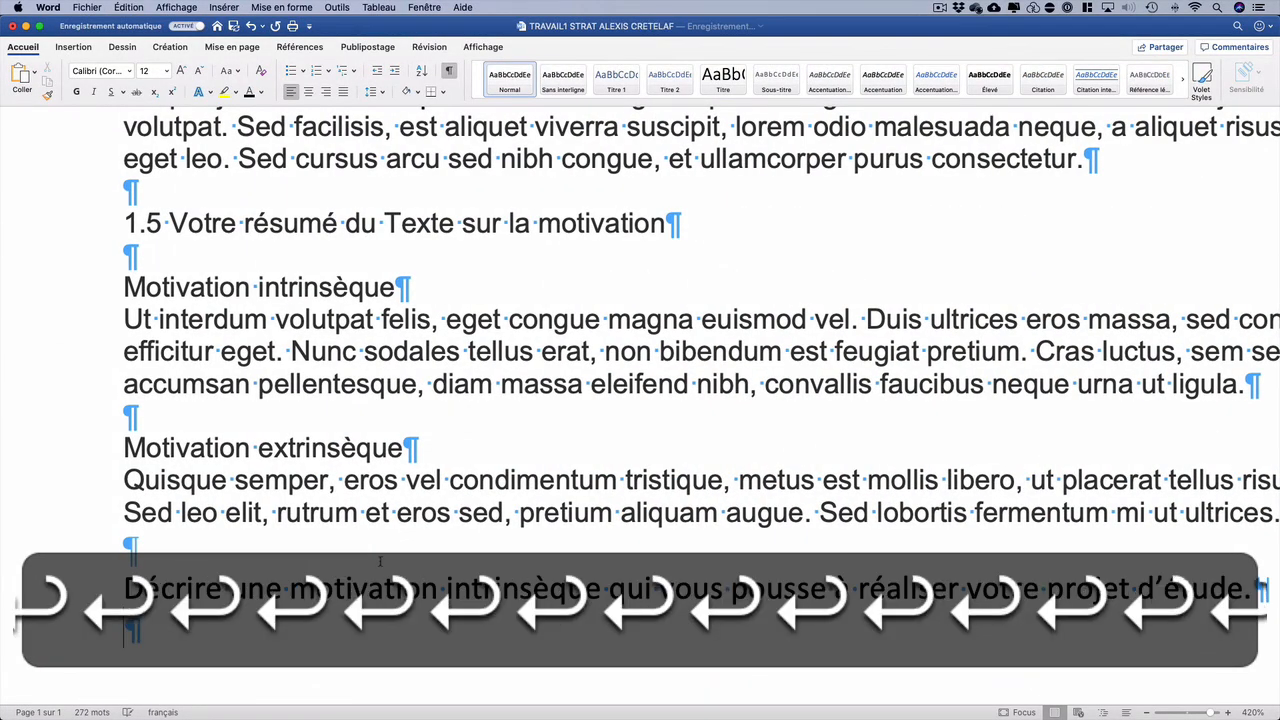
# Copy the "Sed in neque quis nibh" comment from the PDF in Safari and paste it in Word below the "Décrire une motivation intrinsèque" question.
pyautogui.press('super+Tab')
pyautogui.click(769, 467)
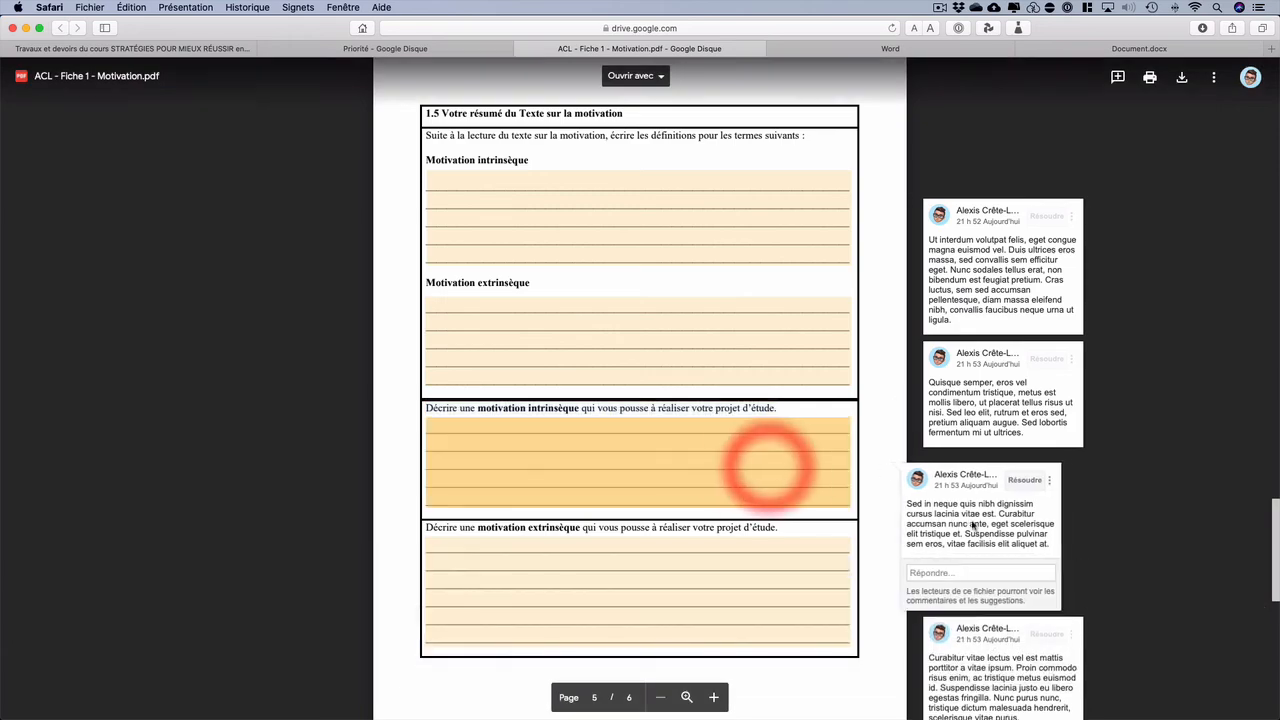
pyautogui.tripleClick(936, 513)
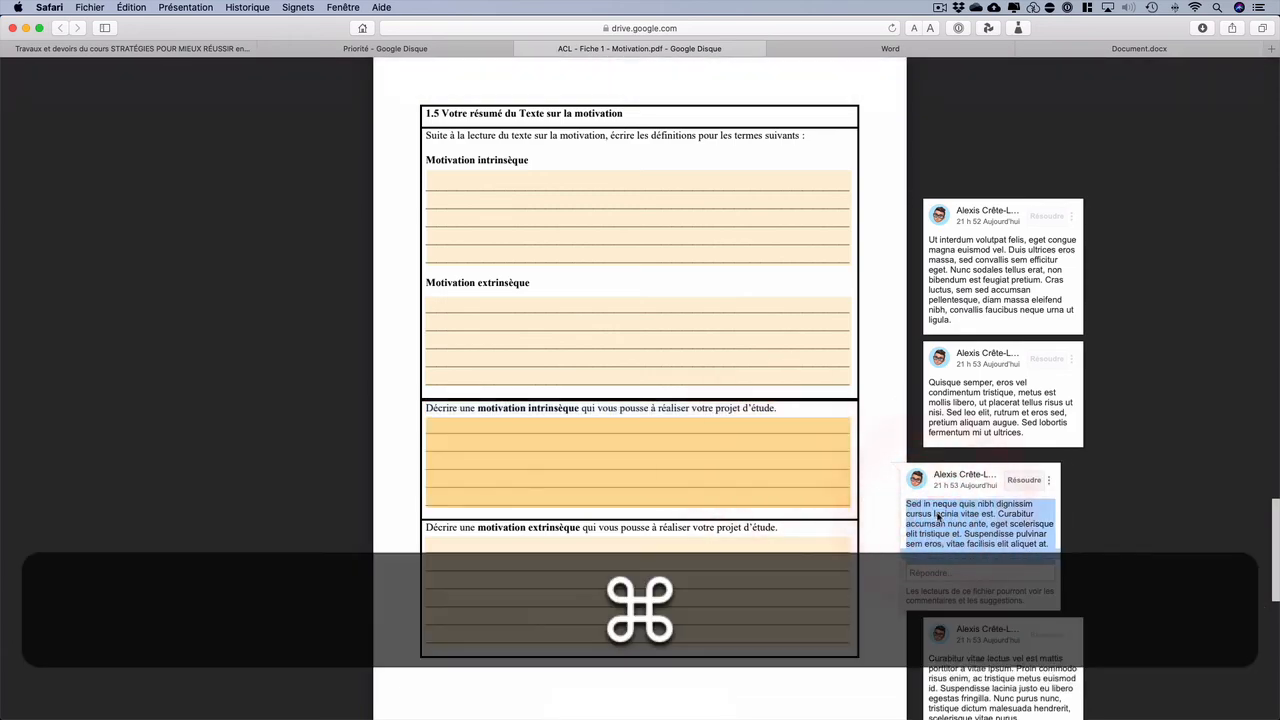
pyautogui.press('super+Tab')
pyautogui.click(237, 640)
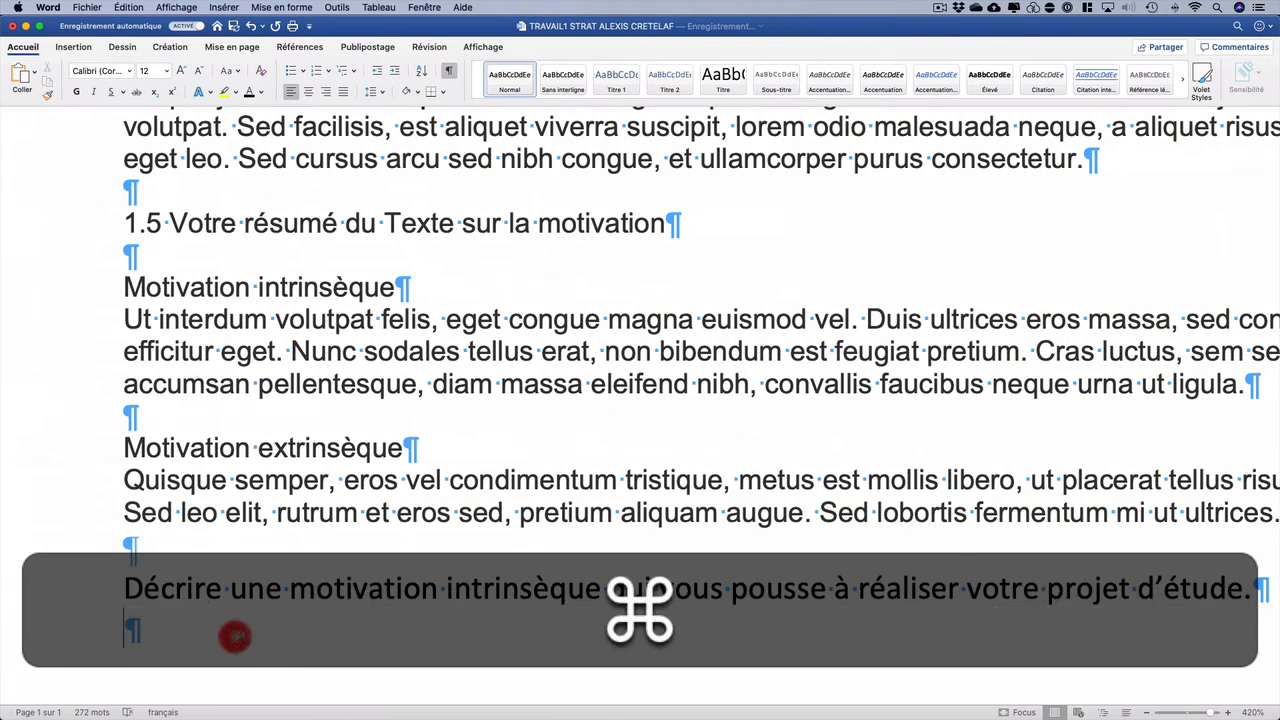
pyautogui.press('super+v')
# Copy the heading "1.6 Conclusion" from the PDF in Safari and paste it in Word on the last line, followed by a new line.
pyautogui.press('super+Tab')
pyautogui.scroll(-5, 641, 562)
pyautogui.scroll(-5, 641, 562)
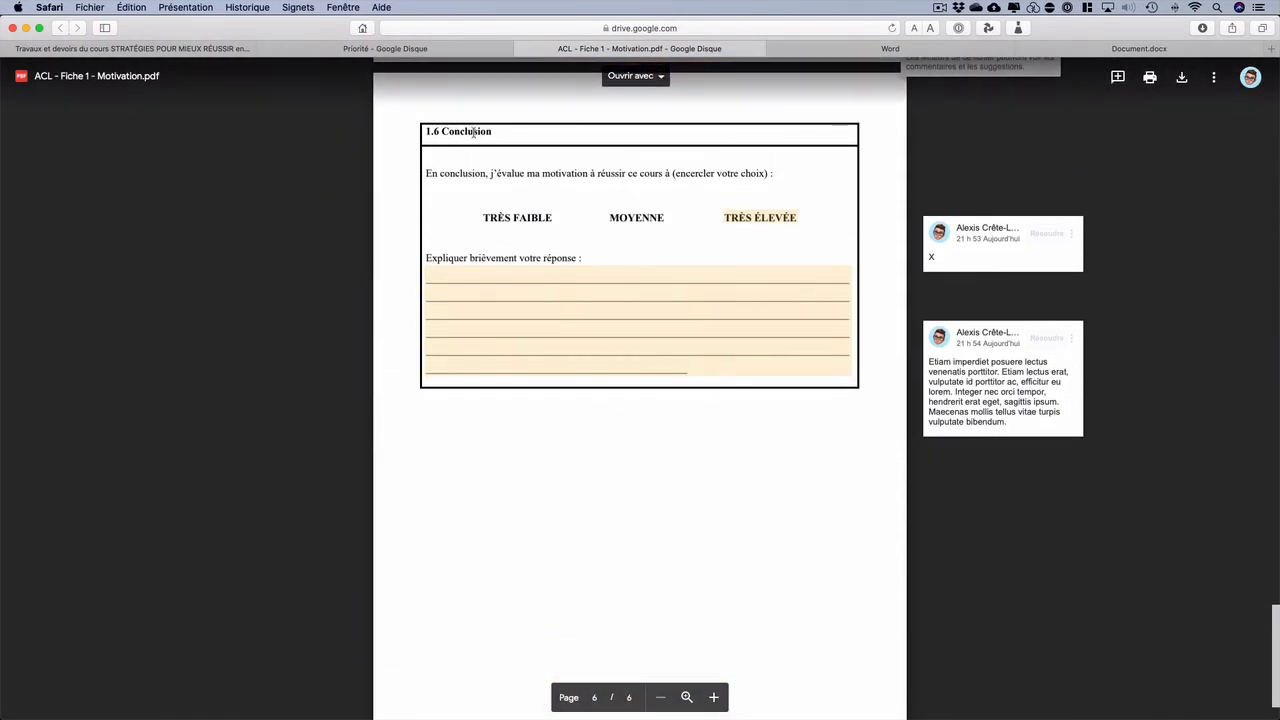
pyautogui.click(424, 130)
pyautogui.click(464, 131)
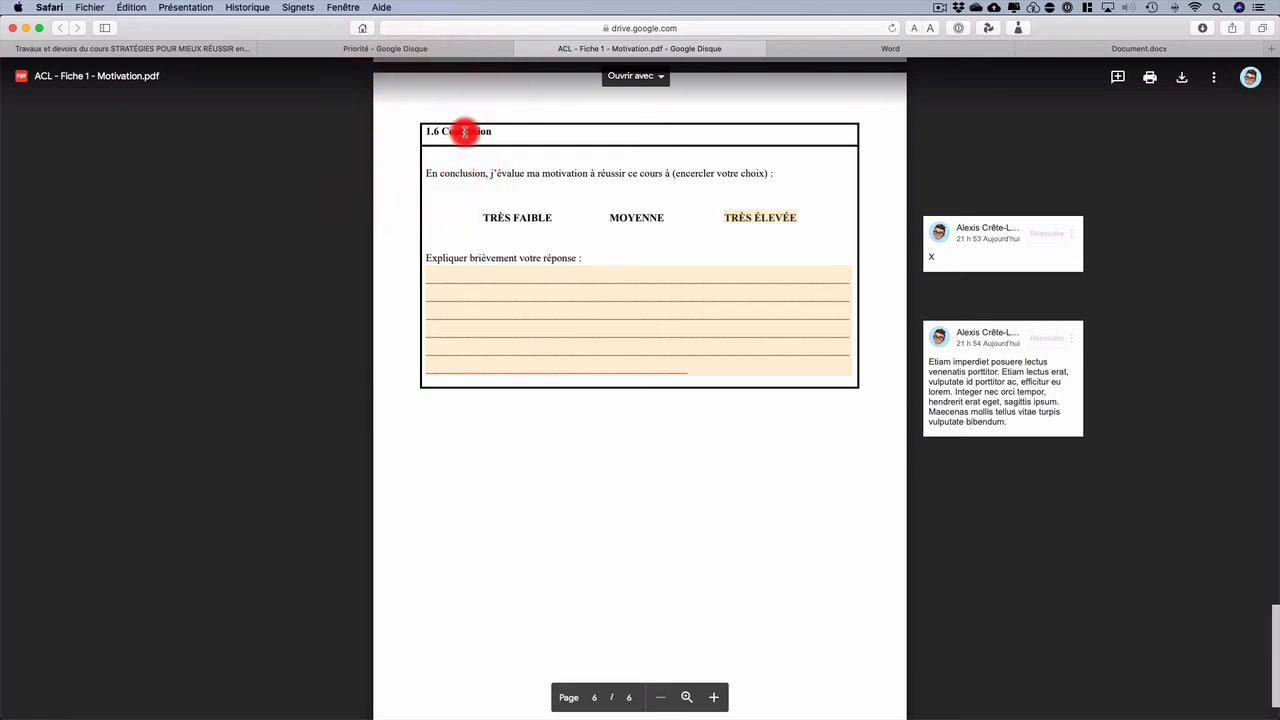
pyautogui.click(492, 131)
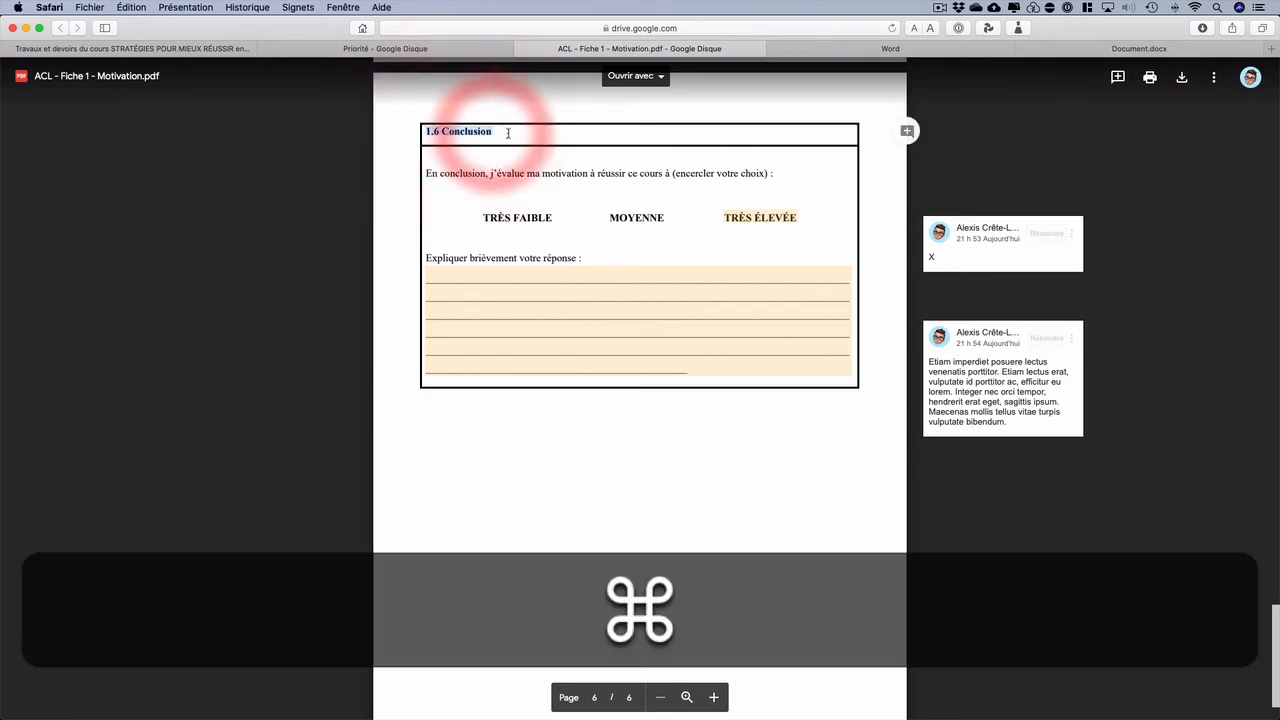
pyautogui.press('super+Tab')
pyautogui.press('super+v')
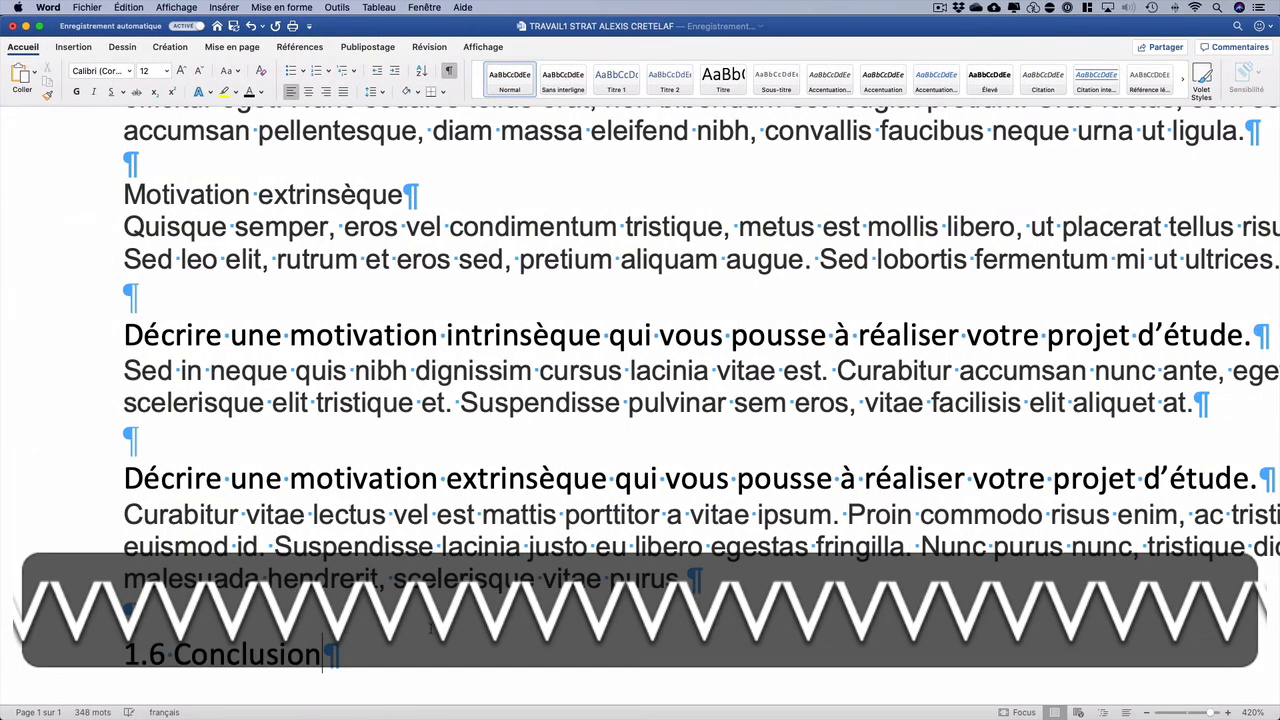
pyautogui.press('Return')
# Copy "En conclusion, j'évalue ma motivation à réussir ce cours à (encercler votre choix) :" from the PDF in Safari and paste it in Word below "1.6 Conclusion".
pyautogui.press('super+Tab')
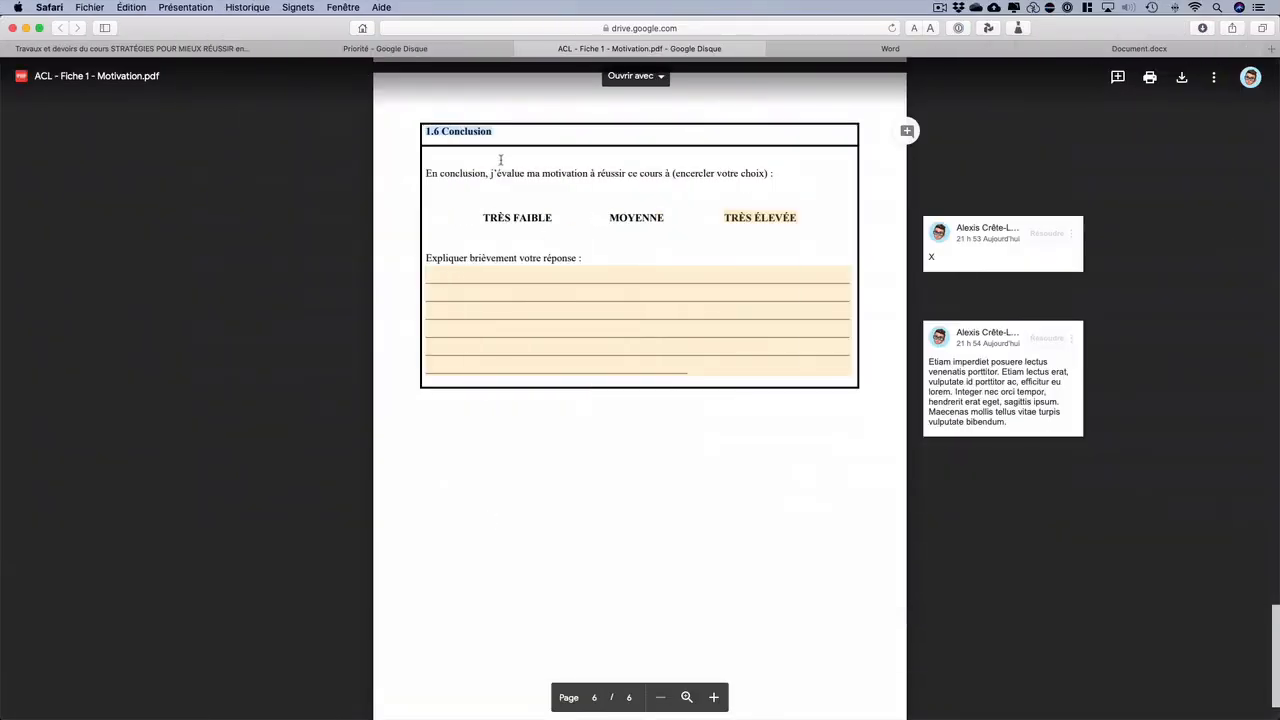
pyautogui.moveTo(432, 175); pyautogui.dragTo(734, 173)
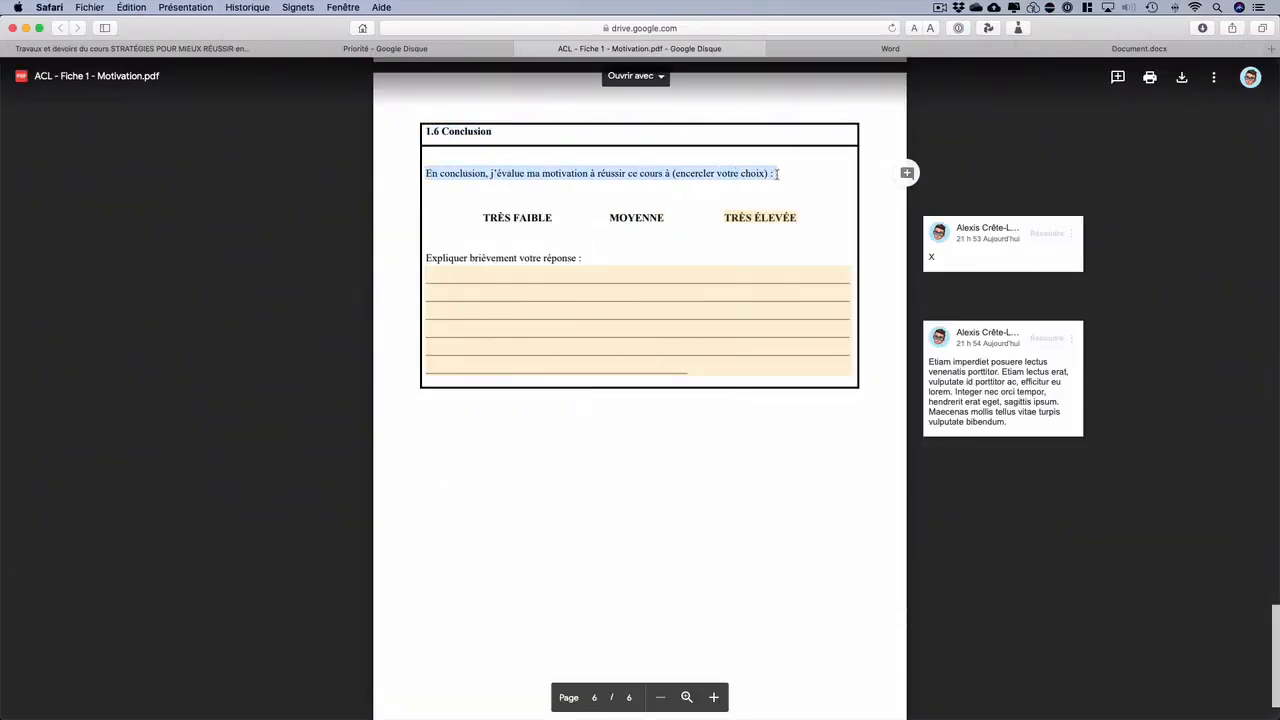
pyautogui.press('super+c')
pyautogui.press('super+Tab')
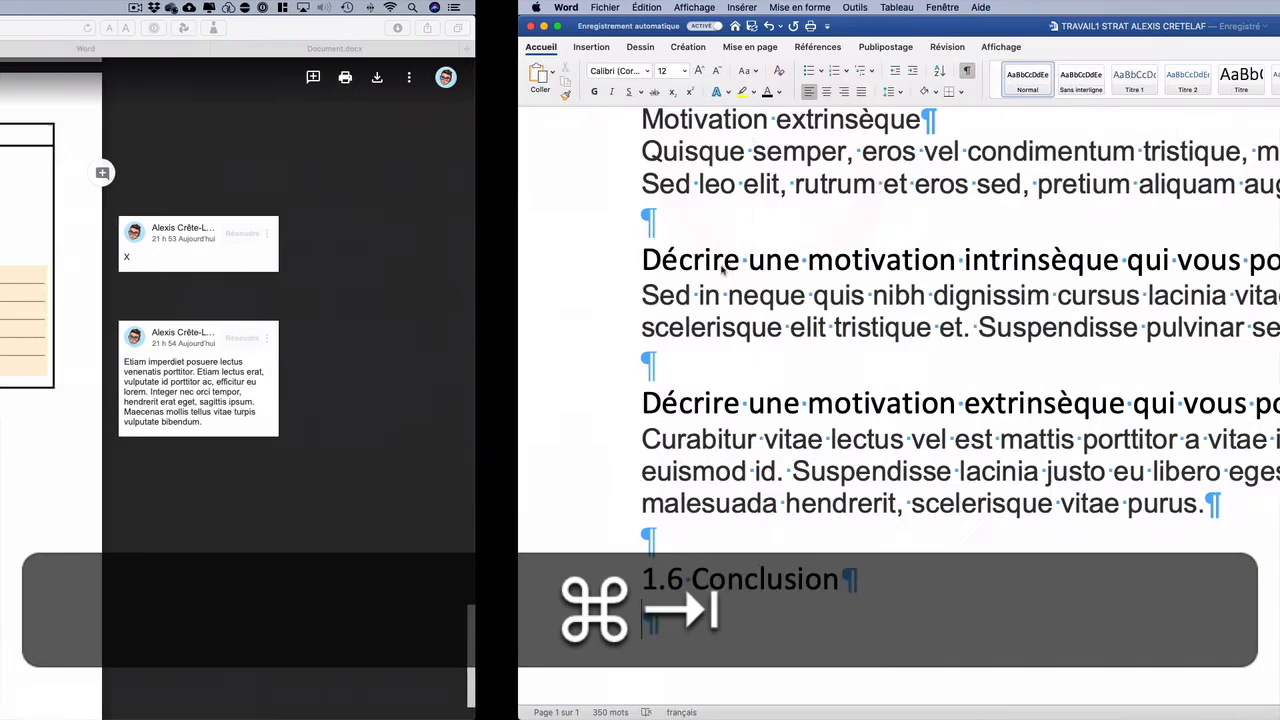
pyautogui.press('super+v')
pyautogui.press('Return')
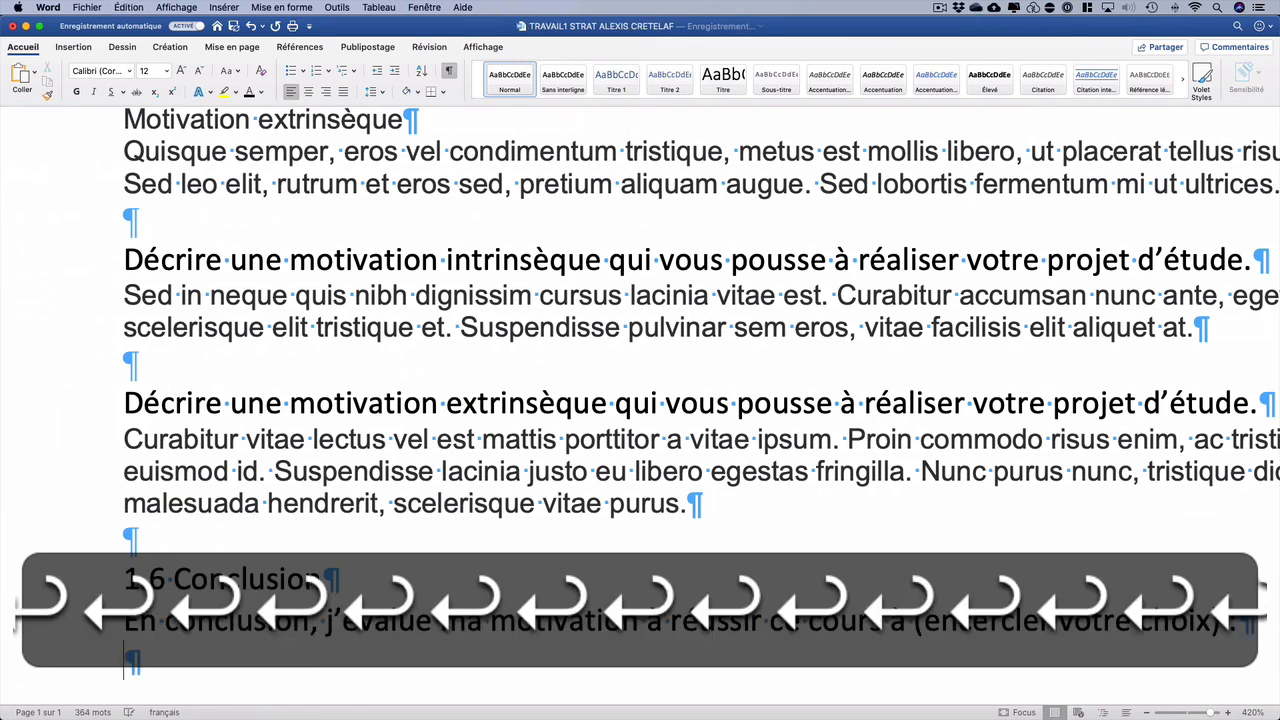
pyautogui.press('super+Tab')
pyautogui.click(736, 212)
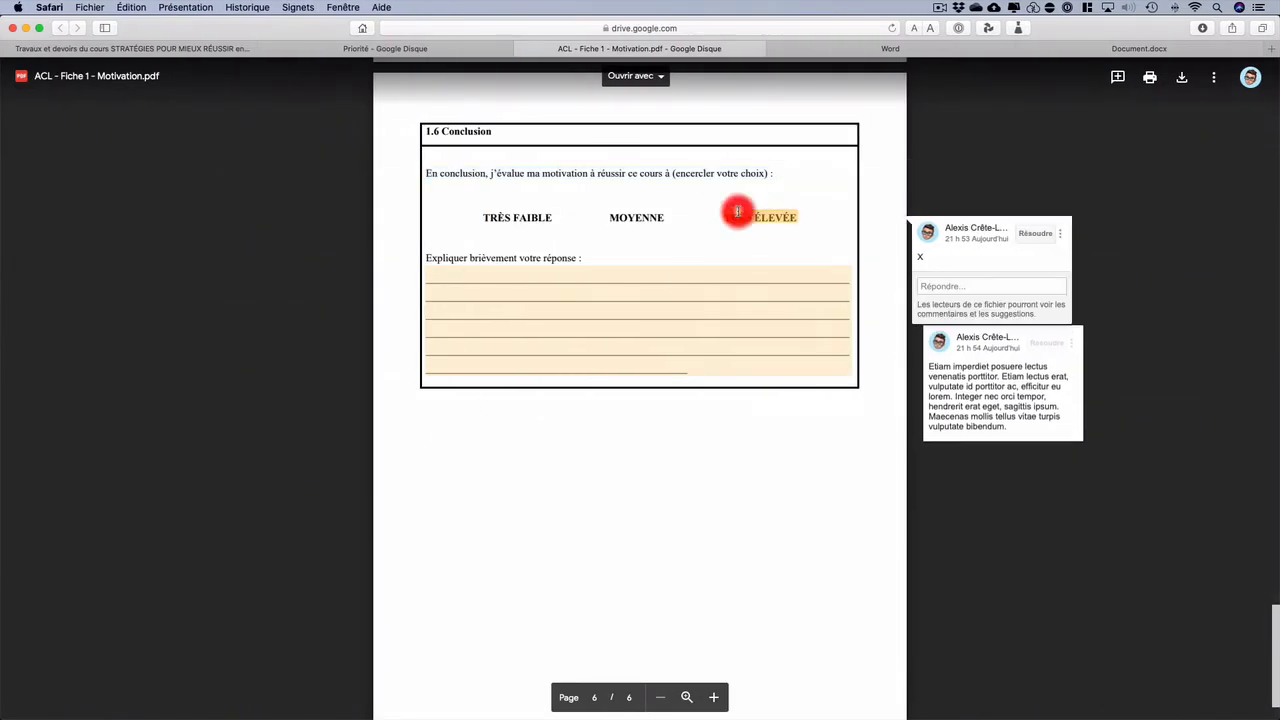
pyautogui.keyDown('shift'); pyautogui.click(797, 216); pyautogui.keyUp('shift')
pyautogui.press('shift+super+c')
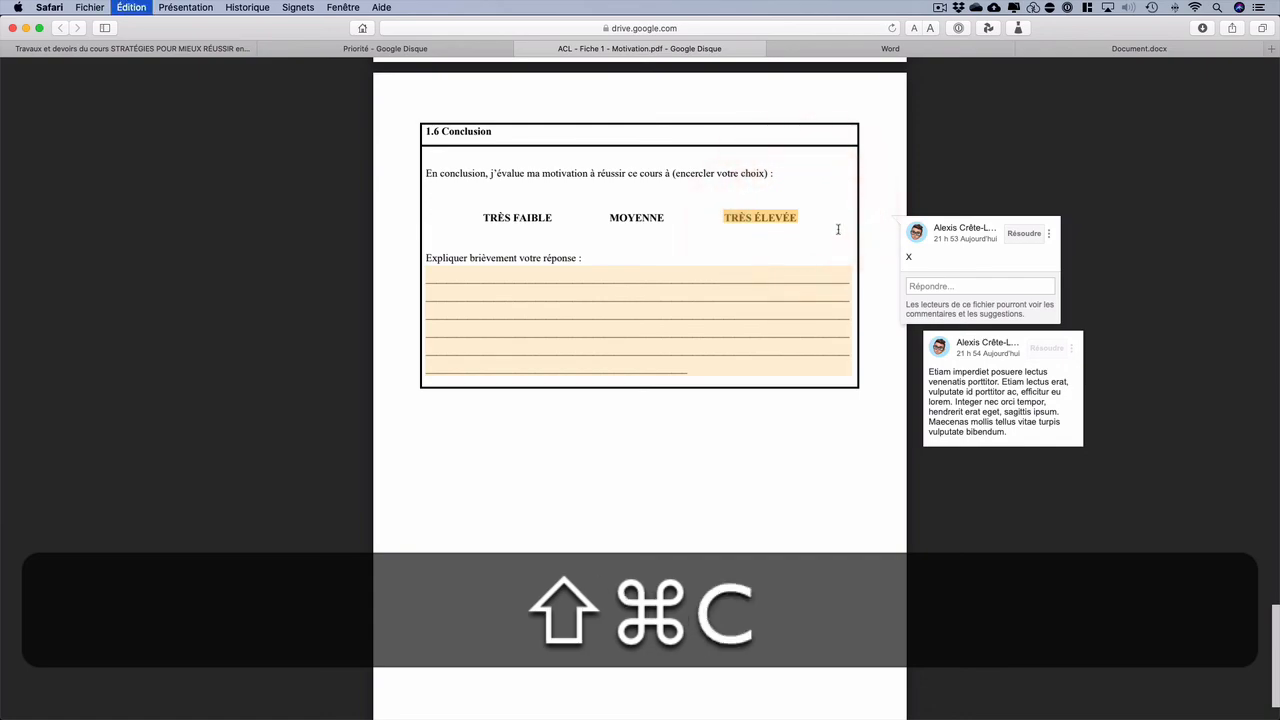
pyautogui.press('super+Tab')
pyautogui.press('super+v')
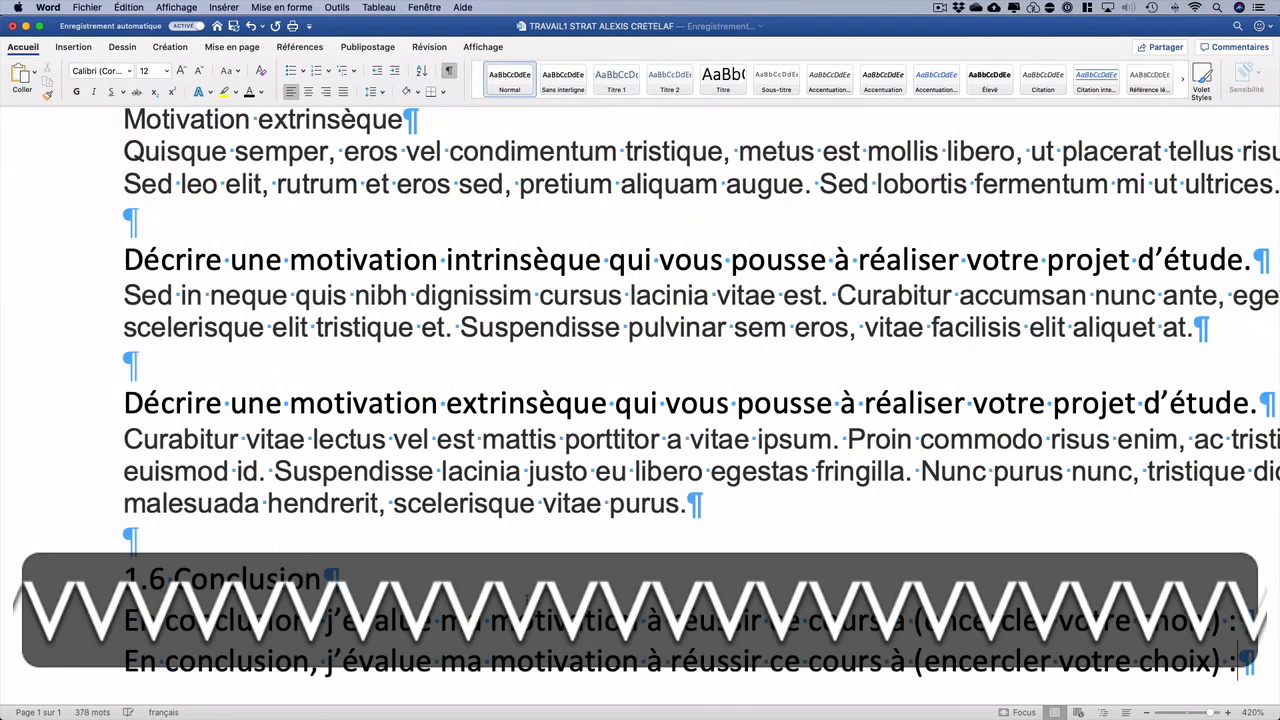
pyautogui.press('super+z')
# Copy the highlighted choice "TRÈS ÉLEVÉE" from the PDF in Safari and paste it in Word below the "En conclusion" sentence.
pyautogui.press('super+Tab')
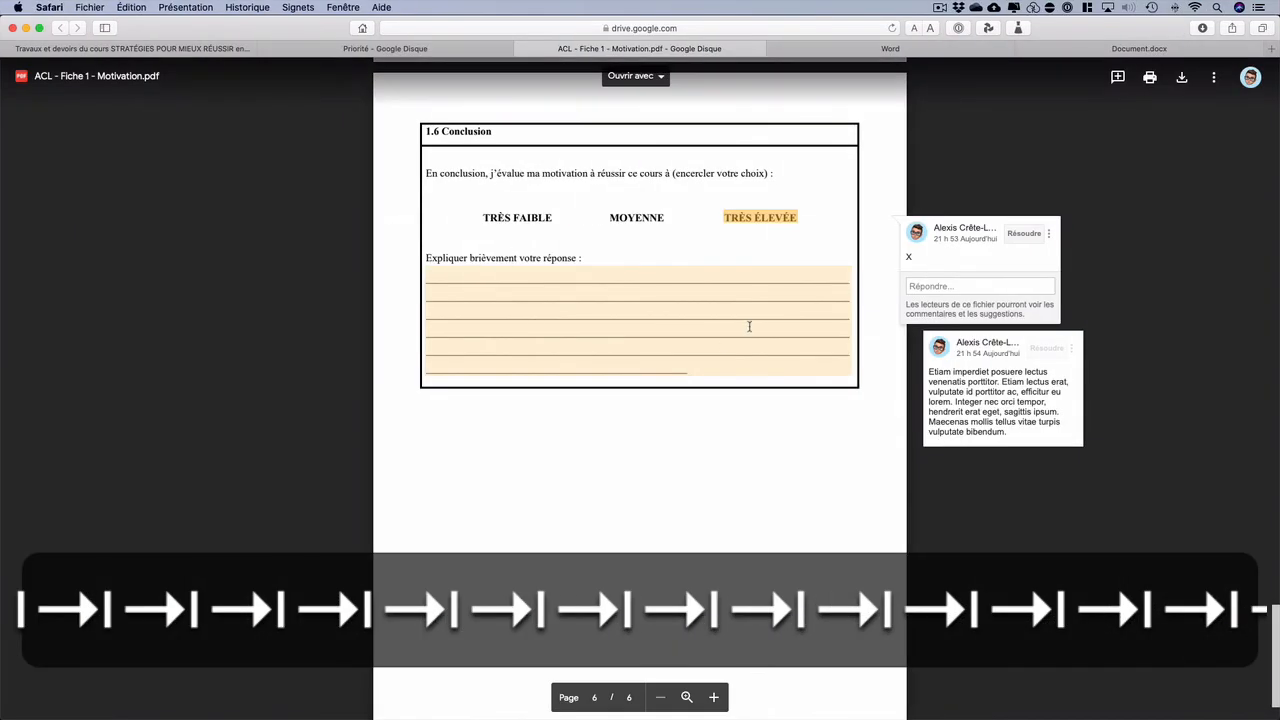
pyautogui.click(755, 217)
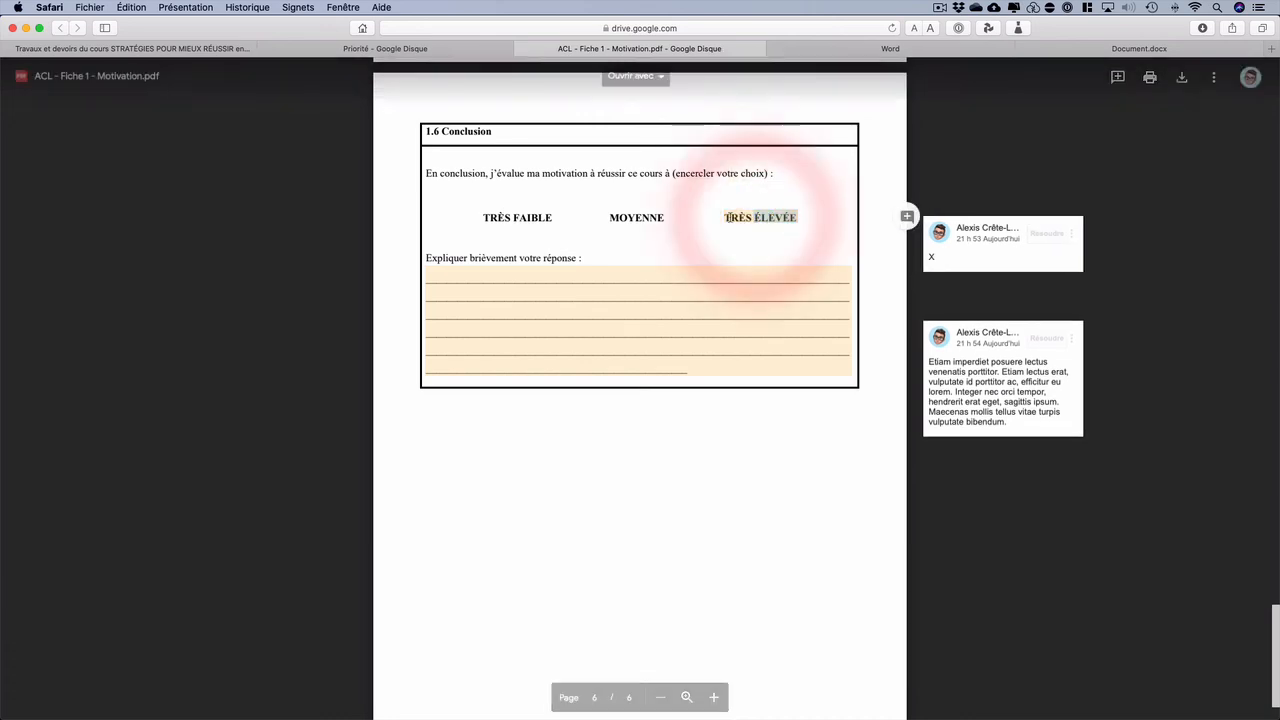
pyautogui.keyDown('shift'); pyautogui.click(727, 217); pyautogui.keyUp('shift')
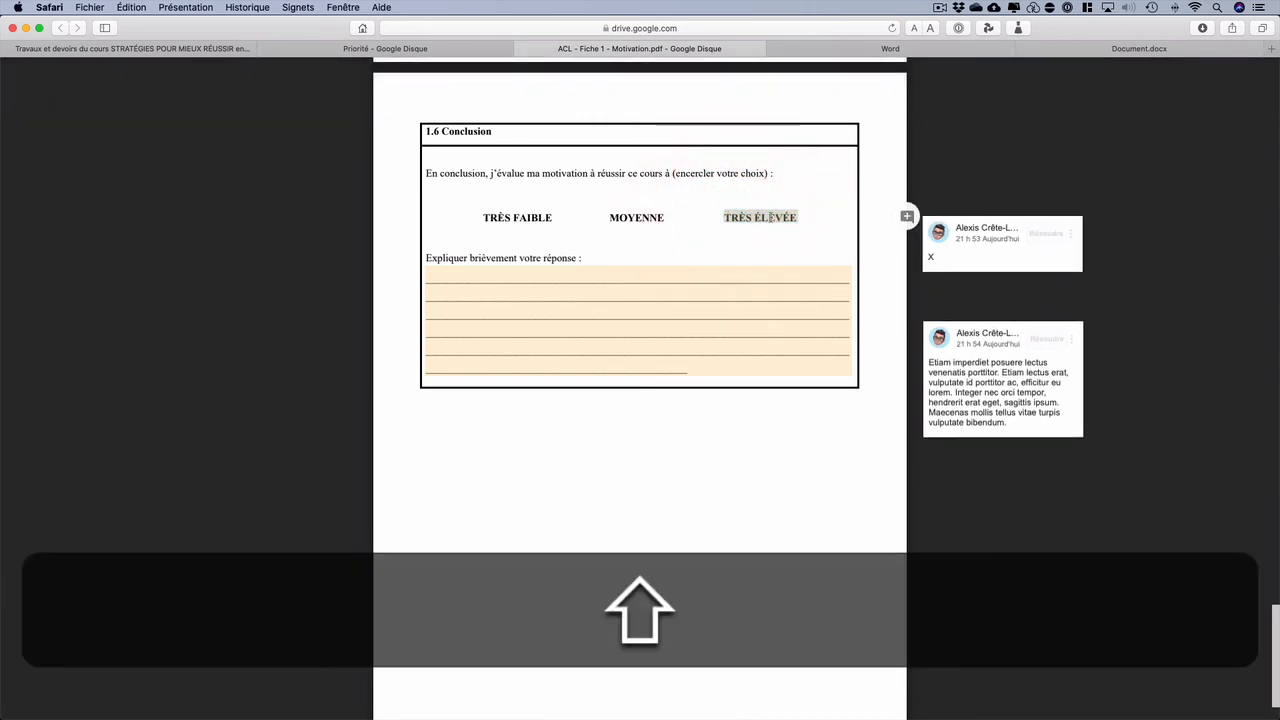
pyautogui.keyDown('shift'); pyautogui.click(770, 217); pyautogui.keyUp('shift')
pyautogui.press('super+c')
pyautogui.press('super+Tab')
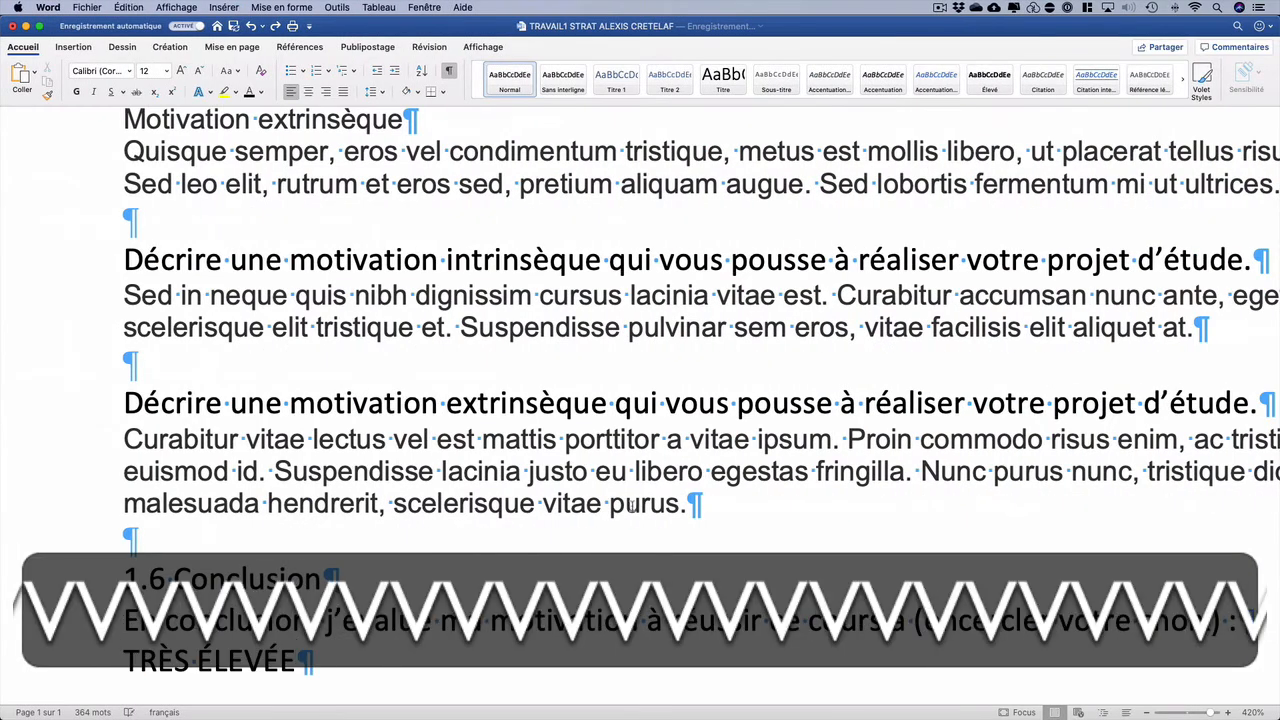
# Copy the "Etiam imperdiet" comment from the PDF in Safari and paste it in Word below "TRÈS ÉLEVÉE".
pyautogui.press('super+Tab')
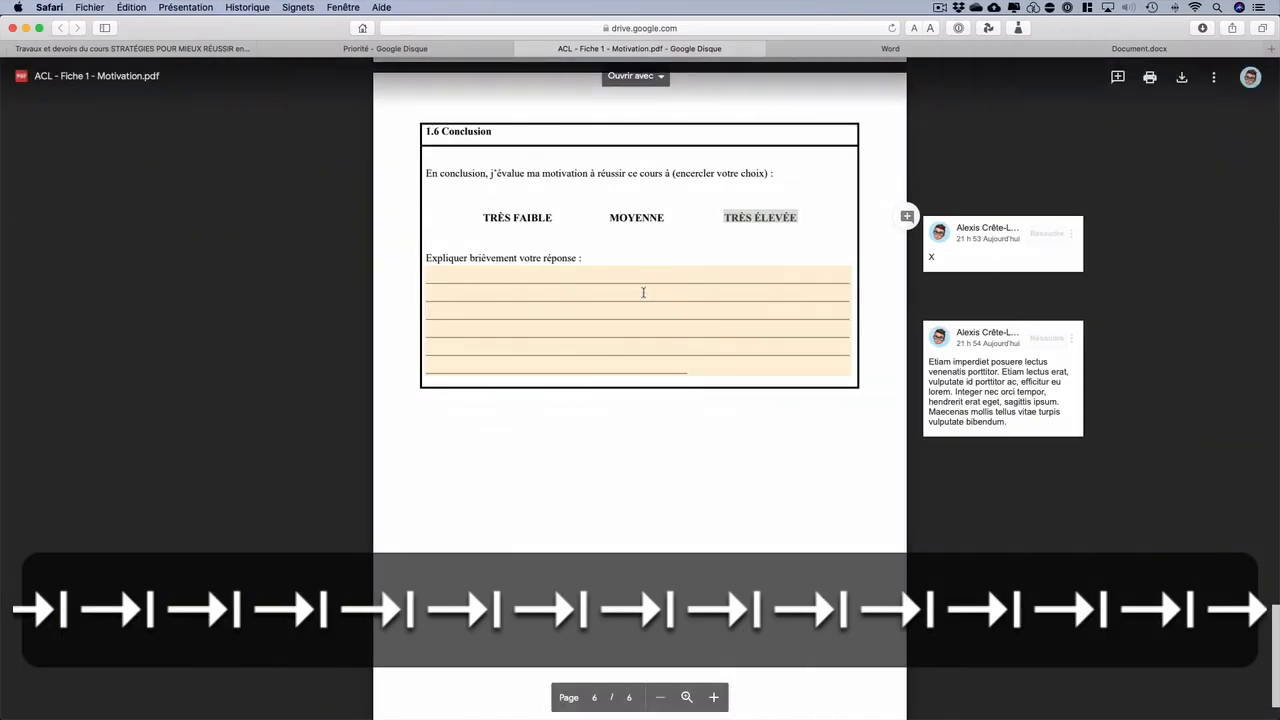
pyautogui.click(531, 292)
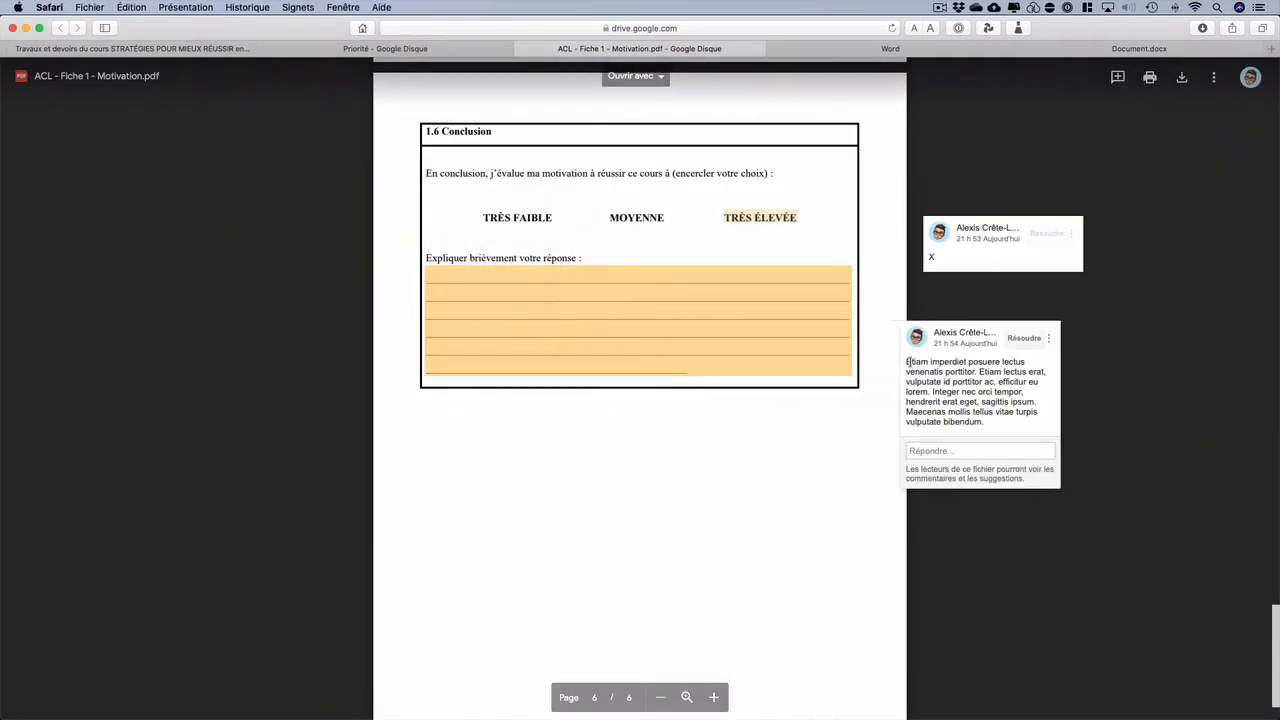
pyautogui.moveTo(908, 362); pyautogui.dragTo(984, 422)
pyautogui.press('super+c')
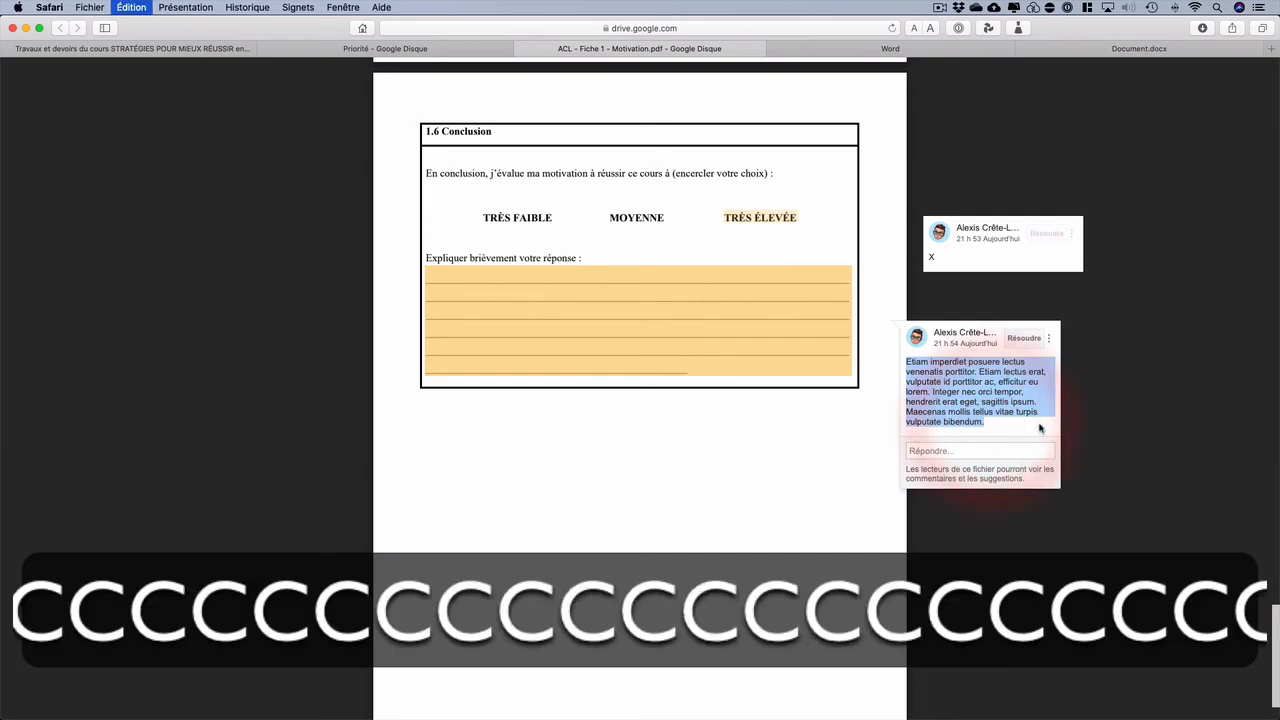
pyautogui.press('super+Tab')
pyautogui.press('super+v')
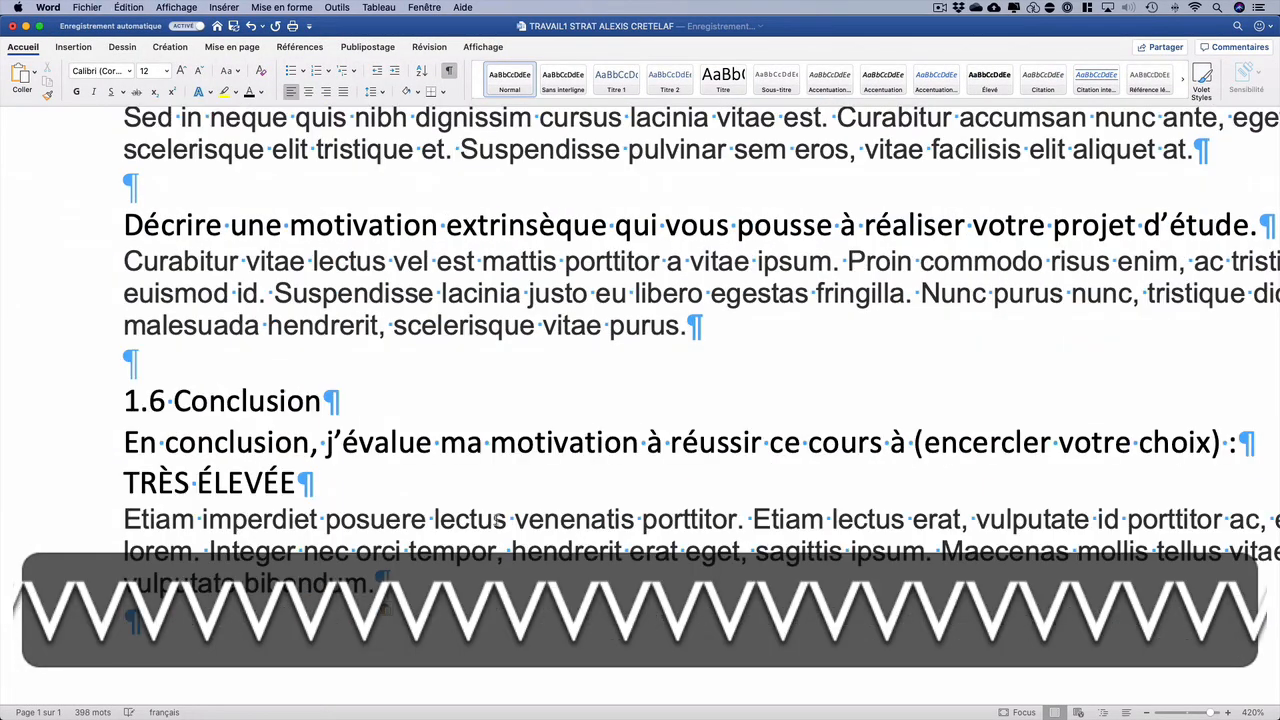
# Reduce the document zoom to 330% and switch to Focus mode.
pyautogui.click(1146, 712)
pyautogui.click(1146, 712)
pyautogui.click(1146, 712)
pyautogui.click(1146, 712)
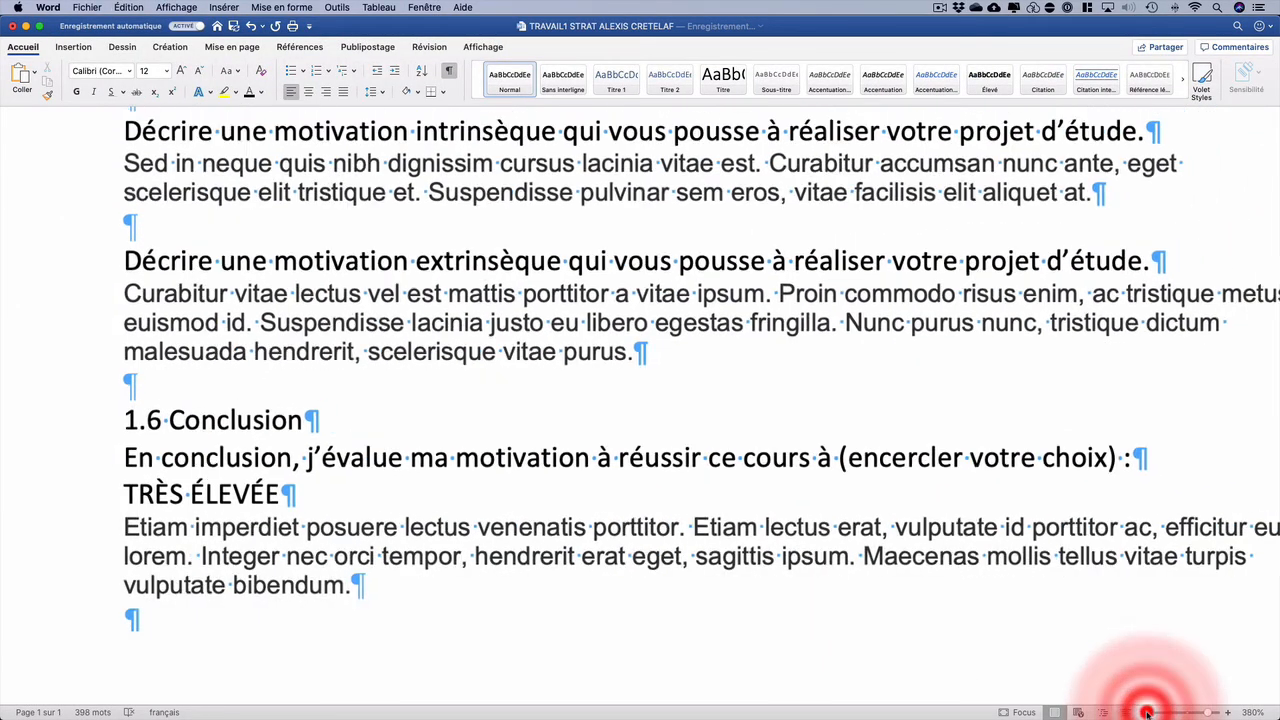
pyautogui.click(1146, 712)
pyautogui.click(1146, 712)
pyautogui.click(1146, 712)
pyautogui.click(1146, 712)
pyautogui.click(1022, 712)
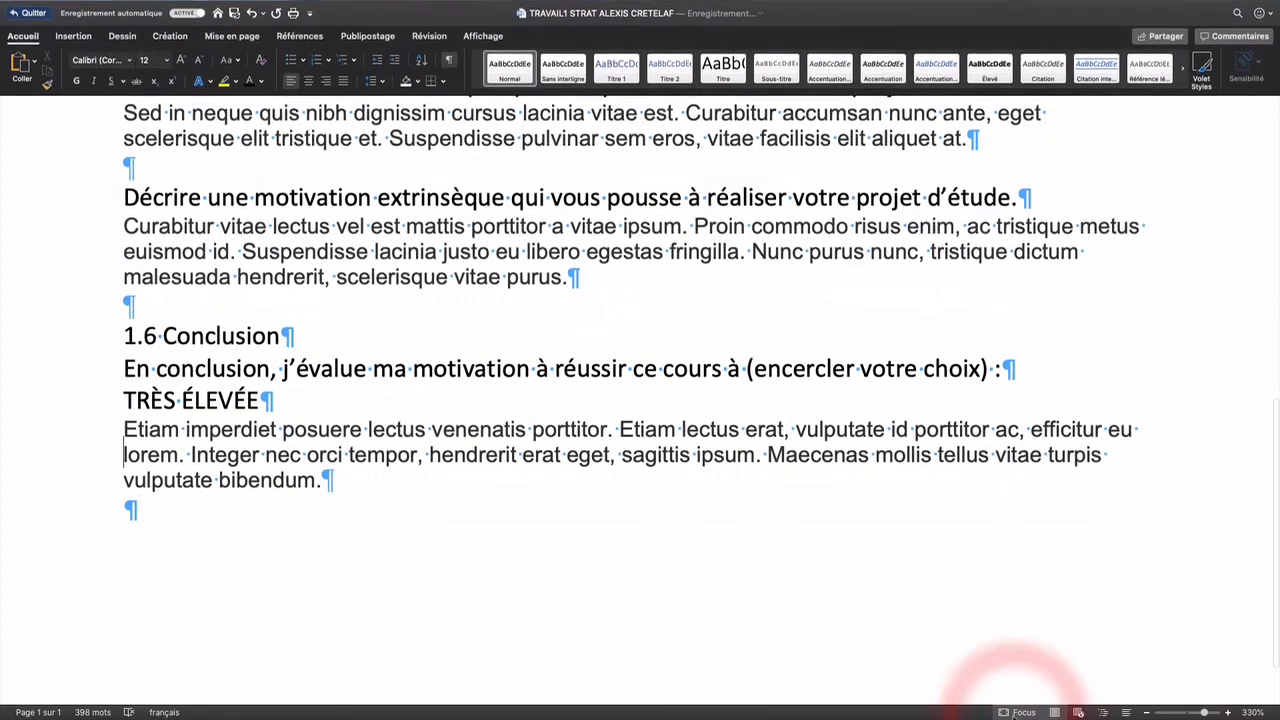
# Review the whole motivation sheet from the "Fiche 1 – La motivation" title to the end of the "1.6 Conclusion" section.
pyautogui.scroll(15, 953, 560)
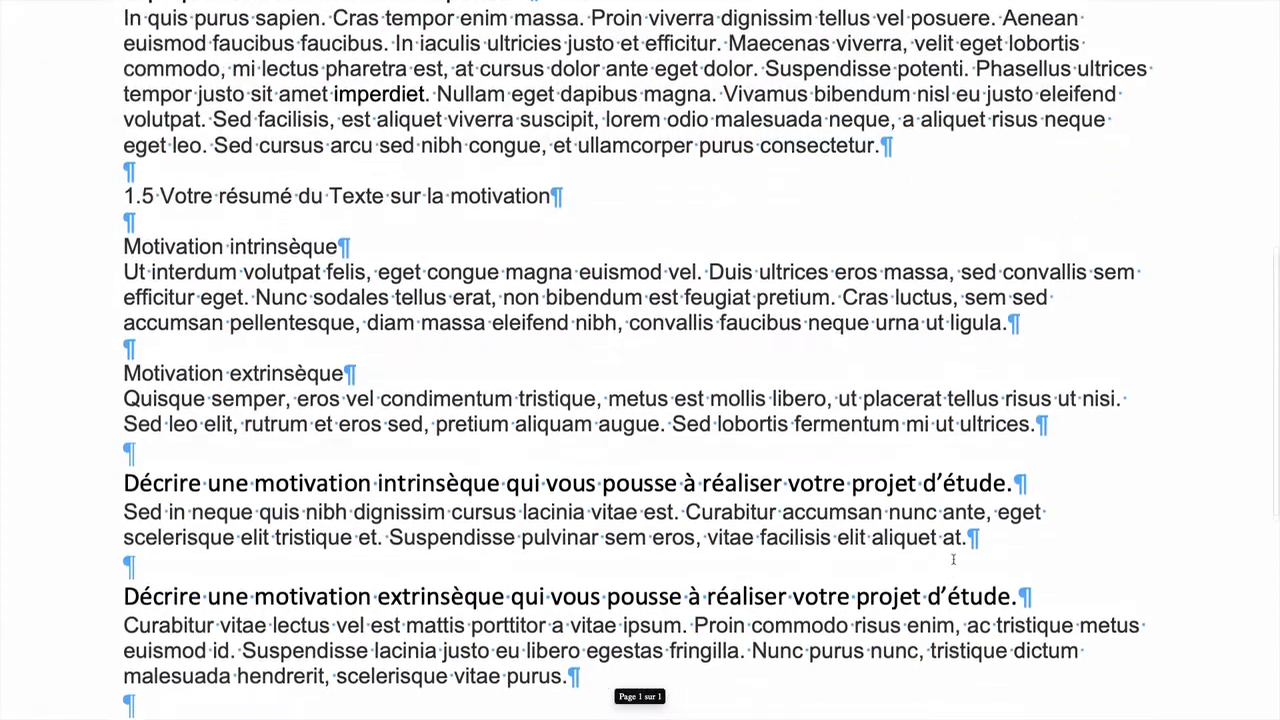
pyautogui.scroll(-5, 953, 560)
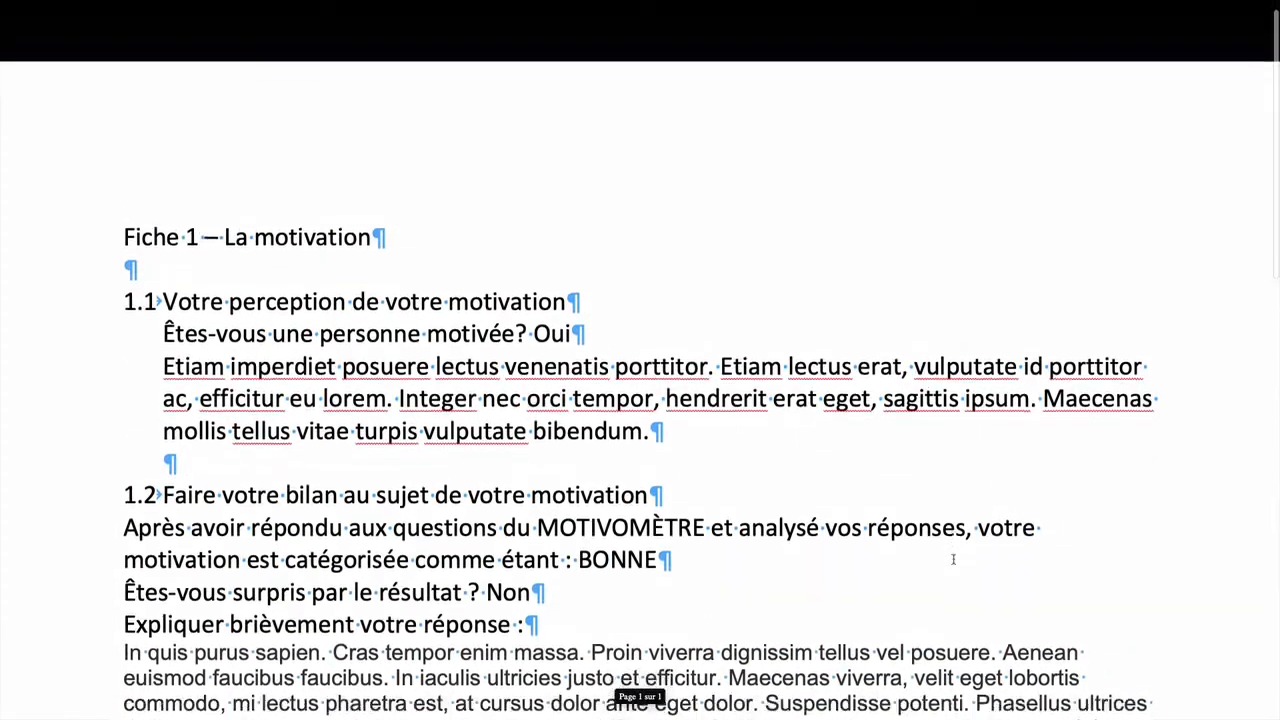
pyautogui.scroll(-10, 953, 560)
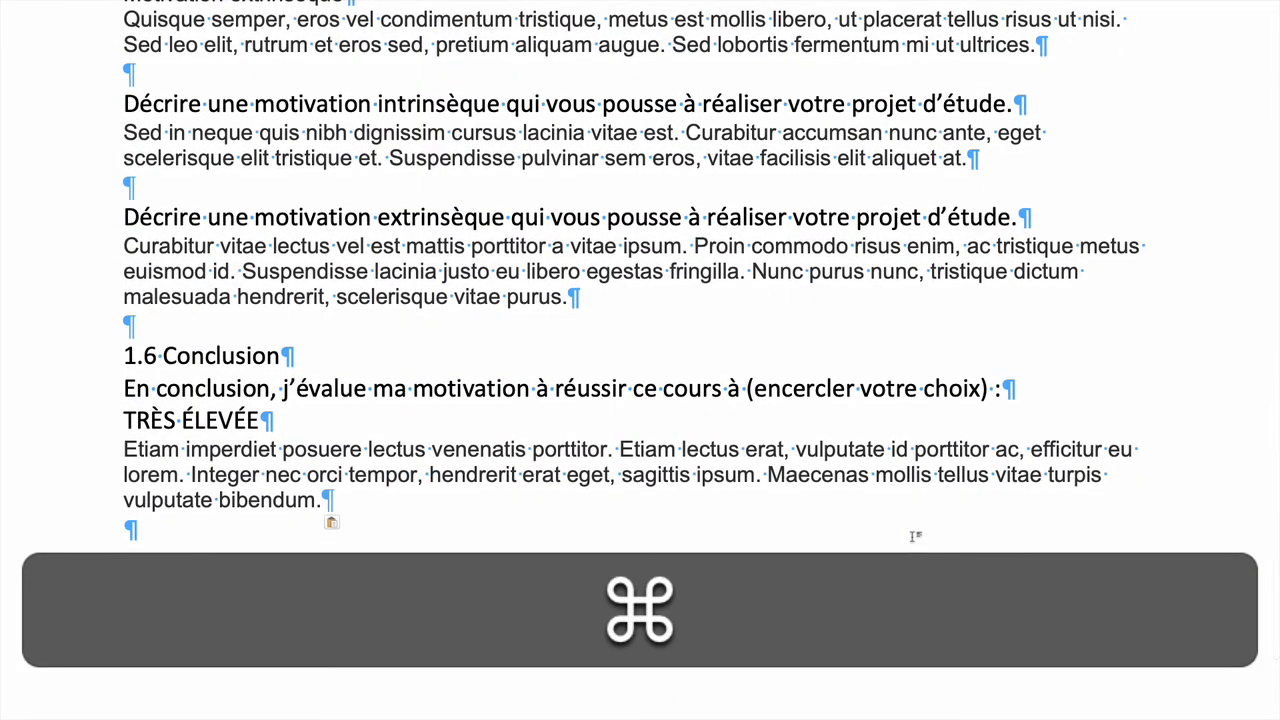
pyautogui.scroll(15, 798, 568)
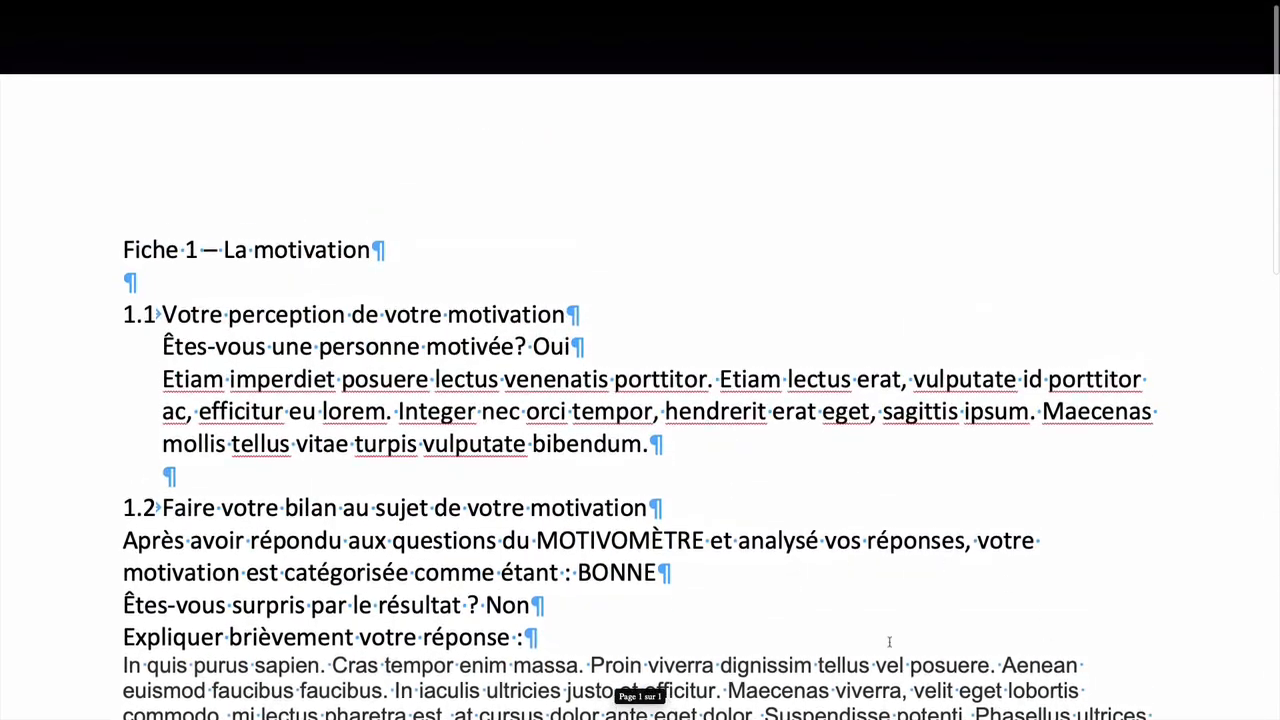
pyautogui.scroll(-5, 1105, 646)
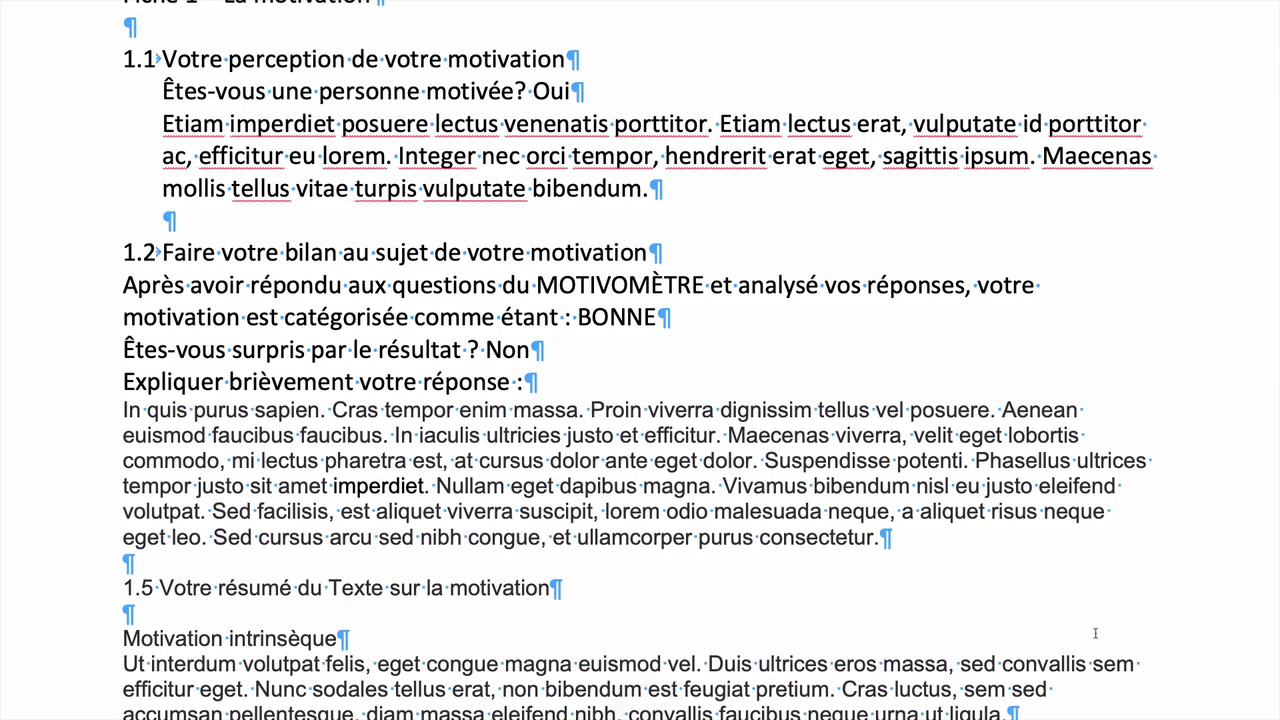
pyautogui.scroll(-13, 1095, 633)
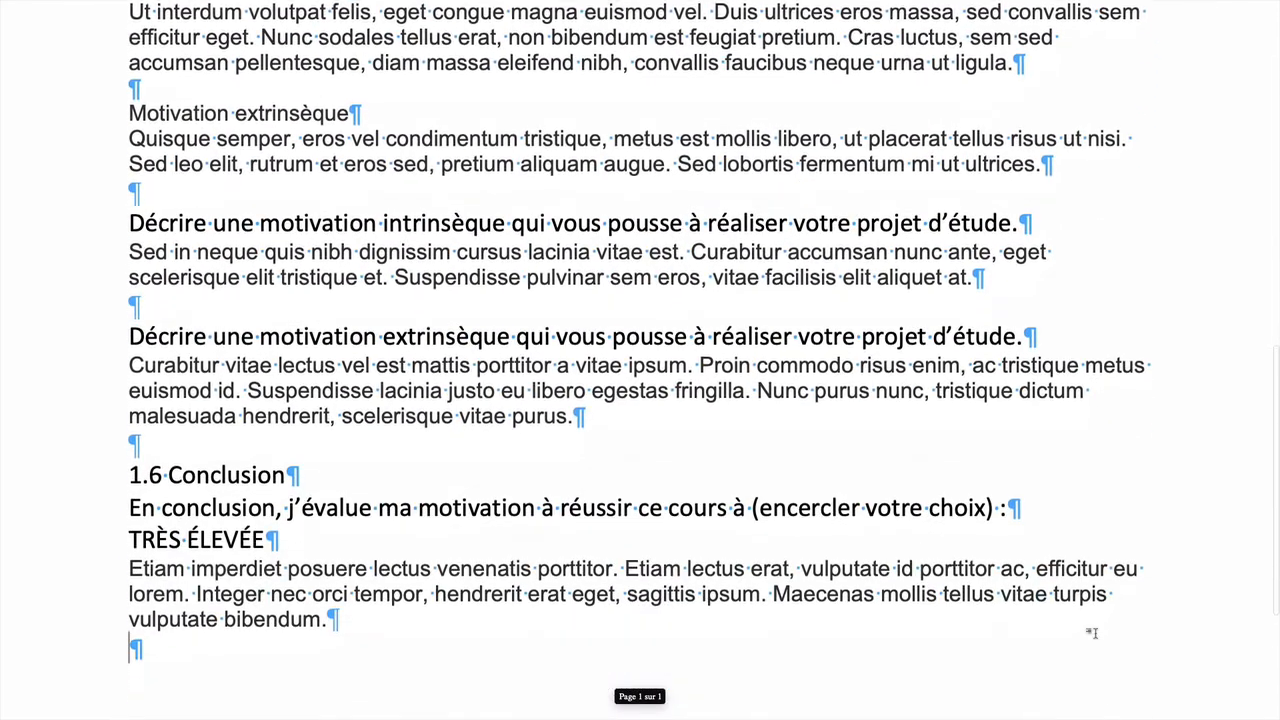
pyautogui.scroll(-3, 1093, 633)
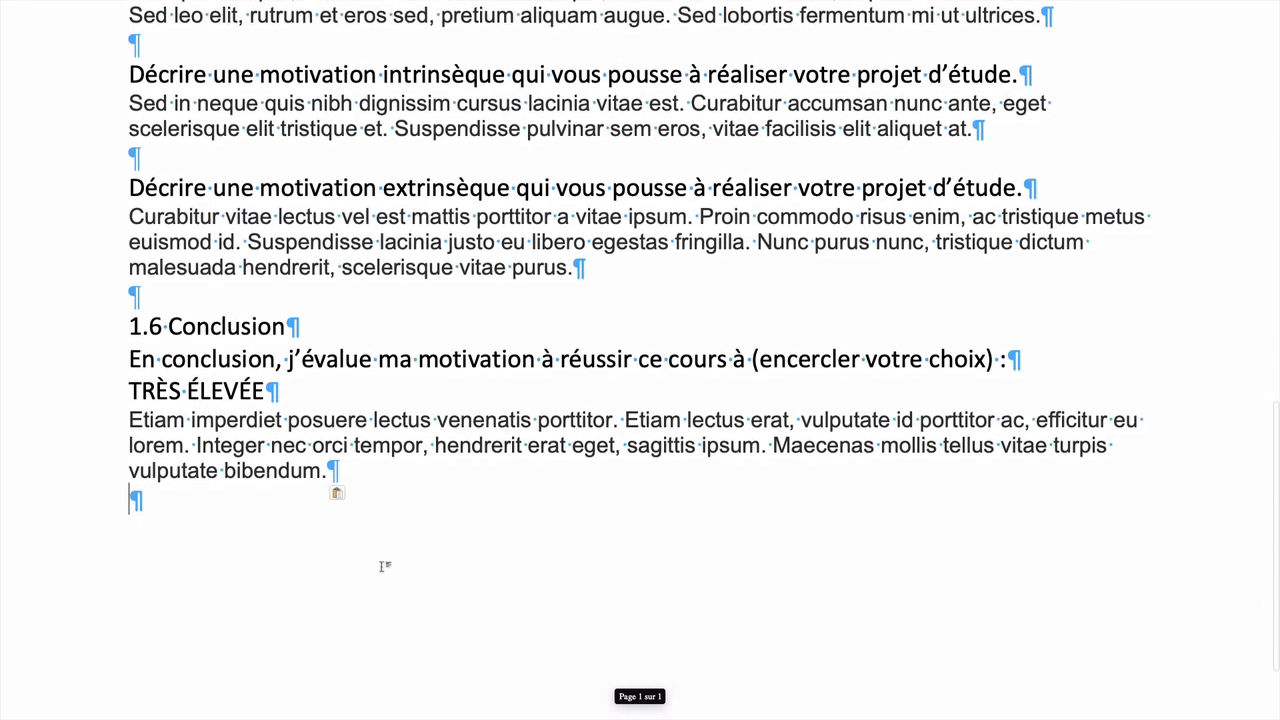